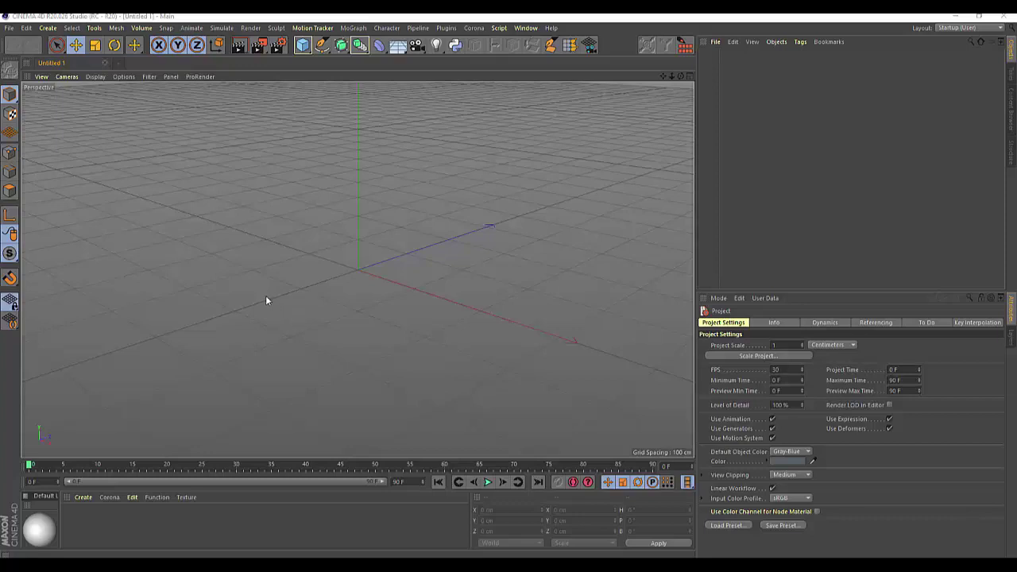
Add a Sphere primitive (100 cm radius, 24 segments) from the Cube flyout to the scene
{"action": "left_click", "coordinate": [304, 45]}
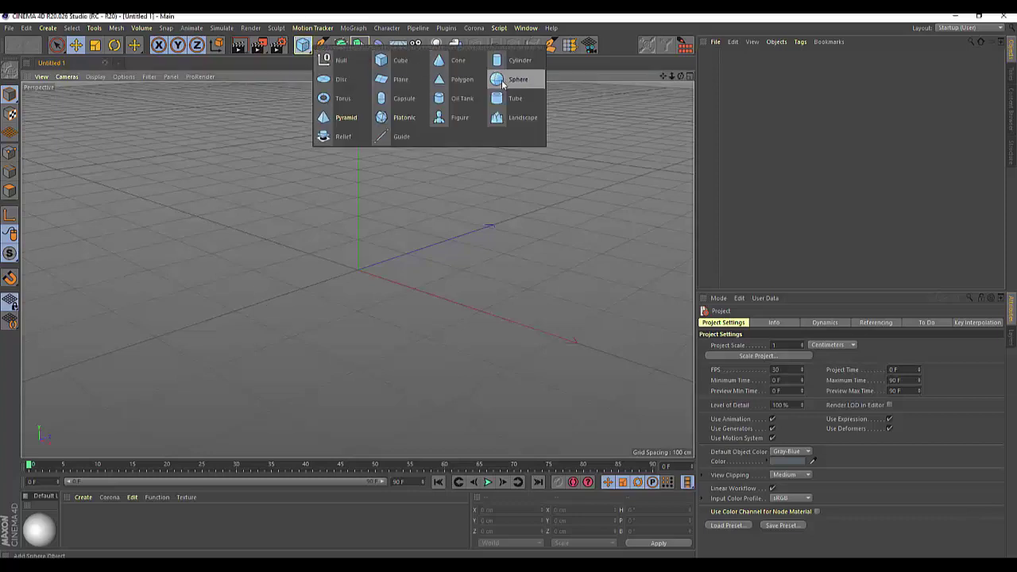
{"action": "left_click", "coordinate": [502, 82]}
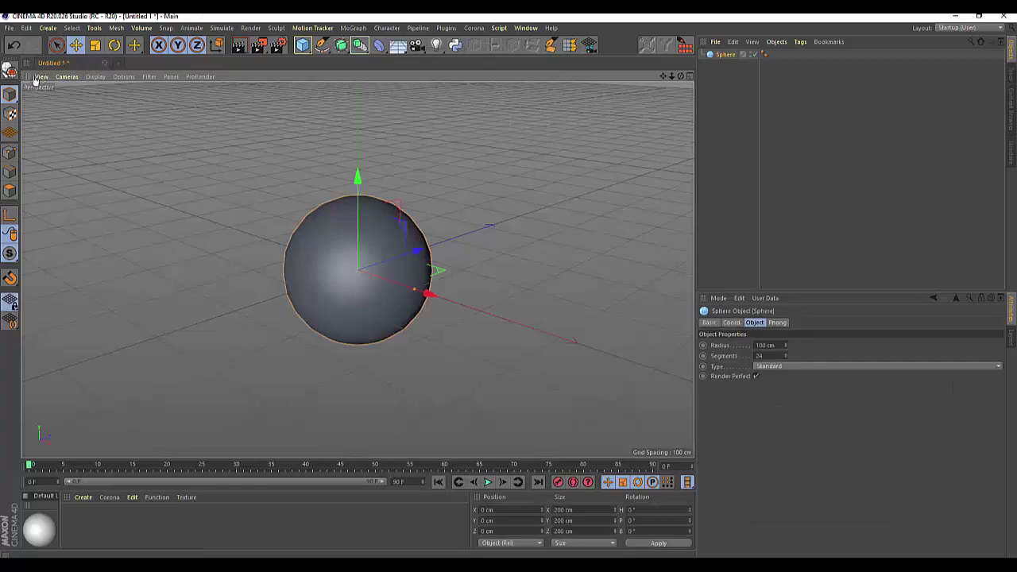
Switch the viewport to Gouraud Shading (Lines) and lower the sphere to 12 segments
{"action": "left_click", "coordinate": [95, 77]}
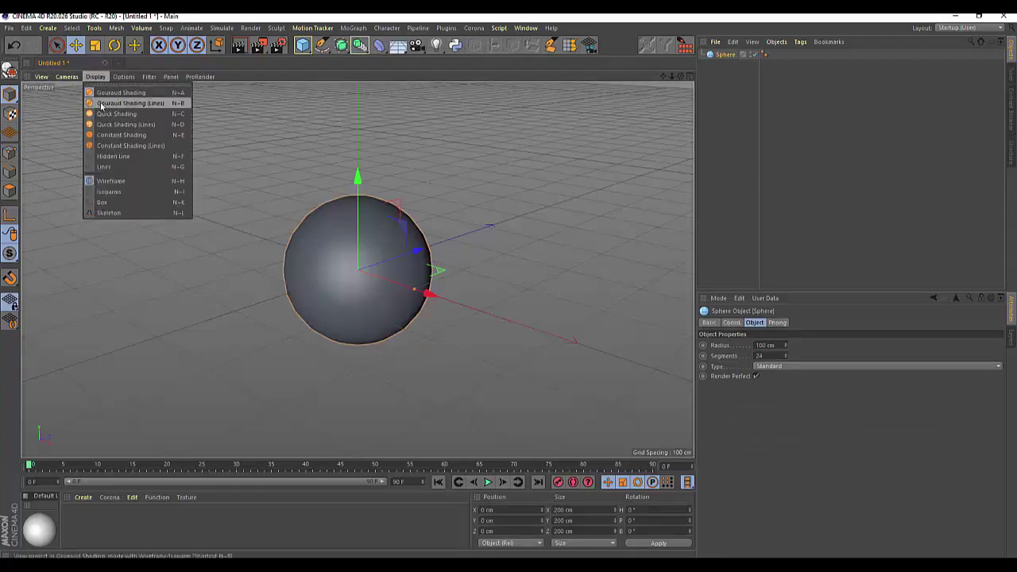
{"action": "left_click", "coordinate": [99, 104]}
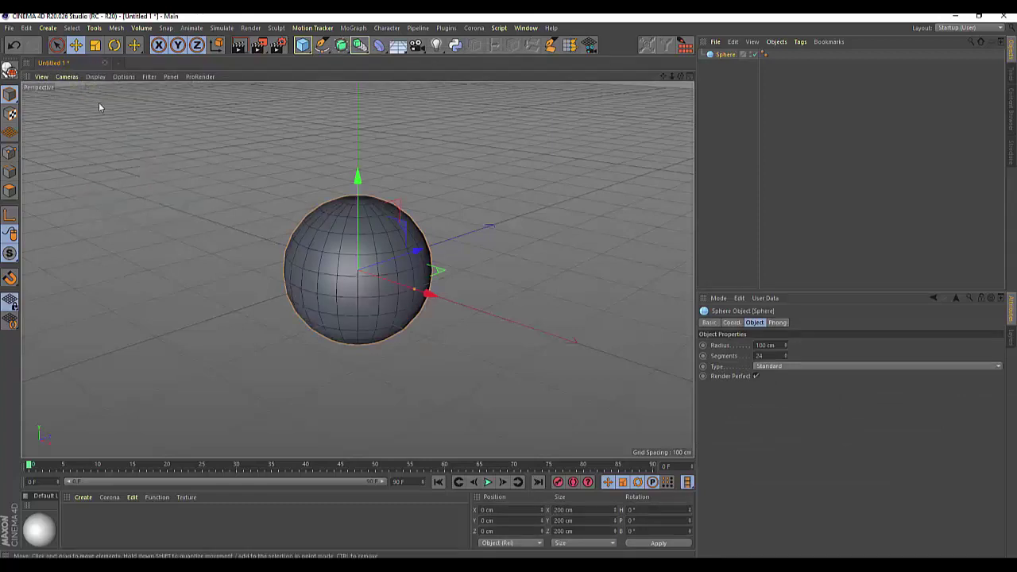
{"action": "mouse_move", "coordinate": [785, 357]}
{"action": "left_mouse_down"}
{"action": "mouse_move", "coordinate": [785, 382]}
{"action": "mouse_move", "coordinate": [786, 352]}
{"action": "left_mouse_up"}
{"action": "left_click", "coordinate": [786, 355]}
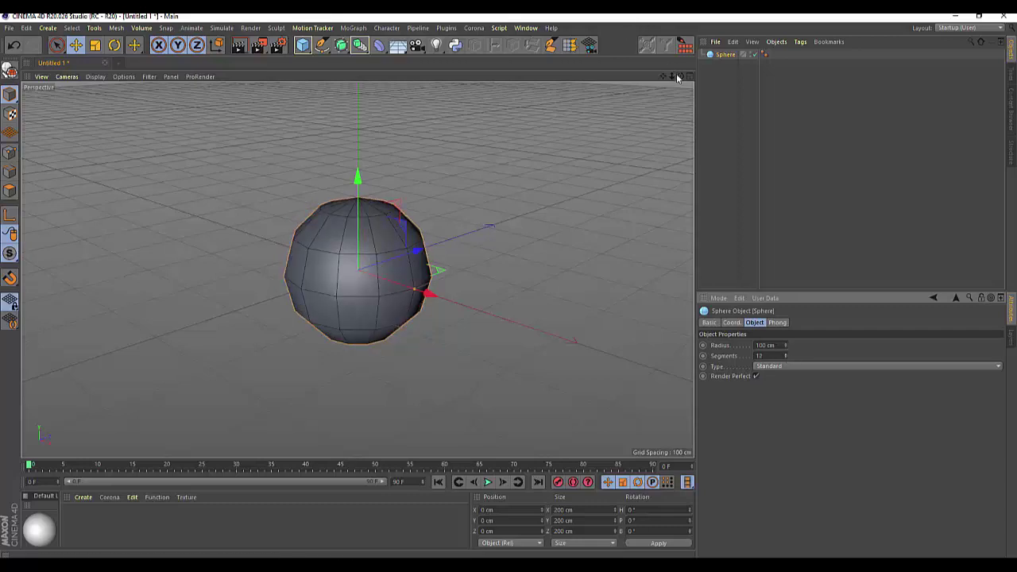
{"action": "left_click_drag", "start_coordinate": [678, 77], "coordinate": [357, 269]}
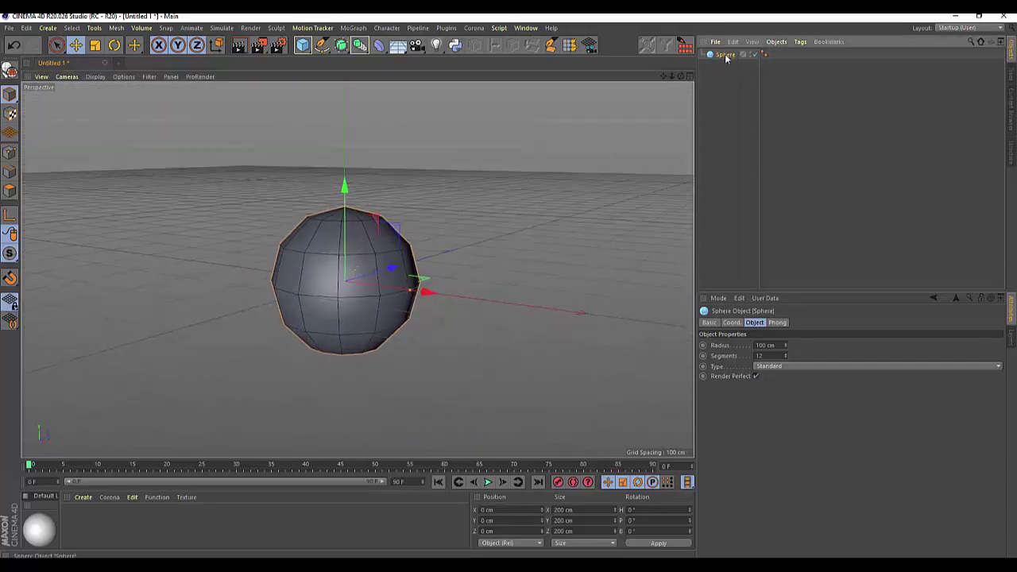
Duplicate the sphere, move Sphere.1 down below the original, and make both spheres editable
{"action": "left_click_drag", "start_coordinate": [725, 52], "coordinate": [724, 55], "text": "ctrl"}
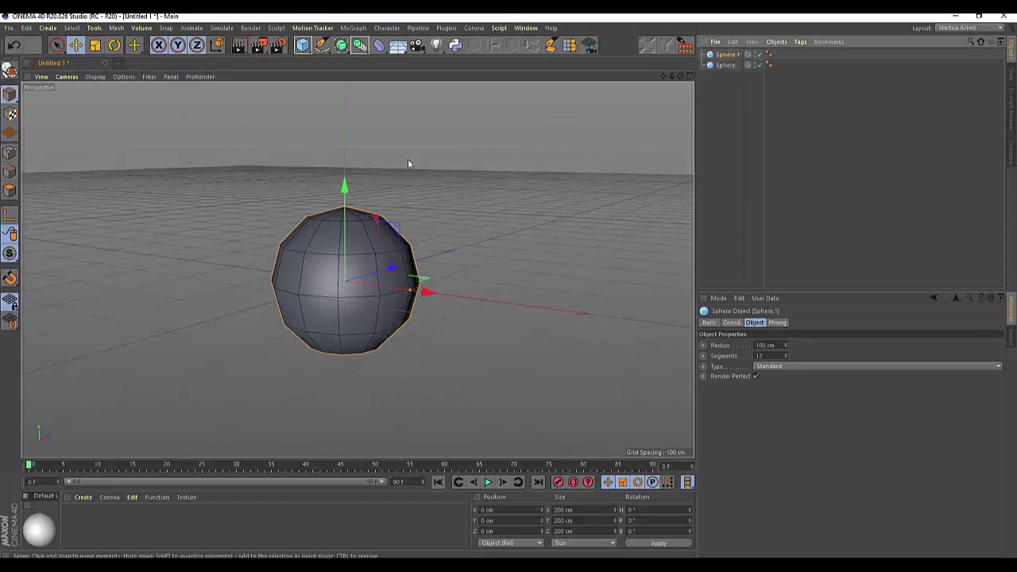
{"action": "left_click_drag", "start_coordinate": [348, 189], "coordinate": [328, 338]}
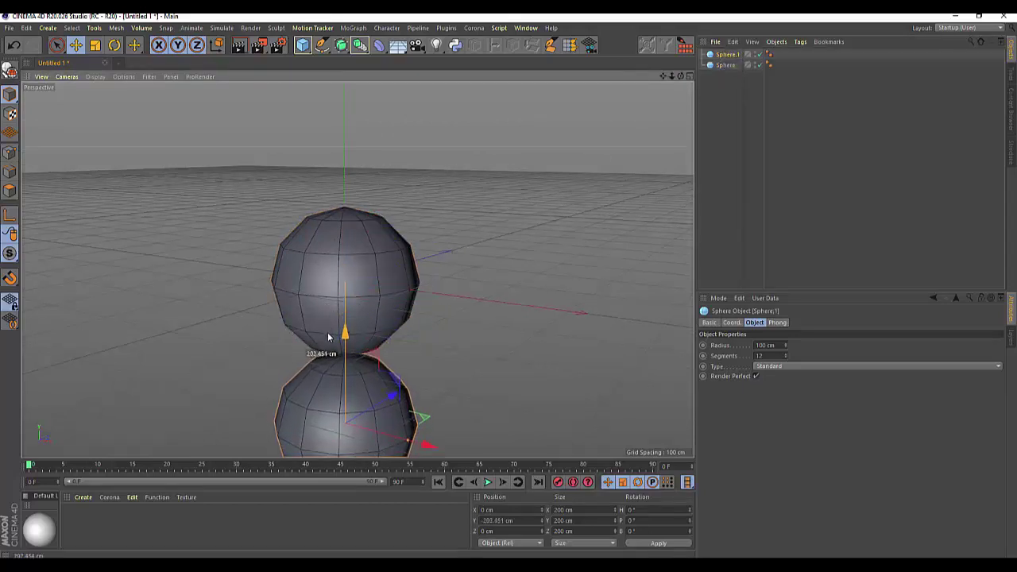
{"action": "left_click", "coordinate": [10, 70]}
{"action": "left_click", "coordinate": [725, 65]}
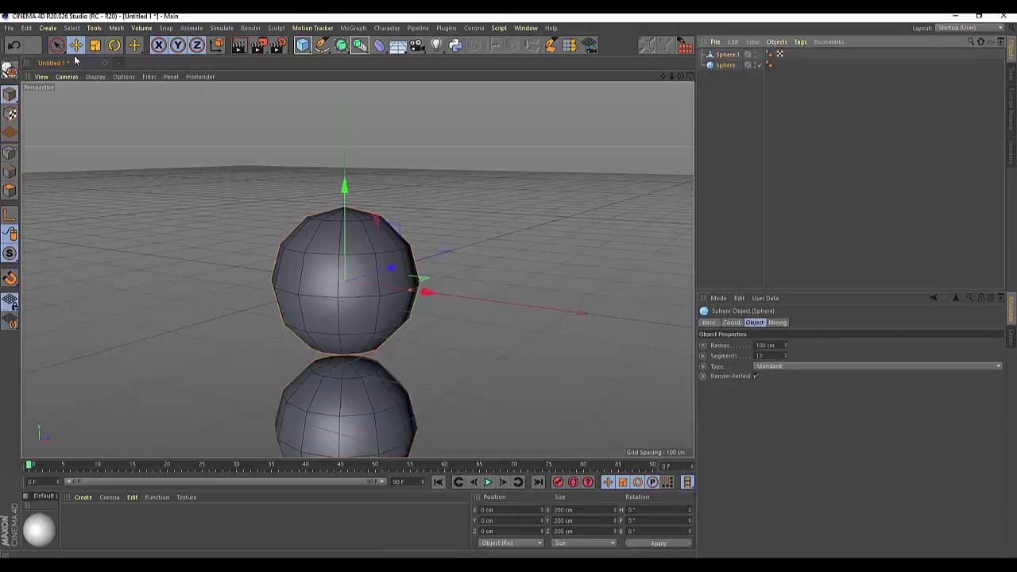
{"action": "left_click", "coordinate": [10, 70]}
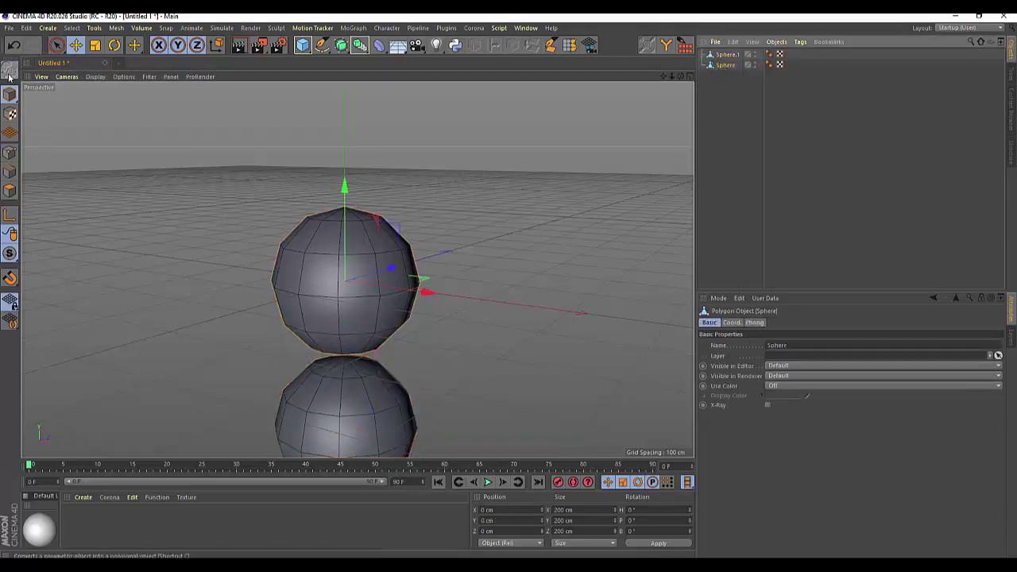
Maximise the Front viewport and centre both spheres in it
{"action": "left_click", "coordinate": [691, 76]}
{"action": "left_click", "coordinate": [690, 271]}
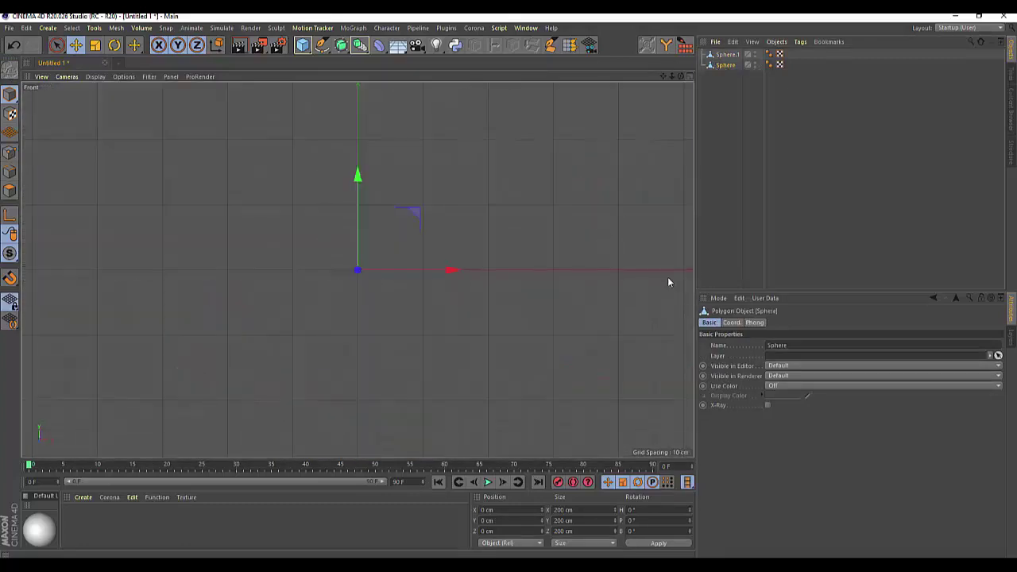
{"action": "scroll", "coordinate": [364, 389], "scroll_direction": "up", "scroll_amount": 3}
{"action": "middle_click_drag", "start_coordinate": [562, 359], "coordinate": [588, 176], "text": "alt"}
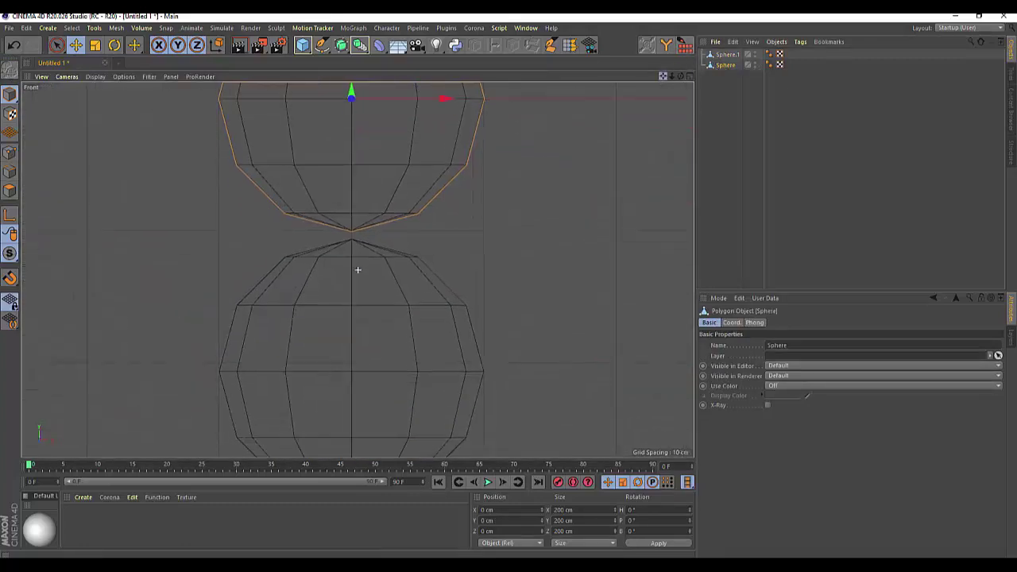
{"action": "scroll", "coordinate": [588, 176], "scroll_direction": "down", "scroll_amount": 3}
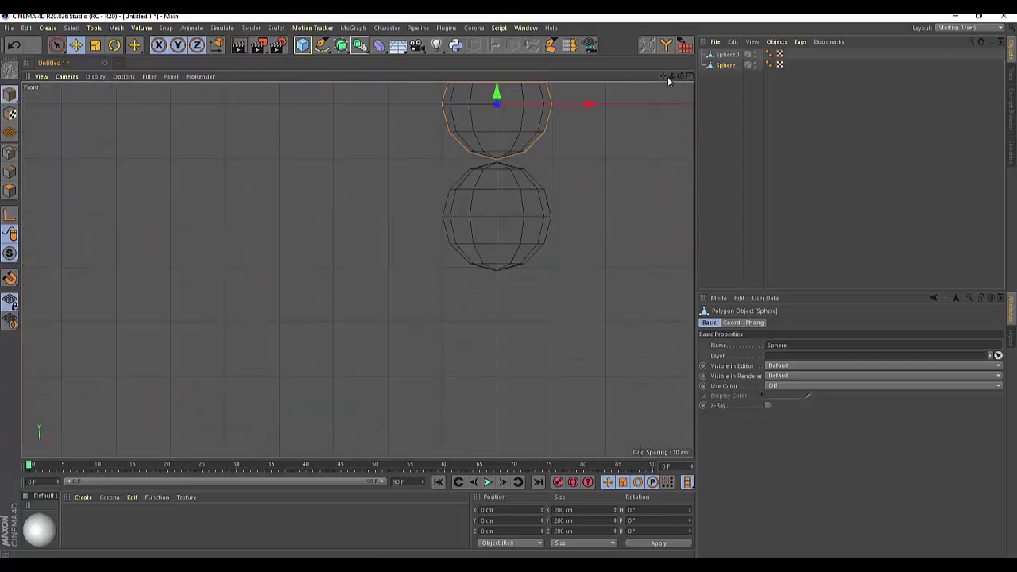
{"action": "left_click_drag", "start_coordinate": [665, 77], "coordinate": [542, 150]}
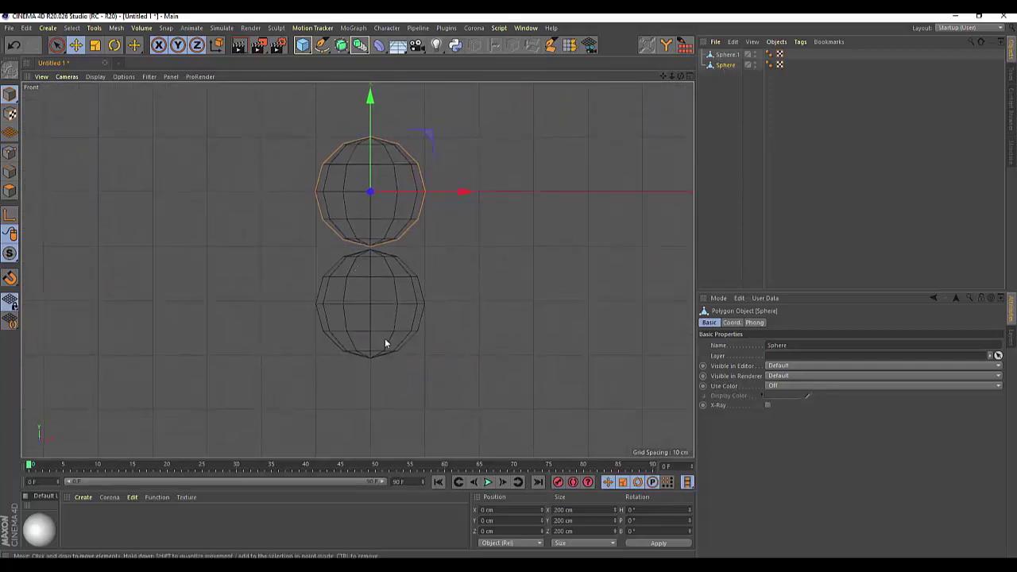
Switch to Points mode and rename the upper sphere 'head' and the lower sphere 'korpus'
{"action": "left_click", "coordinate": [10, 153]}
{"action": "left_click", "coordinate": [726, 55]}
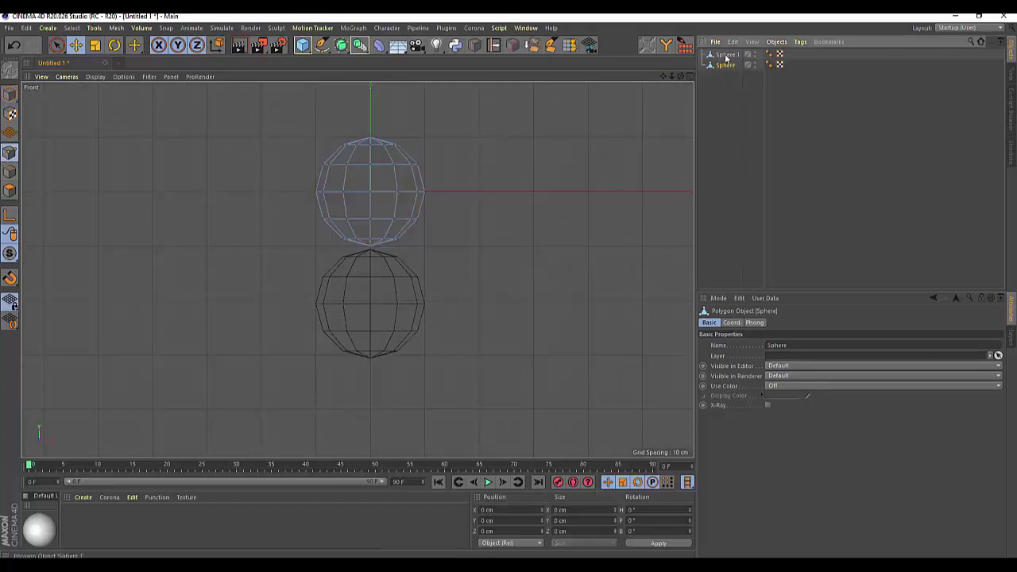
{"action": "double_click", "coordinate": [726, 65]}
{"action": "type", "text": "head"}
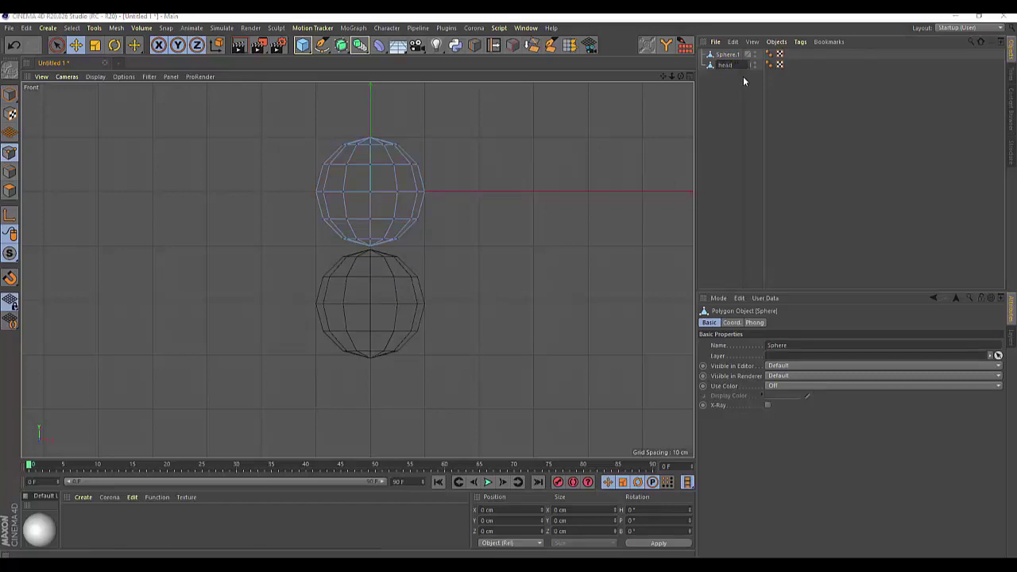
{"action": "key", "text": "Return"}
{"action": "double_click", "coordinate": [725, 55]}
{"action": "type", "text": "korpu"}
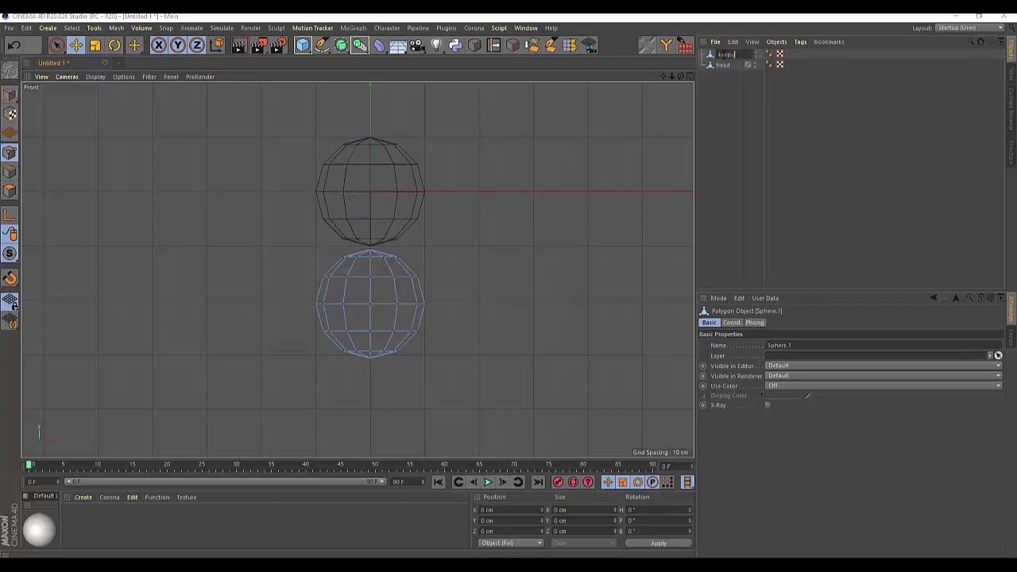
{"action": "type", "text": "s"}
{"action": "key", "text": "Return"}
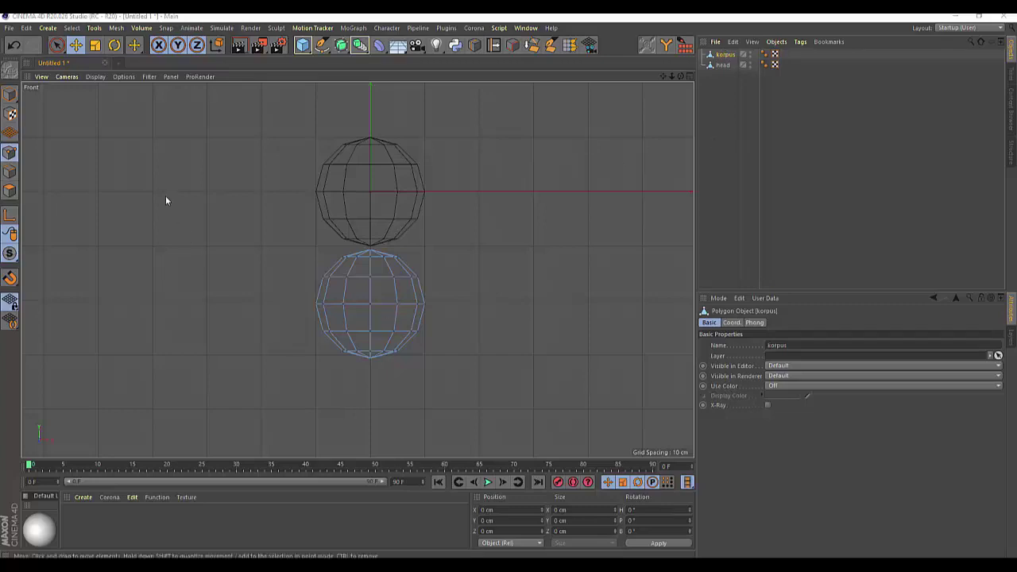
Using Live Selection with hidden points selectable, raise the korpus bottom pole point to flatten the base
{"action": "left_click", "coordinate": [57, 46]}
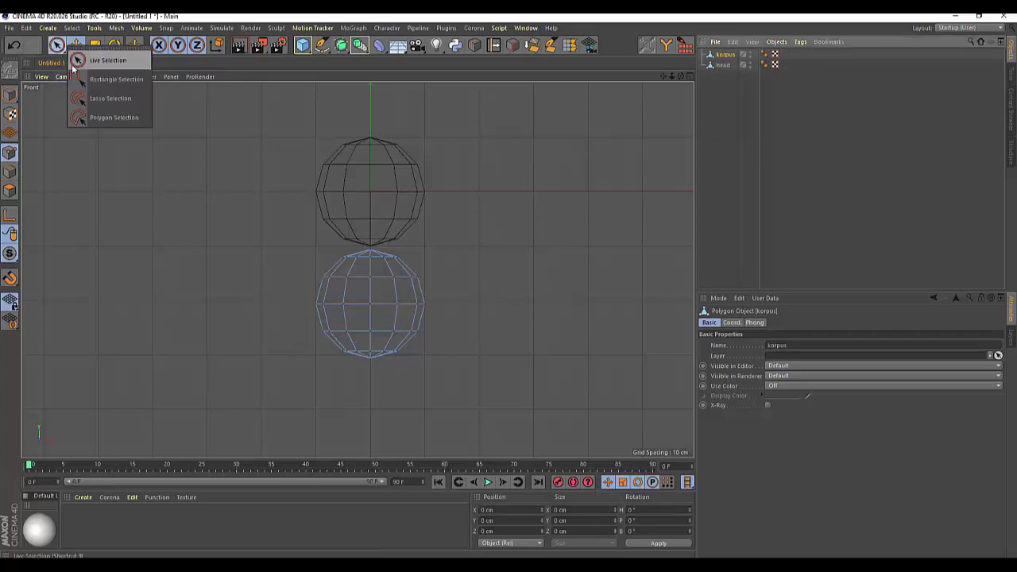
{"action": "left_click", "coordinate": [80, 60]}
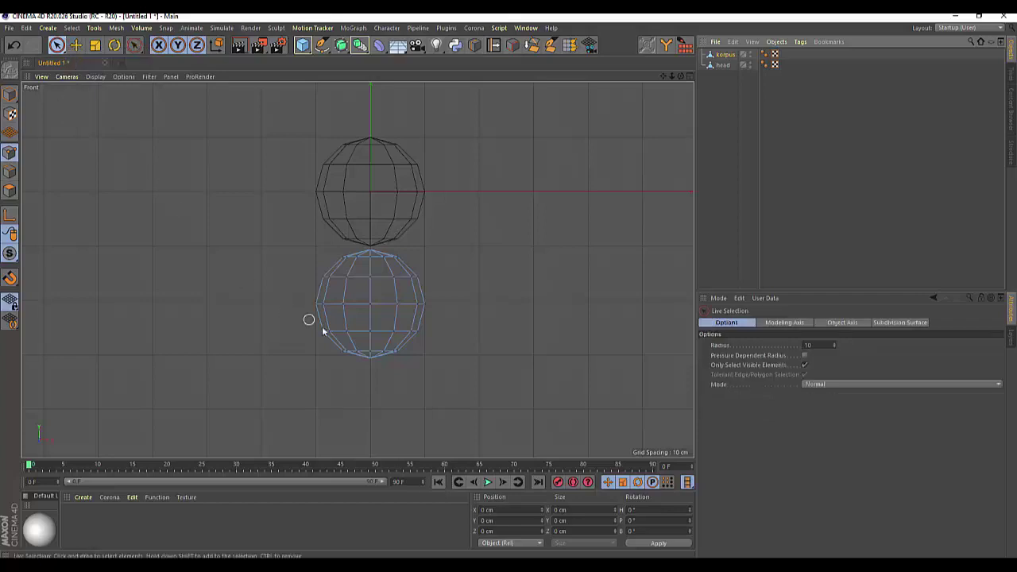
{"action": "left_click", "coordinate": [805, 365]}
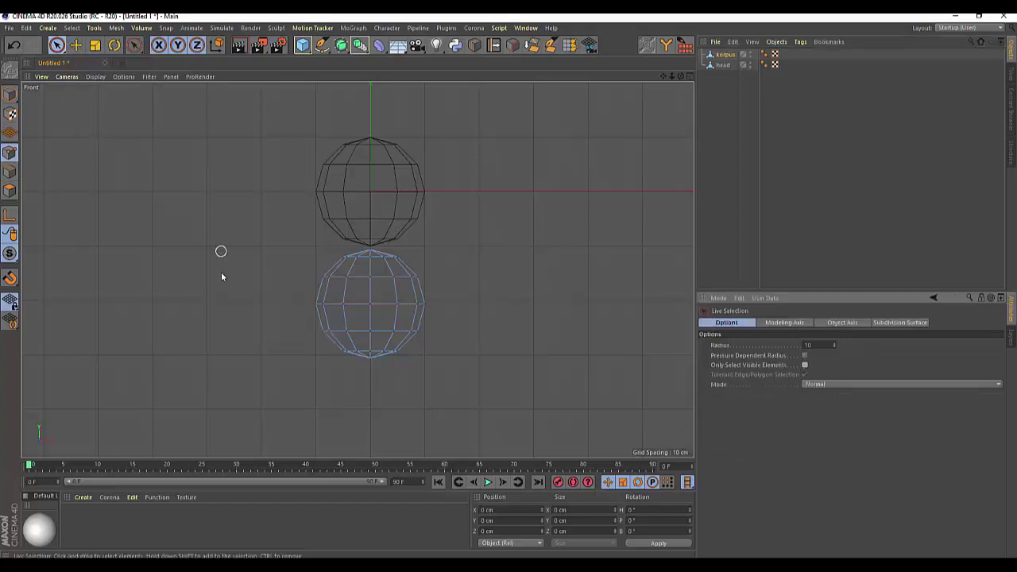
{"action": "mouse_move", "coordinate": [302, 309]}
{"action": "left_mouse_down"}
{"action": "mouse_move", "coordinate": [443, 307]}
{"action": "mouse_move", "coordinate": [382, 334]}
{"action": "mouse_move", "coordinate": [304, 338]}
{"action": "left_mouse_up"}
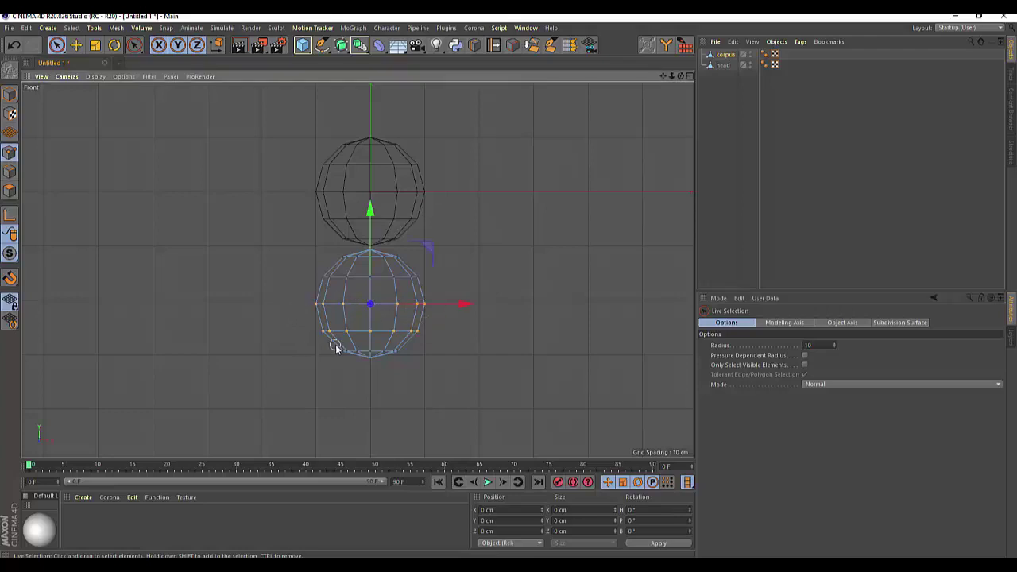
{"action": "scroll", "coordinate": [389, 408], "scroll_direction": "up", "scroll_amount": 4}
{"action": "left_click", "coordinate": [379, 370]}
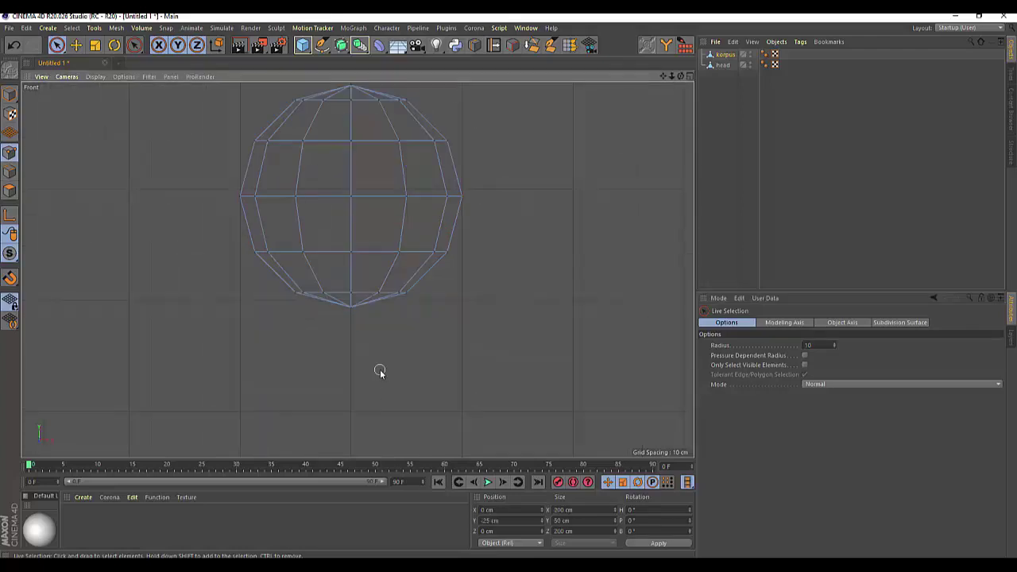
{"action": "left_click", "coordinate": [343, 307]}
{"action": "left_click_drag", "start_coordinate": [350, 102], "coordinate": [350, 204]}
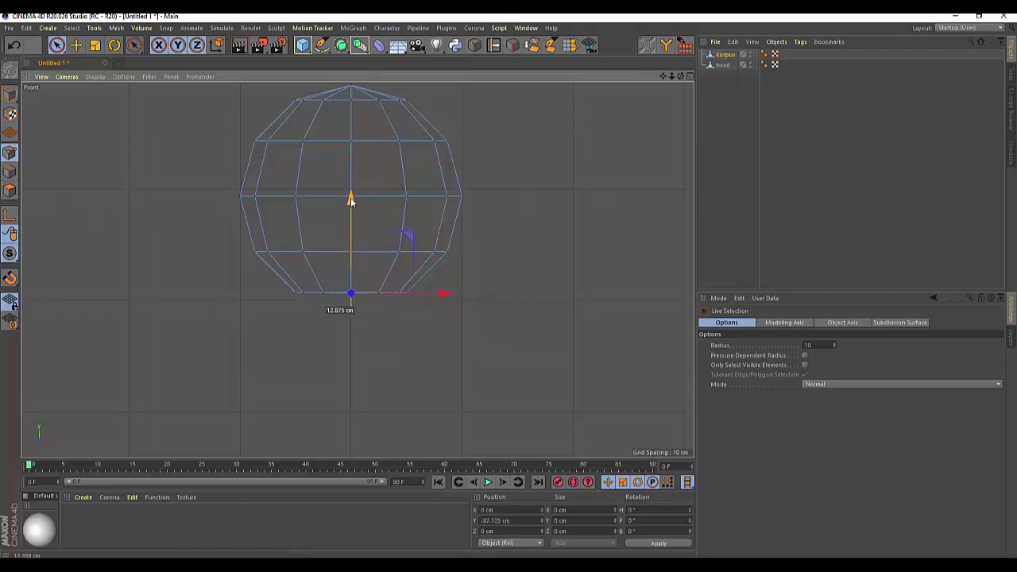
{"action": "left_click", "coordinate": [400, 355]}
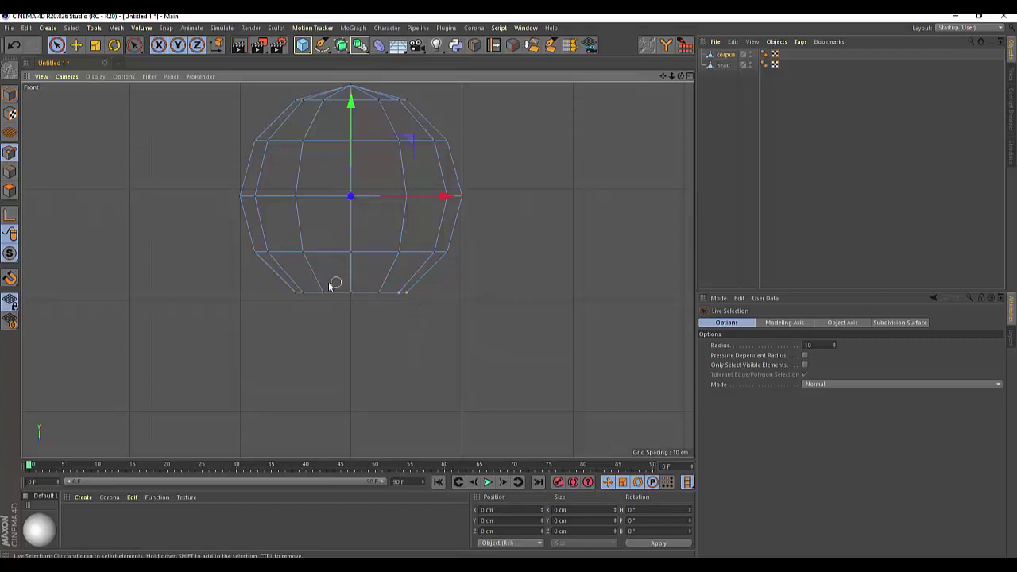
Select the base ring of points, scale it to 149.2 cm, then undo the scaling
{"action": "left_click_drag", "start_coordinate": [288, 290], "coordinate": [444, 296]}
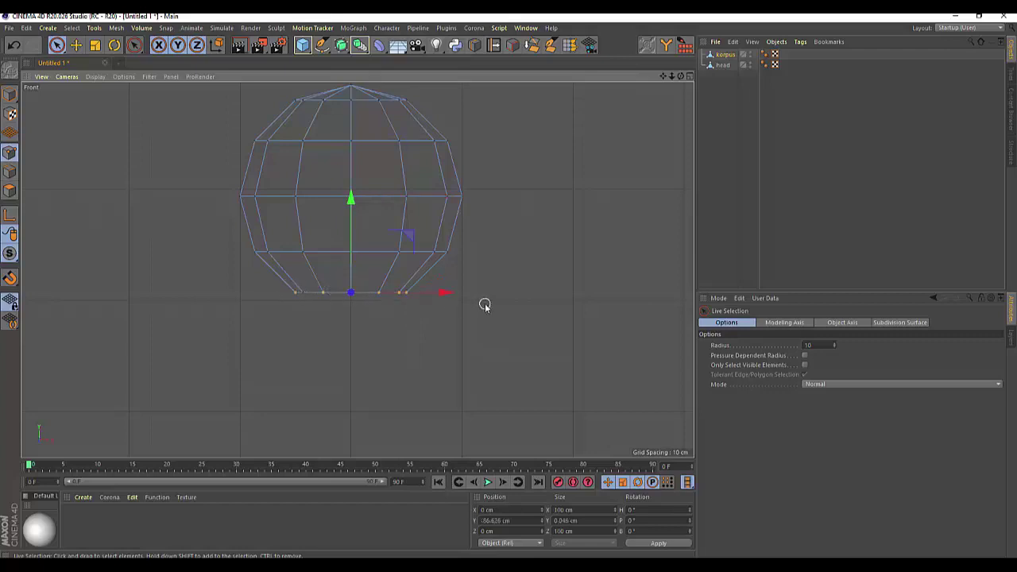
{"action": "key", "text": "t"}
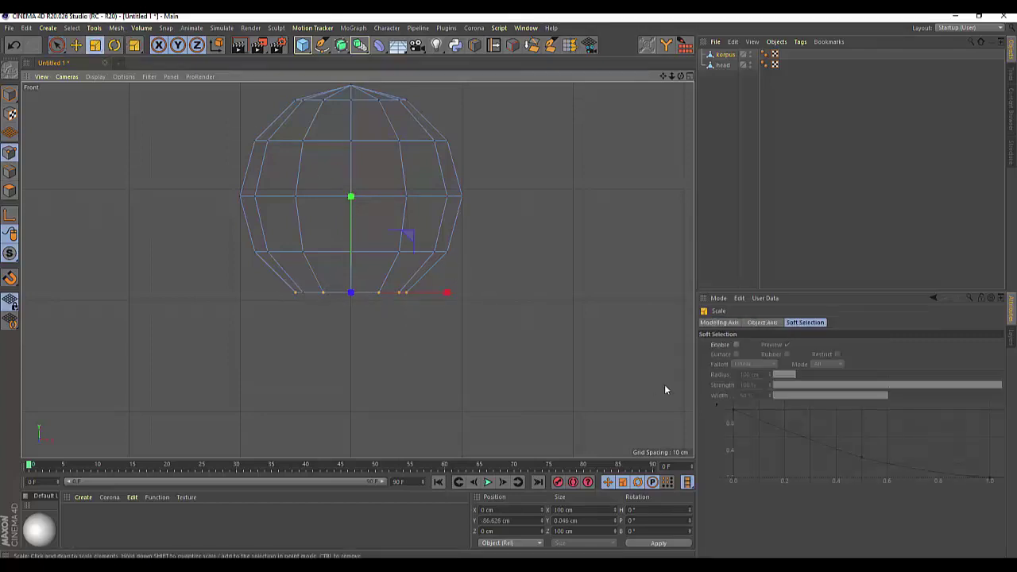
{"action": "left_click_drag", "start_coordinate": [535, 311], "coordinate": [501, 302]}
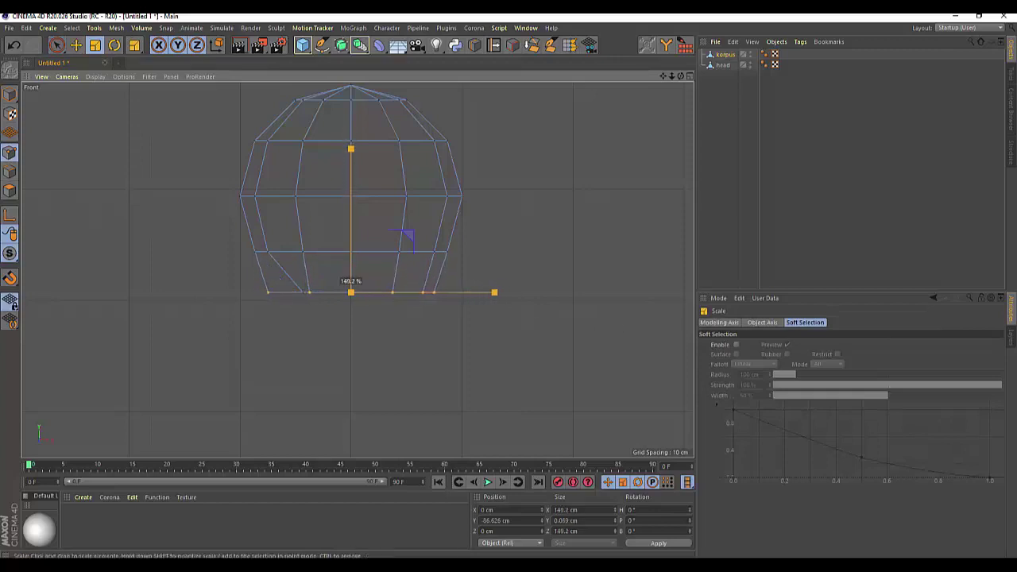
{"action": "key", "text": "ctrl+z"}
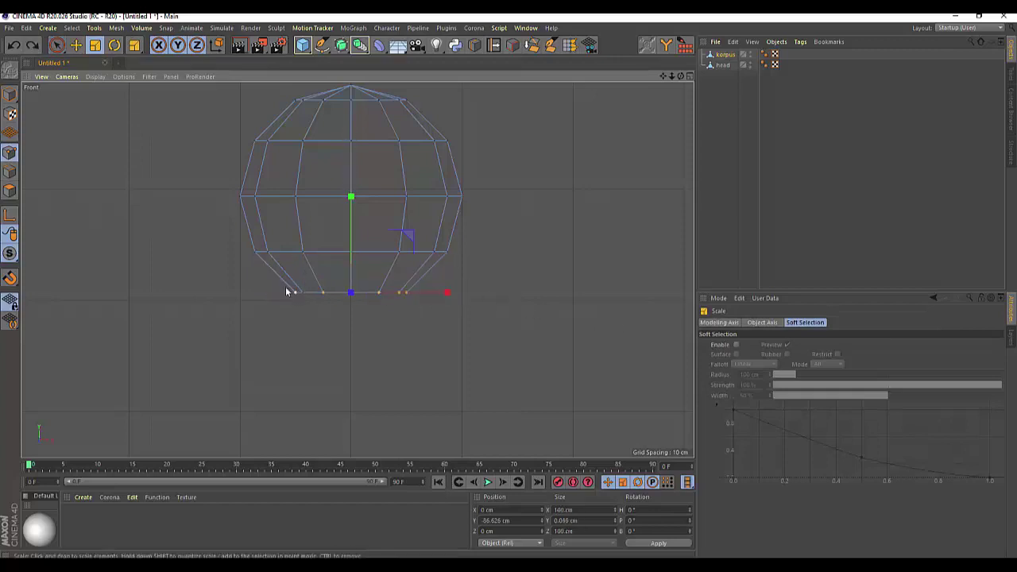
{"action": "left_click_drag", "start_coordinate": [56, 44], "coordinate": [96, 59]}
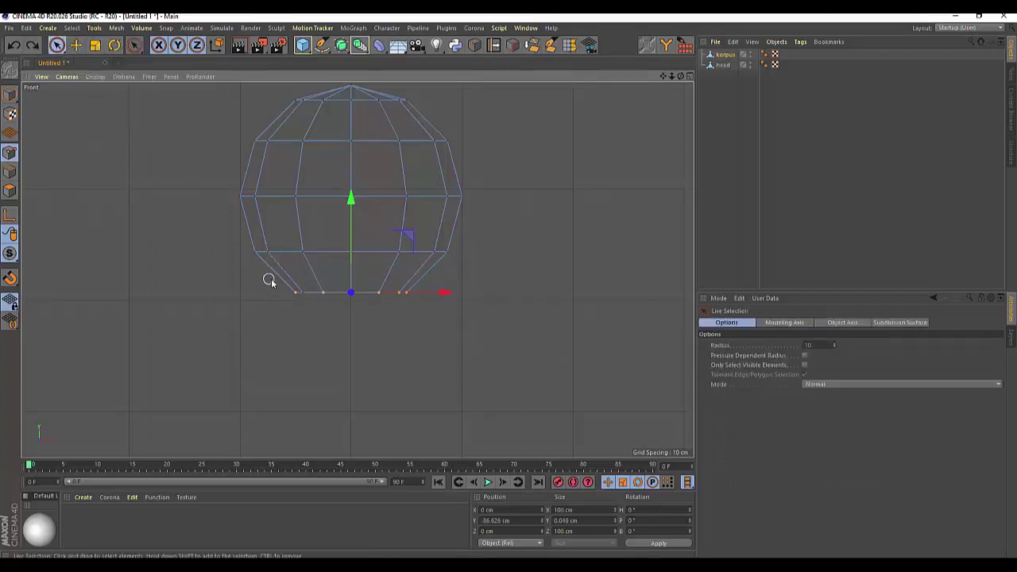
Paint-select the bottom ring points and scale them out along X to 175.461 cm
{"action": "left_click_drag", "start_coordinate": [269, 281], "coordinate": [458, 304]}
{"action": "key", "text": "t"}
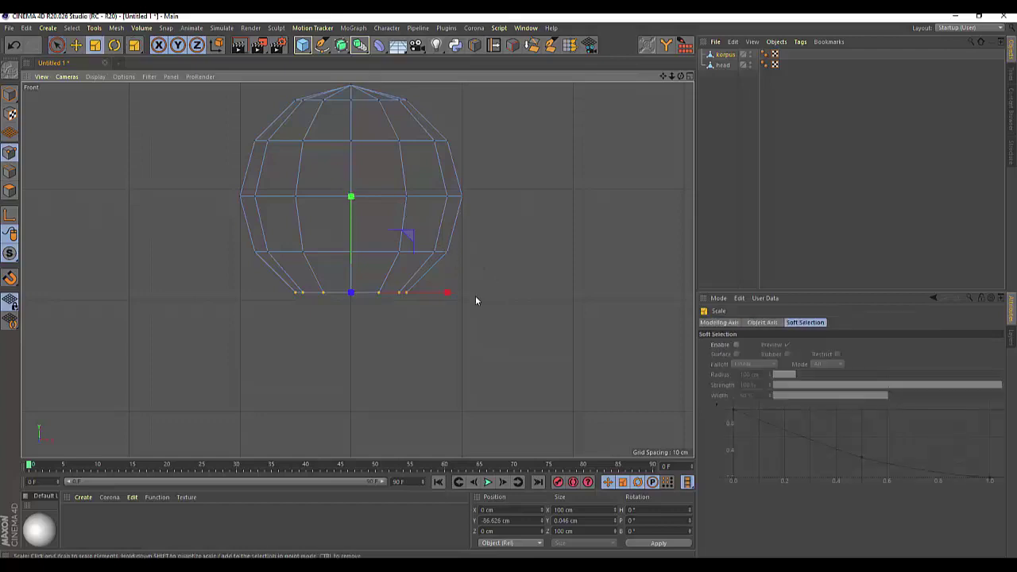
{"action": "mouse_move", "coordinate": [447, 293]}
{"action": "left_mouse_down"}
{"action": "mouse_move", "coordinate": [576, 309]}
{"action": "mouse_move", "coordinate": [518, 314]}
{"action": "left_mouse_up"}
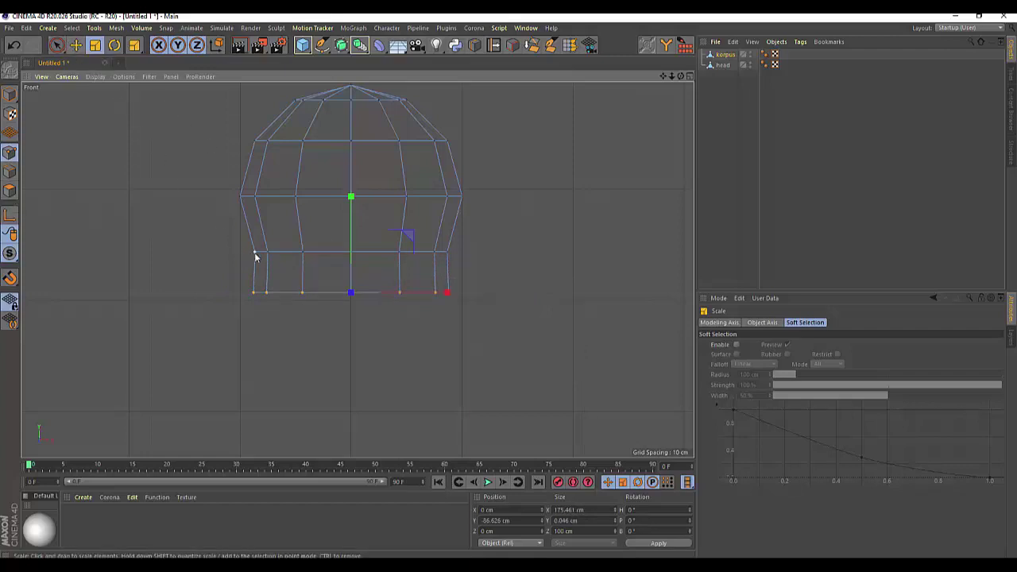
Select the body's middle row of points and scale it outward to 216.853 cm
{"action": "left_click", "coordinate": [252, 250]}
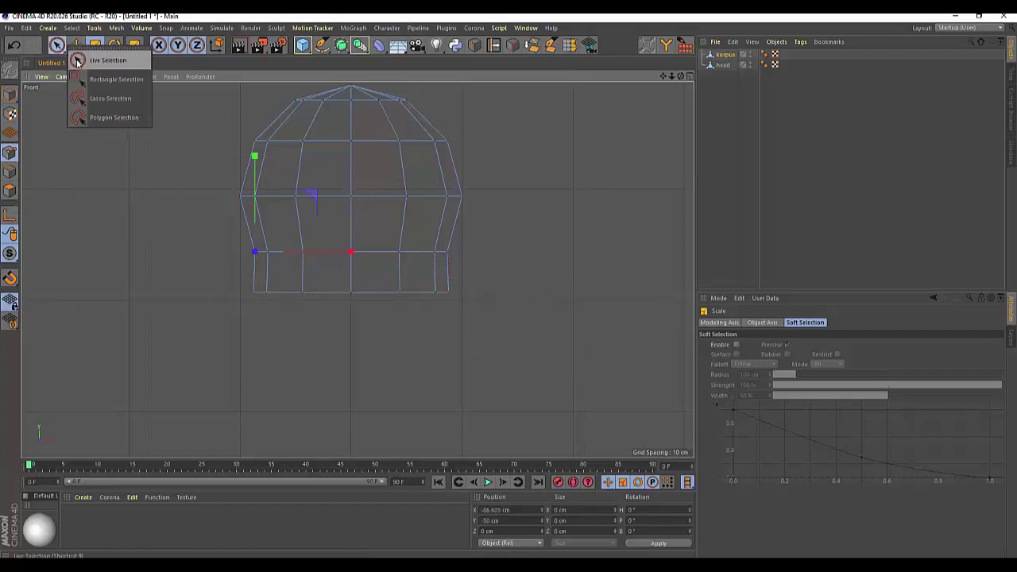
{"action": "left_click_drag", "start_coordinate": [57, 45], "coordinate": [79, 61]}
{"action": "left_click_drag", "start_coordinate": [241, 262], "coordinate": [358, 252]}
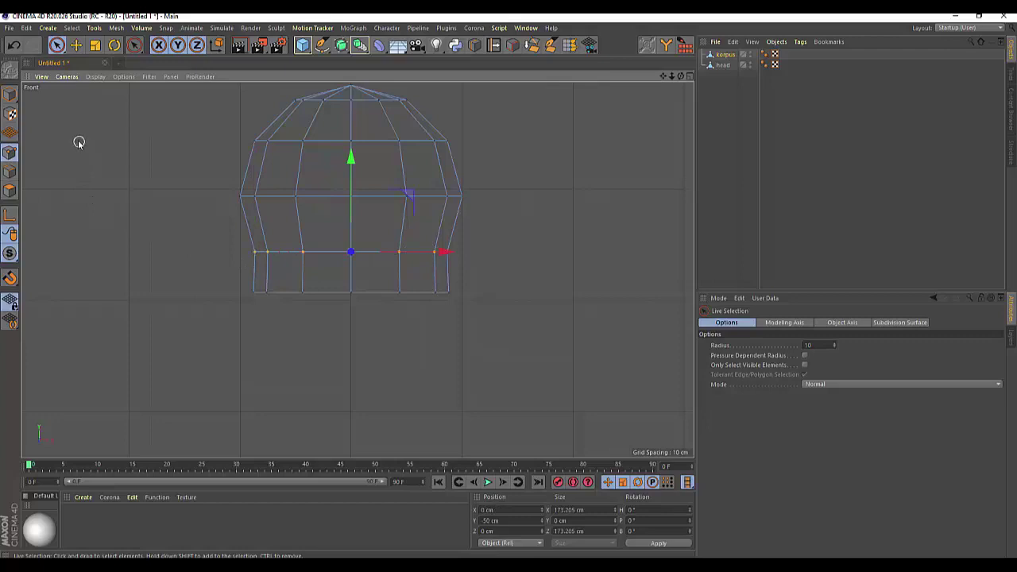
{"action": "left_click", "coordinate": [94, 45]}
{"action": "left_click_drag", "start_coordinate": [528, 270], "coordinate": [666, 286]}
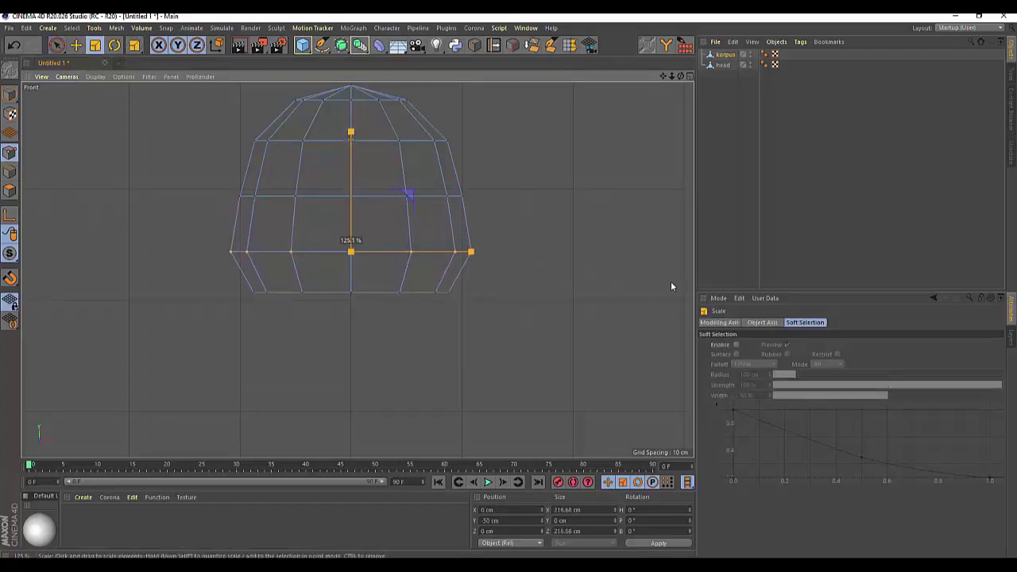
Zoom and pan the view to bring the head above fully into view
{"action": "scroll", "coordinate": [583, 198], "scroll_direction": "up", "scroll_amount": 2}
{"action": "scroll", "coordinate": [582, 199], "scroll_direction": "down", "scroll_amount": 3}
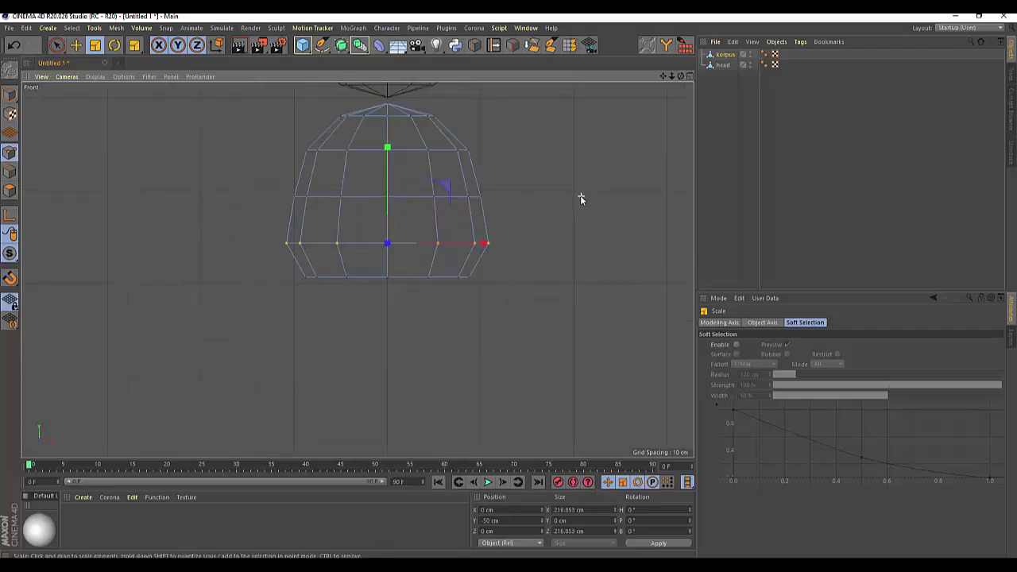
{"action": "scroll", "coordinate": [612, 159], "scroll_direction": "down", "scroll_amount": 2}
{"action": "left_click_drag", "start_coordinate": [666, 80], "coordinate": [342, 242]}
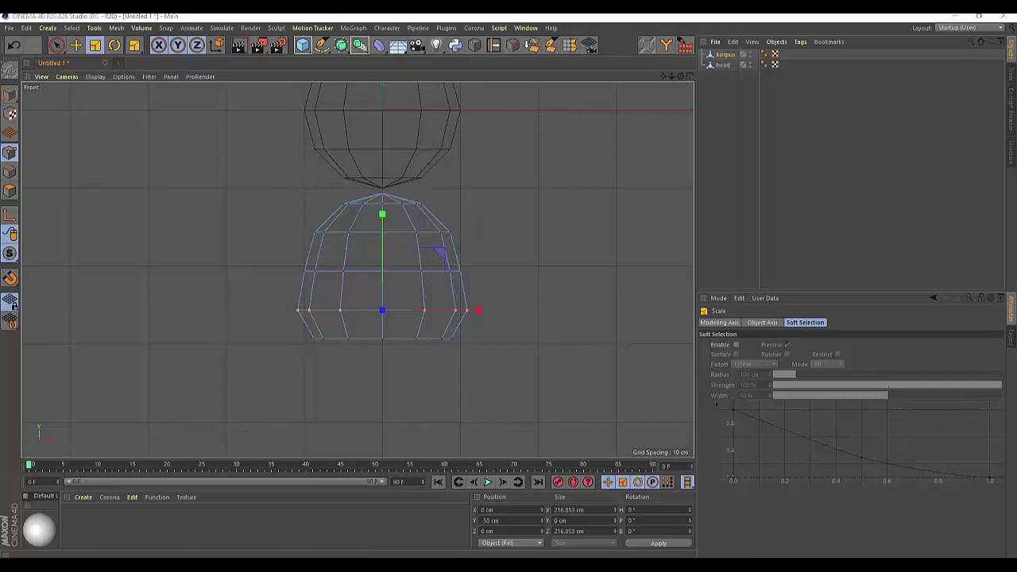
{"action": "mouse_move", "coordinate": [967, 525]}
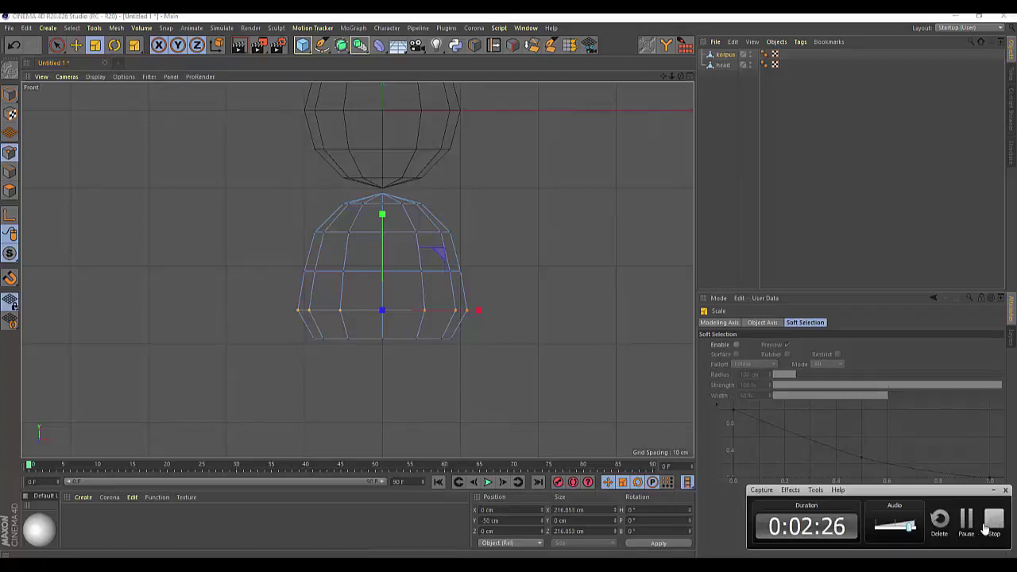
Select korpus and head, maximise and frame the Perspective view, and choose Loop Selection
{"action": "left_click", "coordinate": [966, 520]}
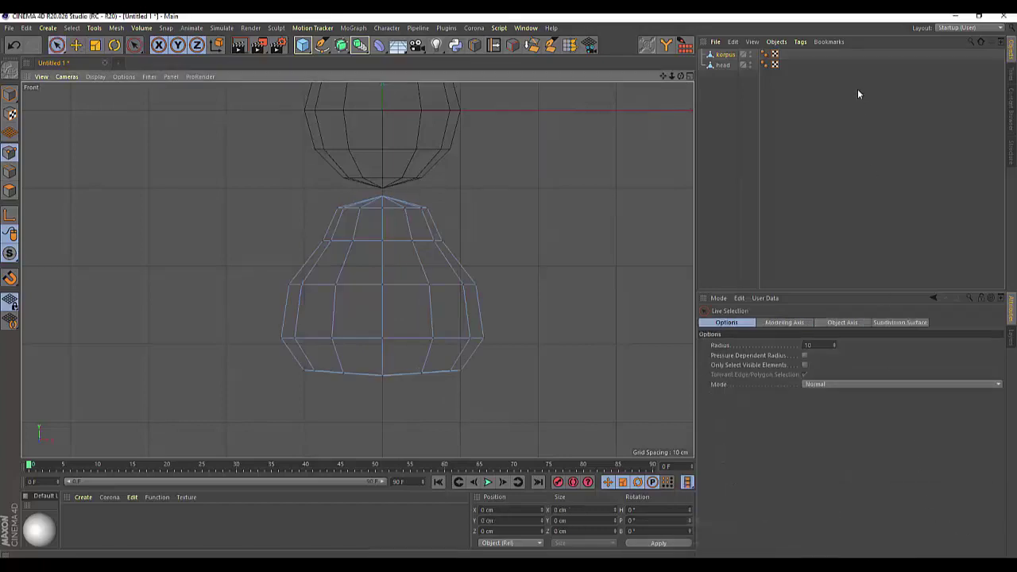
{"action": "left_click", "coordinate": [723, 55]}
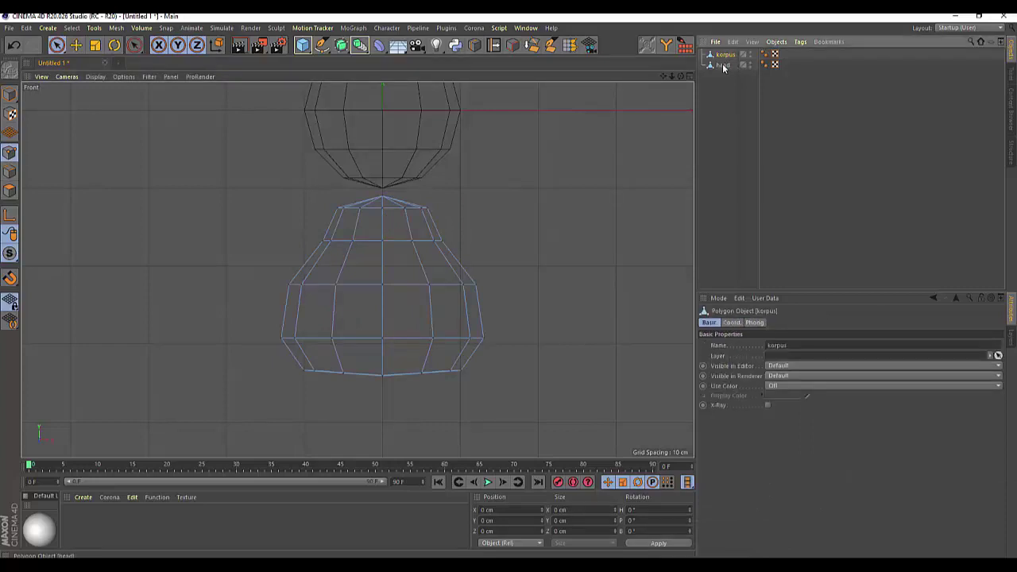
{"action": "left_click", "coordinate": [722, 65], "text": "ctrl"}
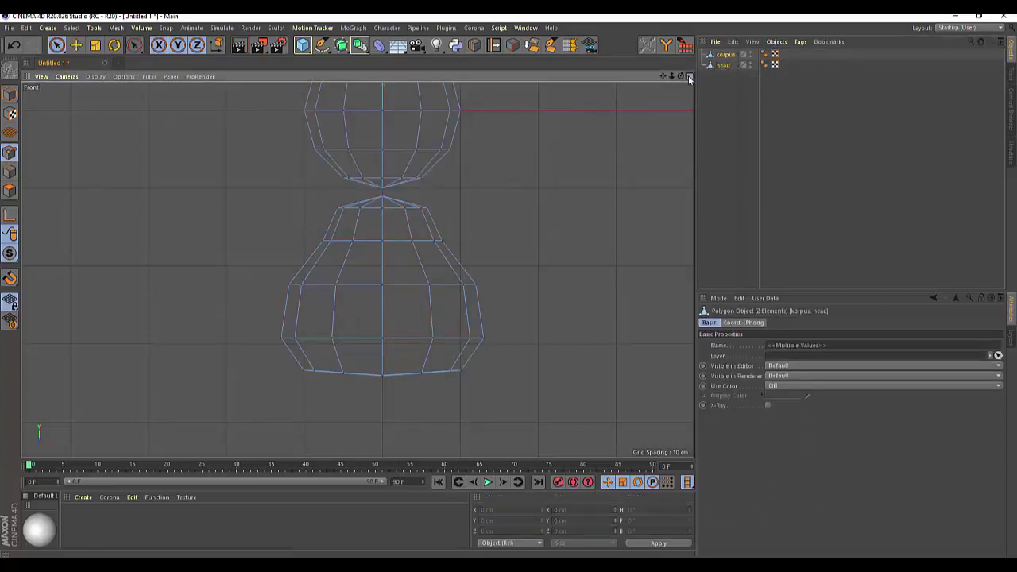
{"action": "left_click", "coordinate": [689, 76]}
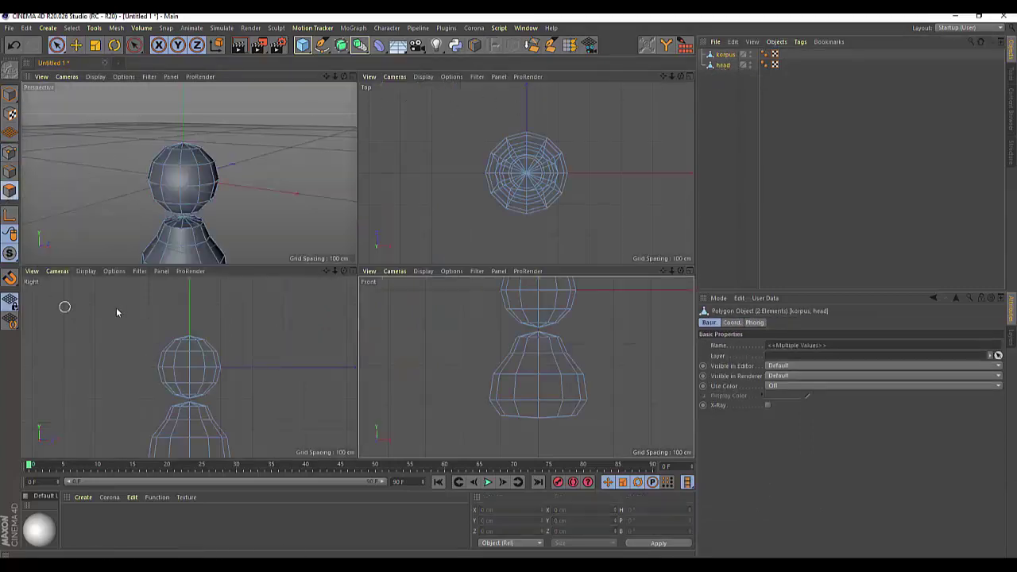
{"action": "left_click", "coordinate": [352, 76]}
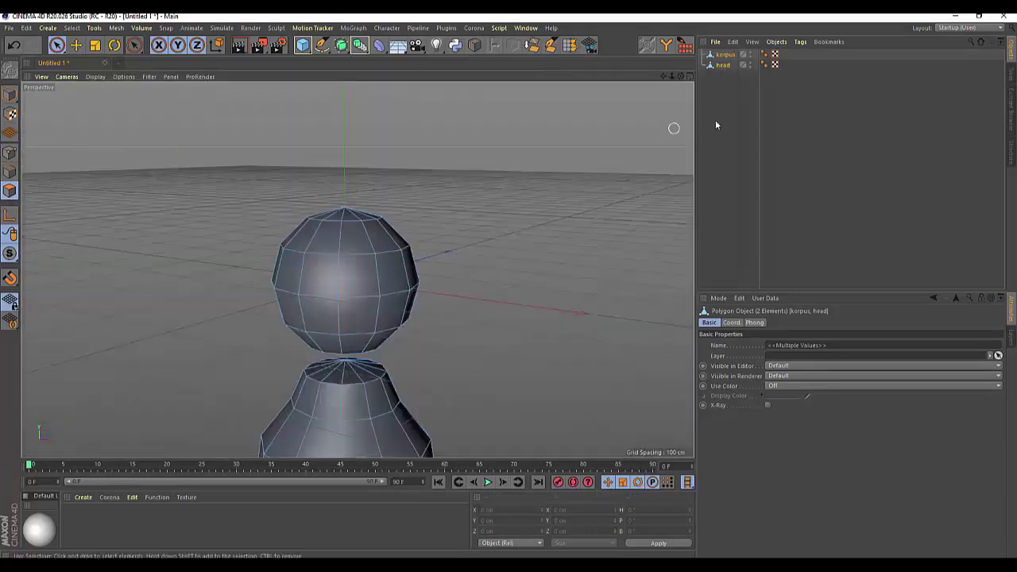
{"action": "key", "text": "o"}
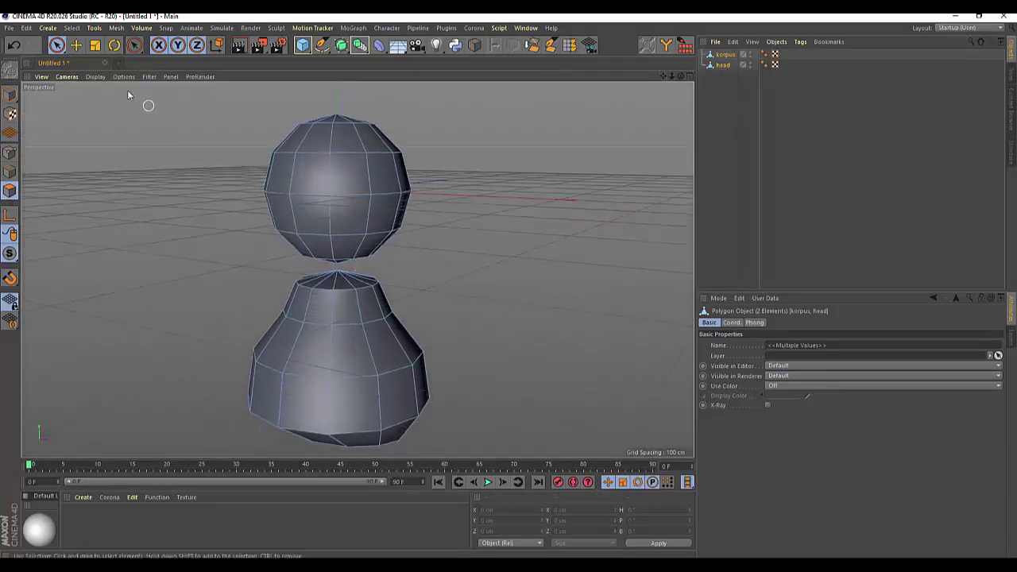
{"action": "left_click", "coordinate": [71, 27]}
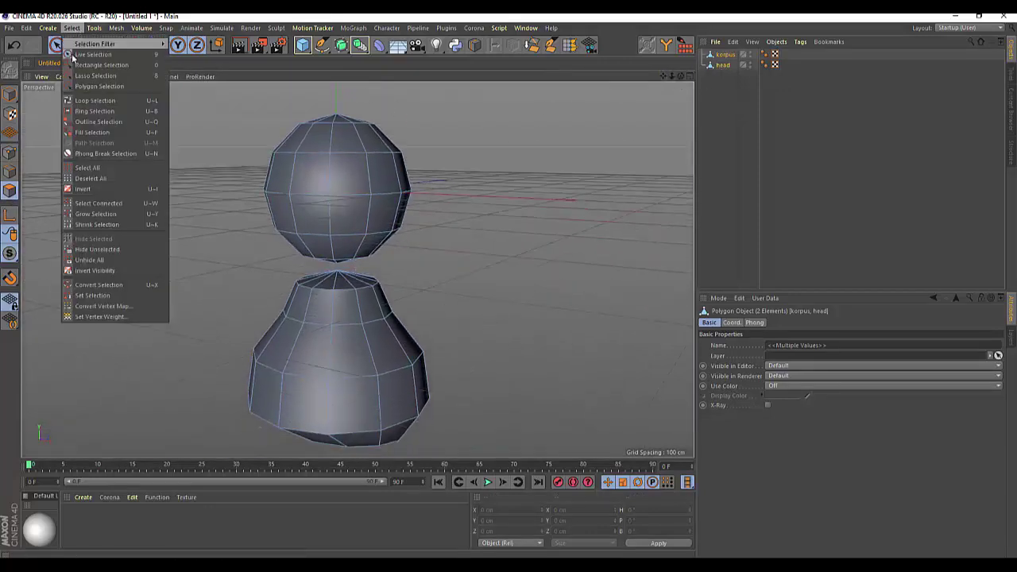
{"action": "left_click", "coordinate": [77, 101]}
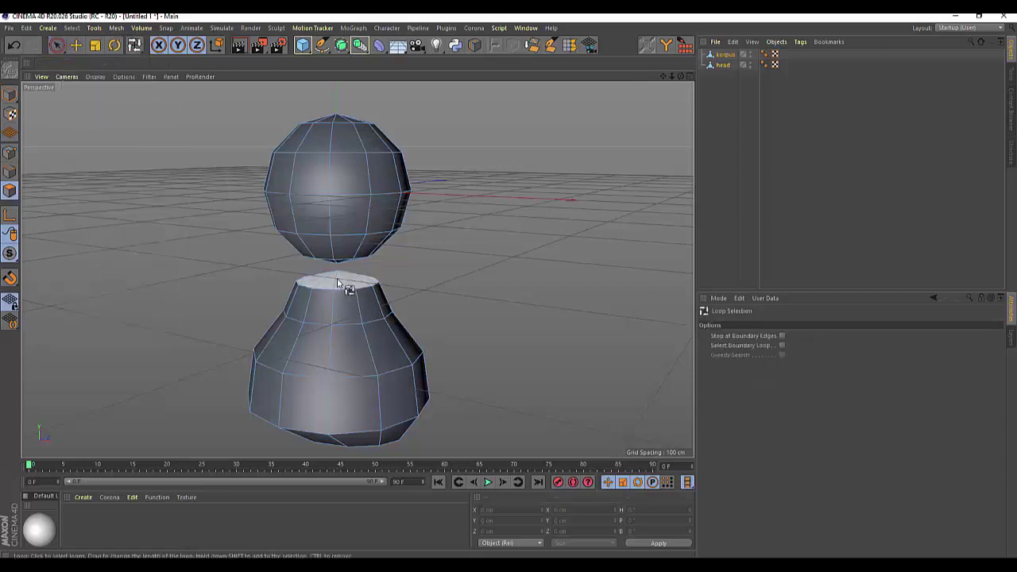
Loop-select the body's top cap and the head's bottom cap and delete them
{"action": "left_click", "coordinate": [338, 282]}
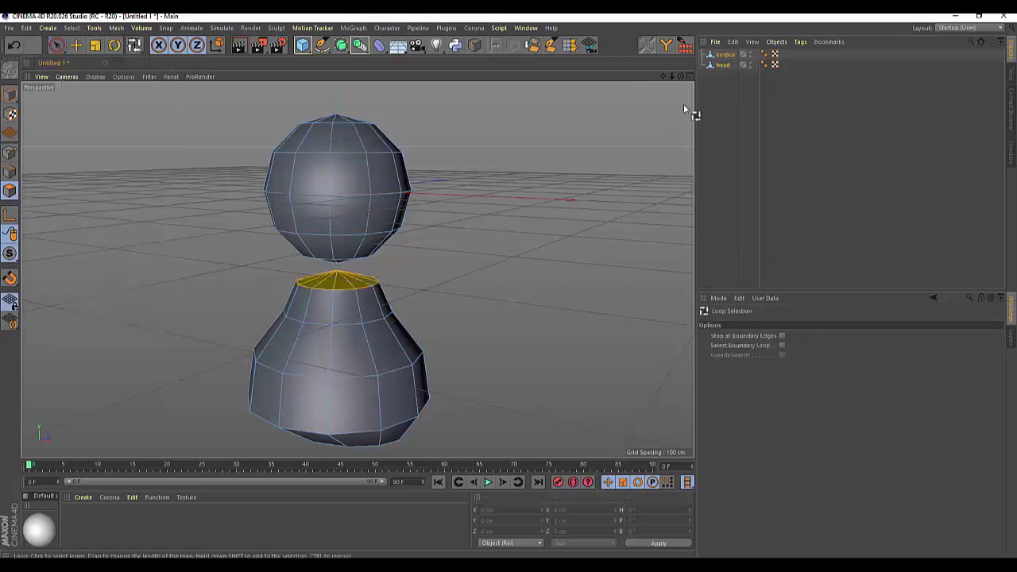
{"action": "left_click_drag", "start_coordinate": [681, 75], "coordinate": [640, 118]}
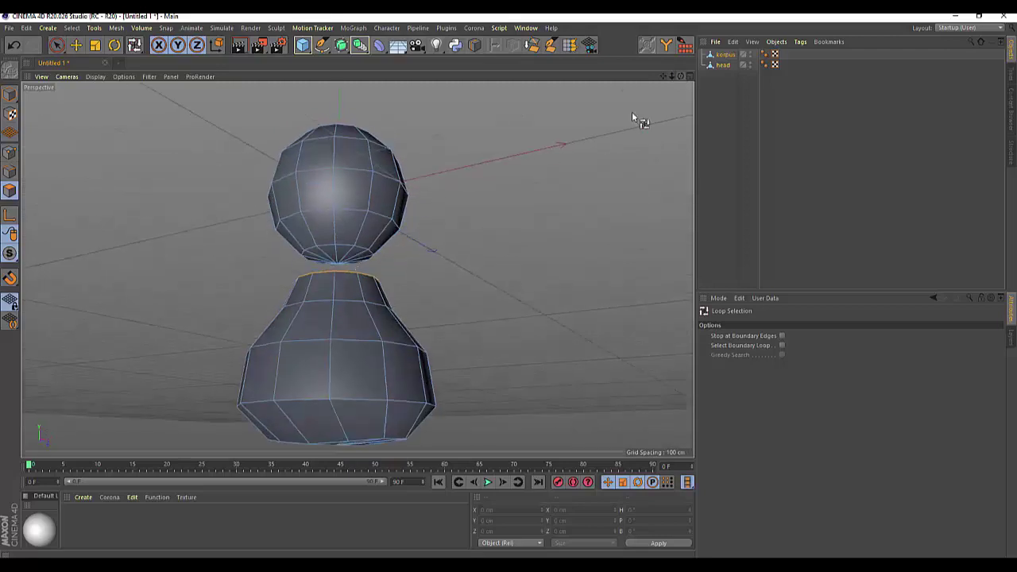
{"action": "left_click", "coordinate": [338, 256]}
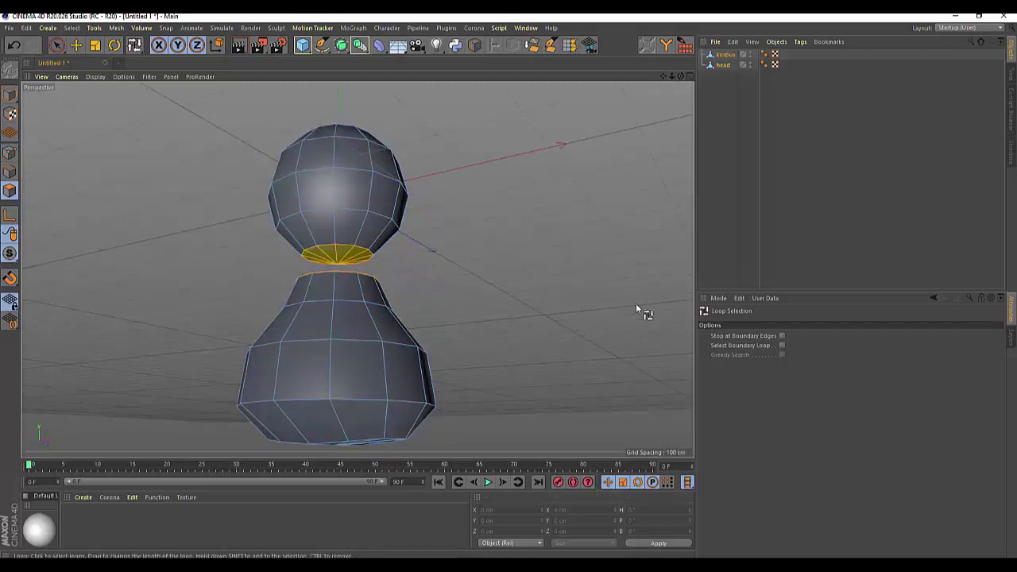
{"action": "key", "text": "Delete"}
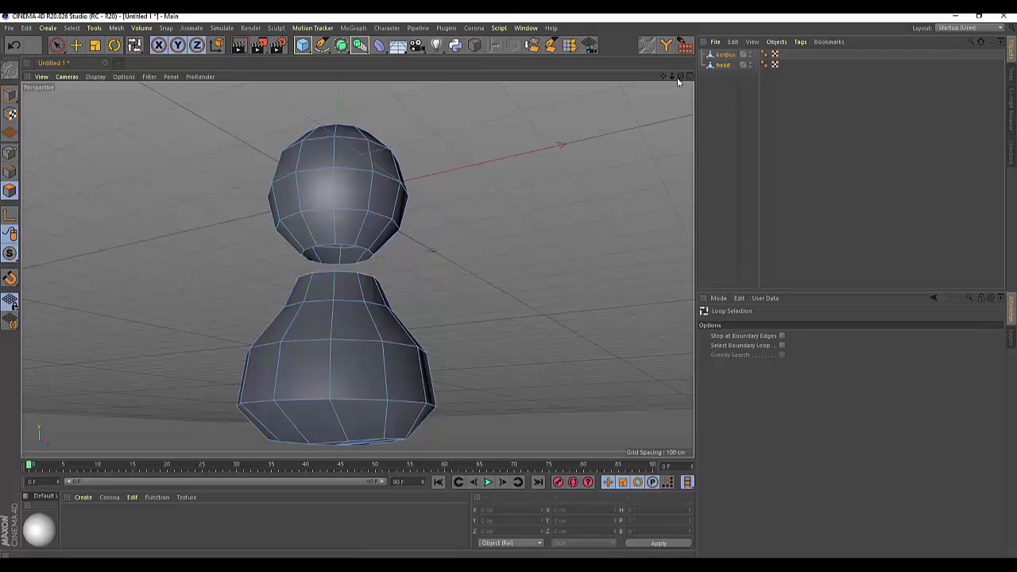
{"action": "left_click_drag", "start_coordinate": [681, 75], "coordinate": [683, 128]}
{"action": "left_click_drag", "start_coordinate": [357, 269], "coordinate": [357, 269], "text": "alt"}
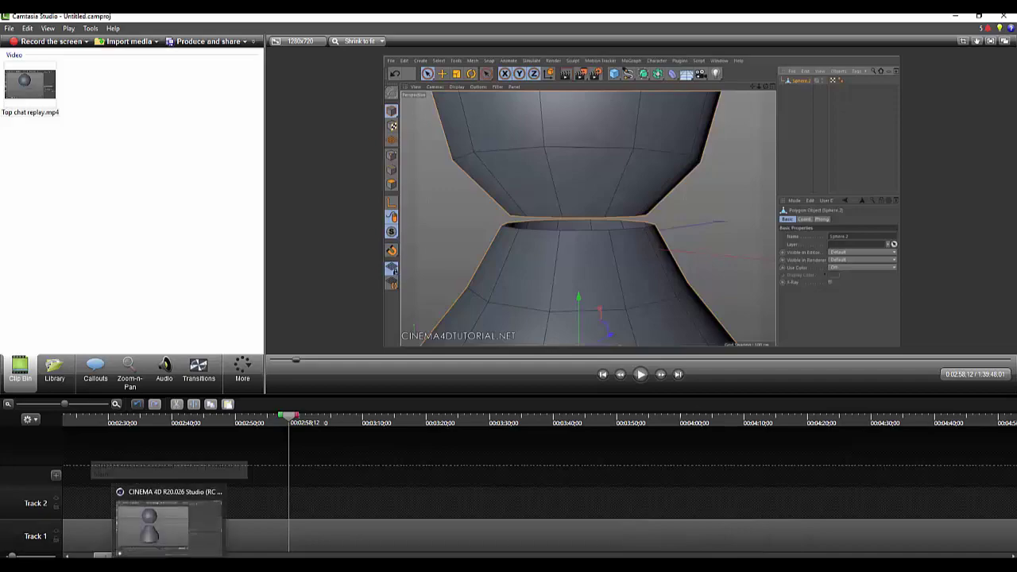
{"action": "left_click", "coordinate": [151, 528]}
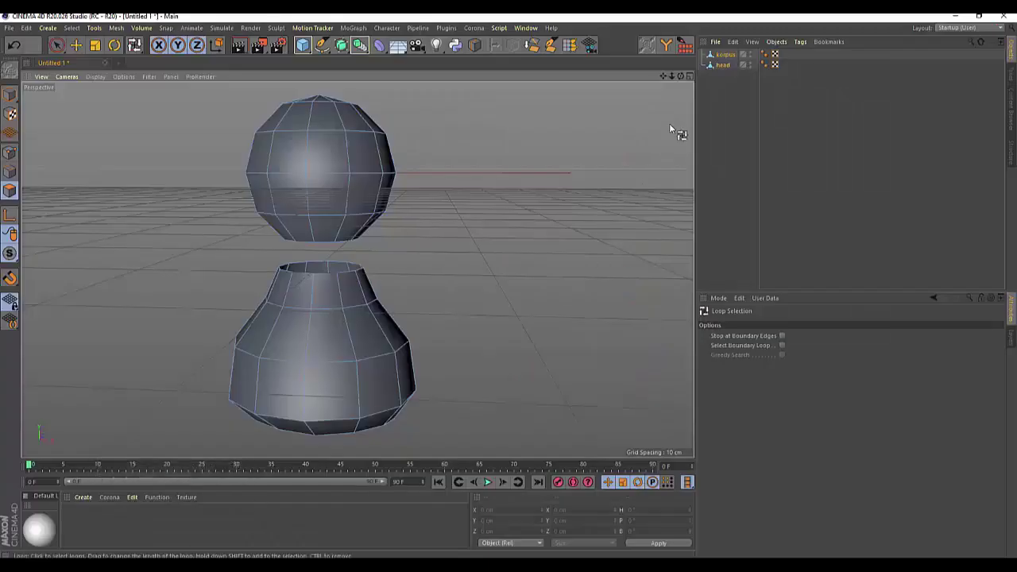
Merge head and korpus with Connect Objects + Delete, then undo the merge
{"action": "left_click", "coordinate": [720, 53]}
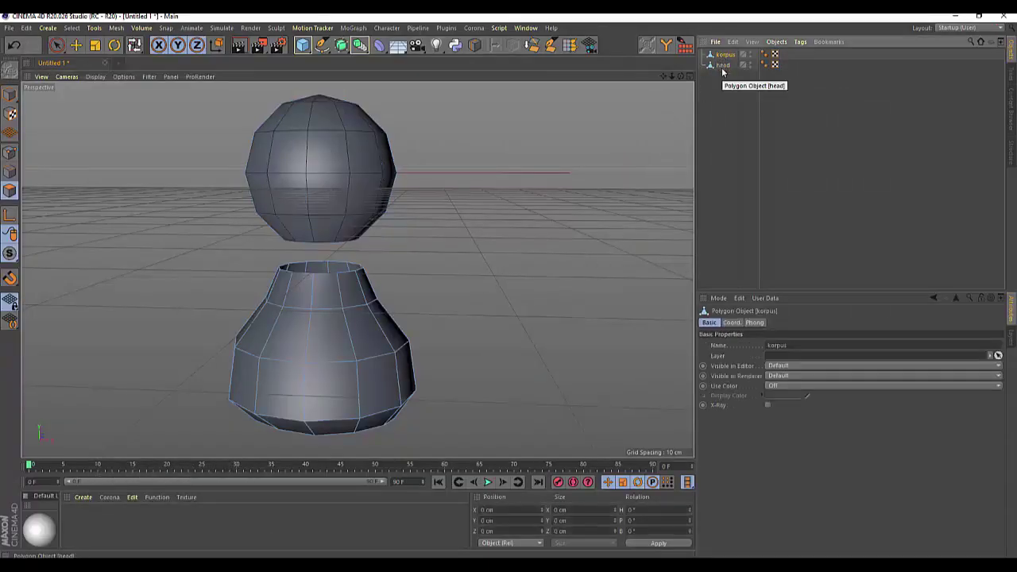
{"action": "left_click", "coordinate": [722, 65], "text": "shift"}
{"action": "right_click", "coordinate": [721, 68]}
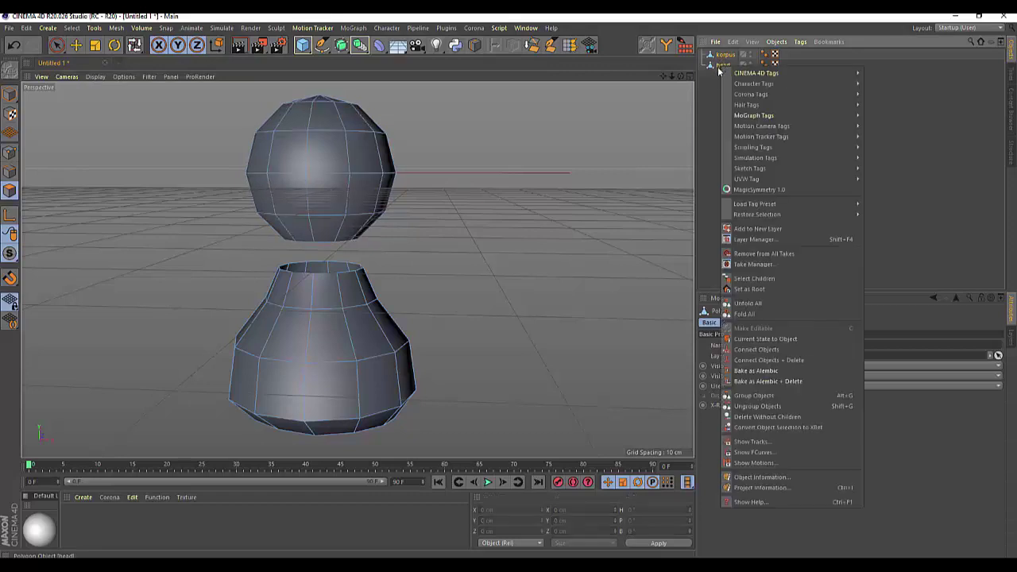
{"action": "left_click", "coordinate": [777, 364]}
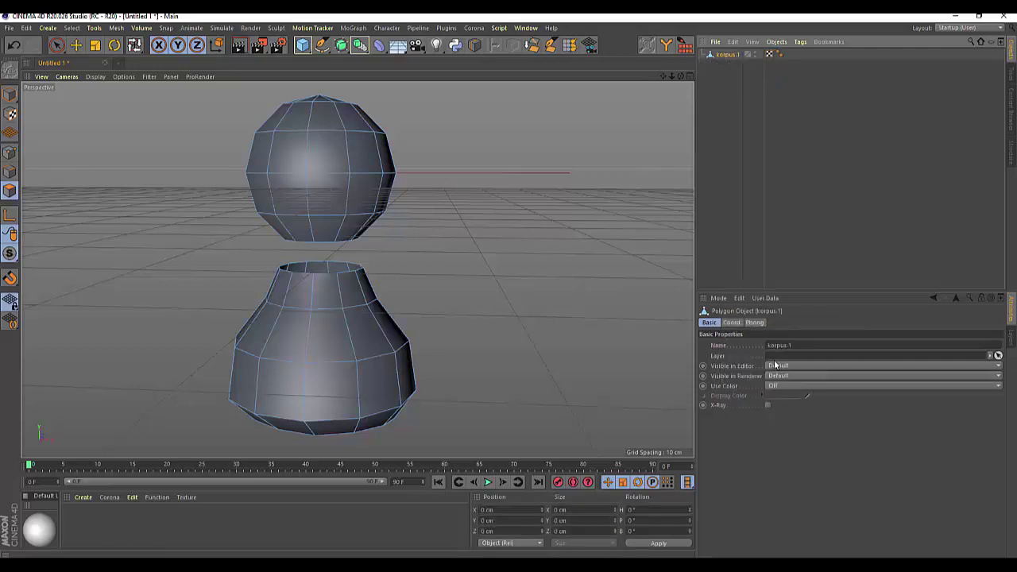
{"action": "key", "text": "ctrl+z"}
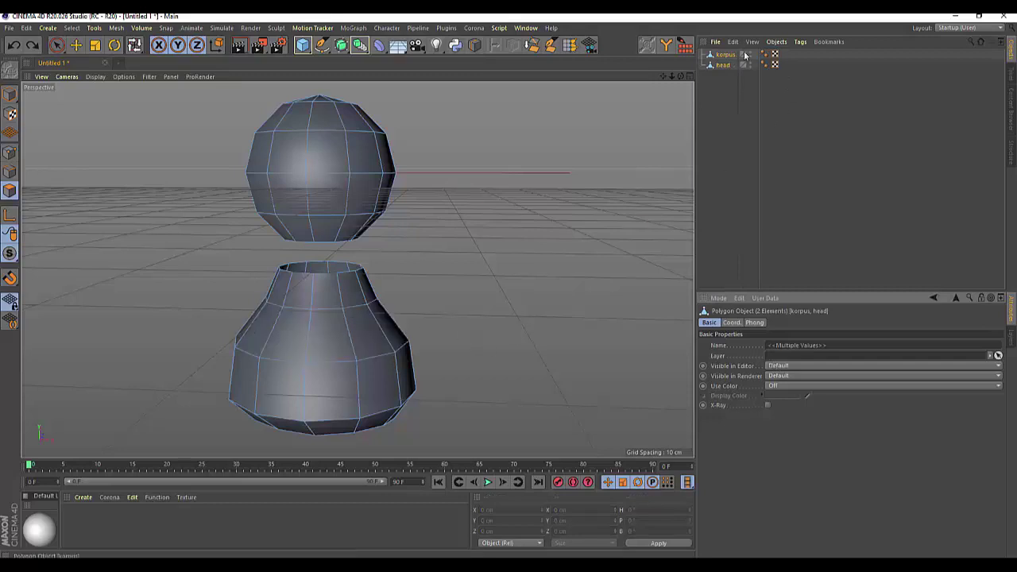
In Model mode, raise the korpus body up toward the head
{"action": "left_click", "coordinate": [725, 54]}
{"action": "left_click", "coordinate": [55, 46]}
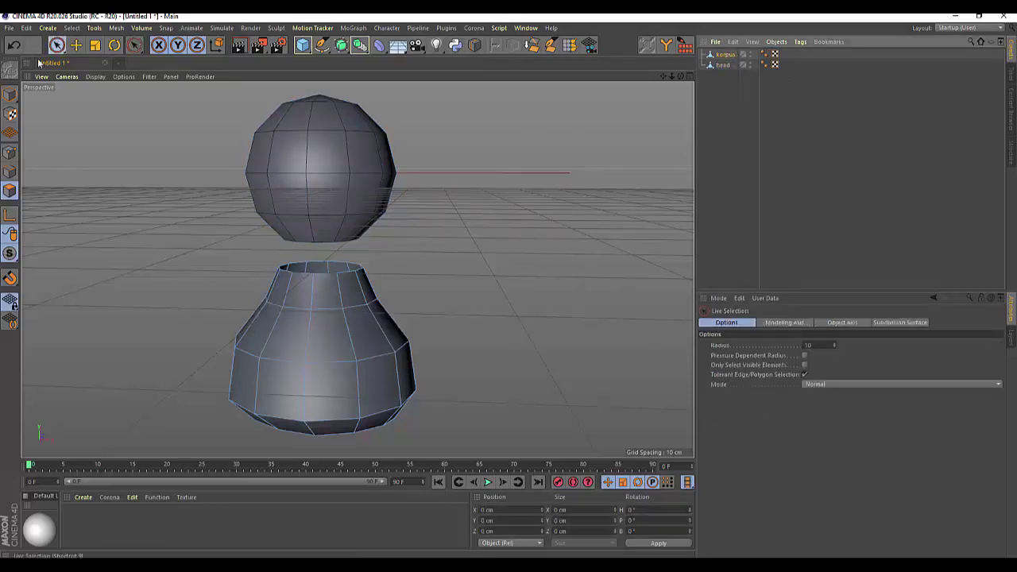
{"action": "left_click", "coordinate": [10, 93]}
{"action": "left_click_drag", "start_coordinate": [320, 248], "coordinate": [324, 231]}
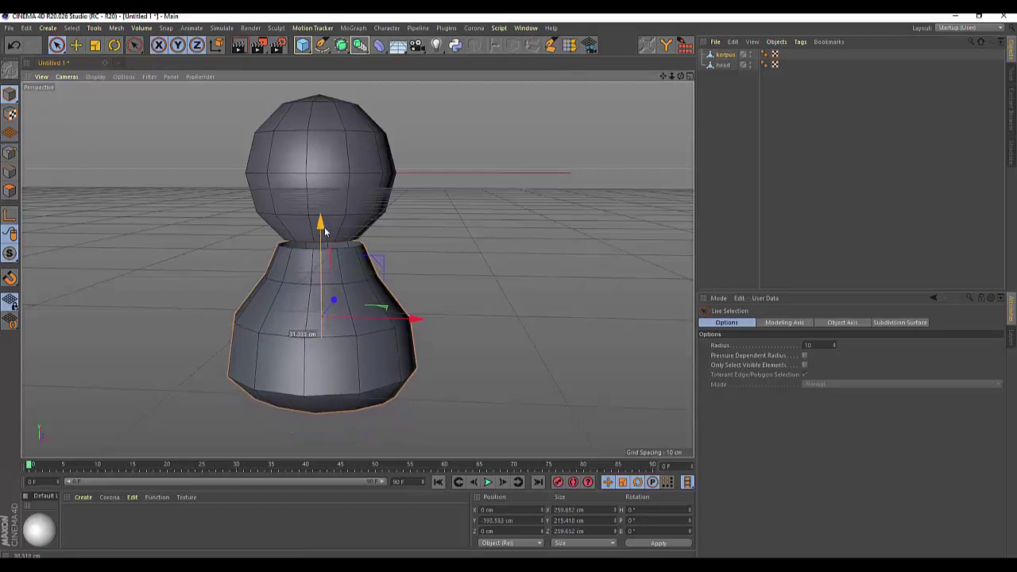
Select both objects and combine them with Connect Objects + Delete into korpus.1
{"action": "left_click", "coordinate": [724, 56]}
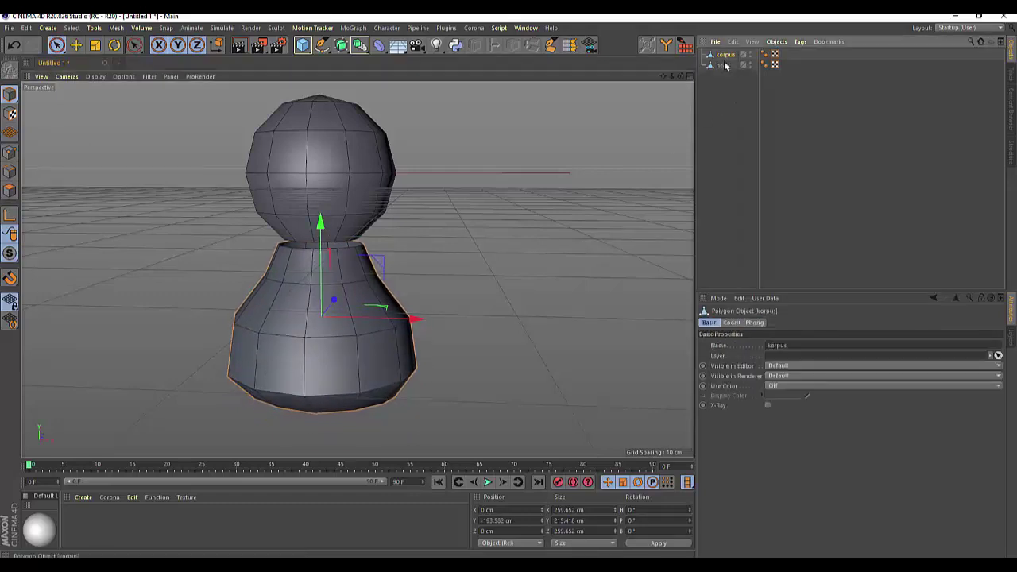
{"action": "left_click", "coordinate": [723, 66]}
{"action": "right_click", "coordinate": [724, 67]}
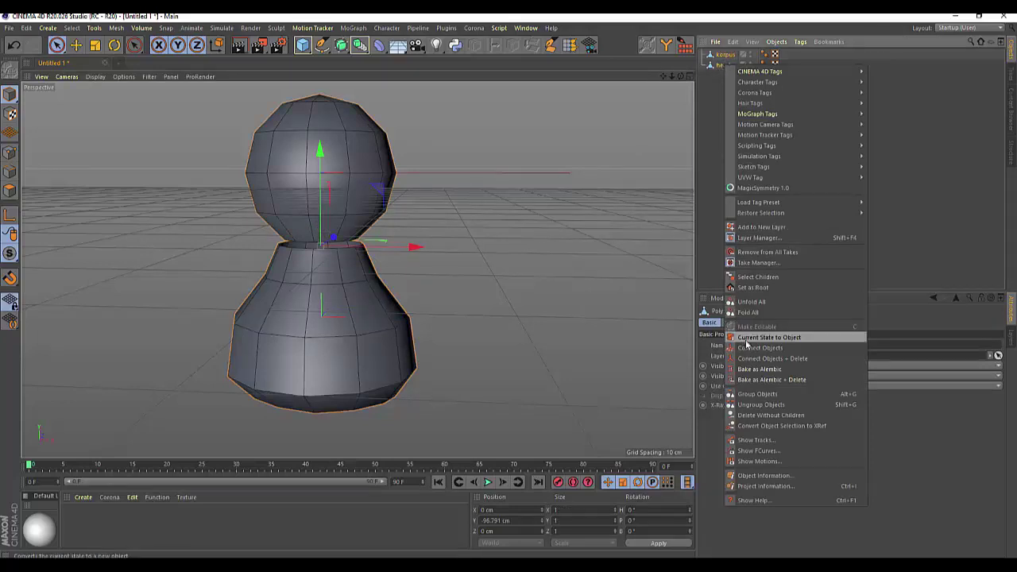
{"action": "left_click", "coordinate": [747, 359]}
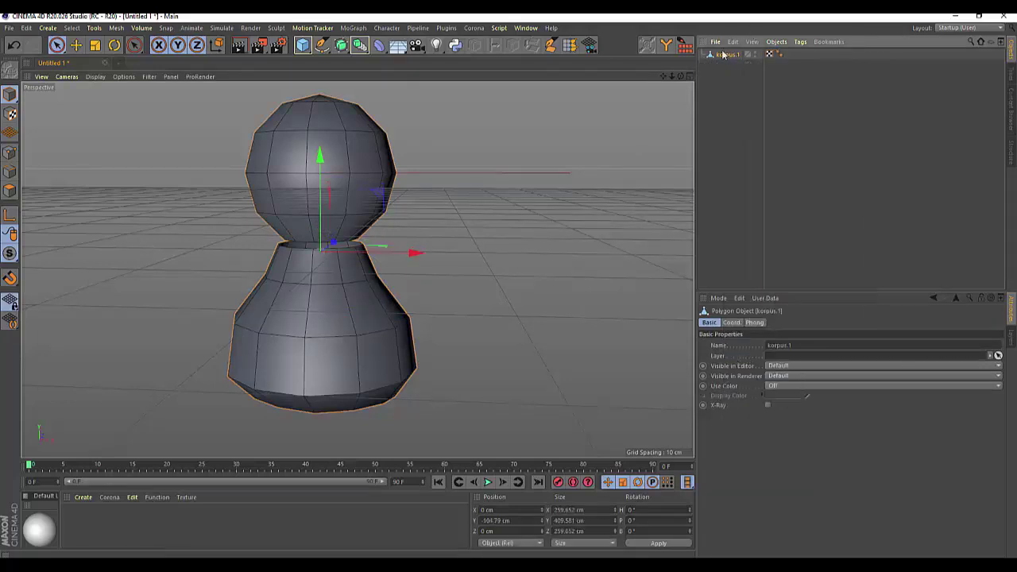
Loop-select the head's open neck rim and Stitch and Sew it to the body's upper rim
{"action": "left_click", "coordinate": [10, 152]}
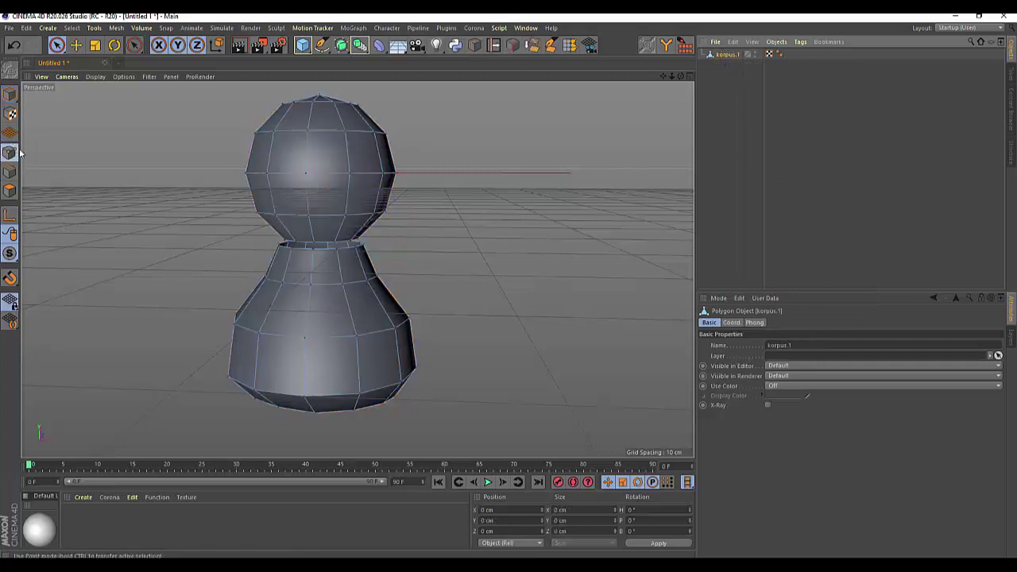
{"action": "scroll", "coordinate": [189, 222], "scroll_direction": "up", "scroll_amount": 5}
{"action": "scroll", "coordinate": [289, 261], "scroll_direction": "up", "scroll_amount": 1}
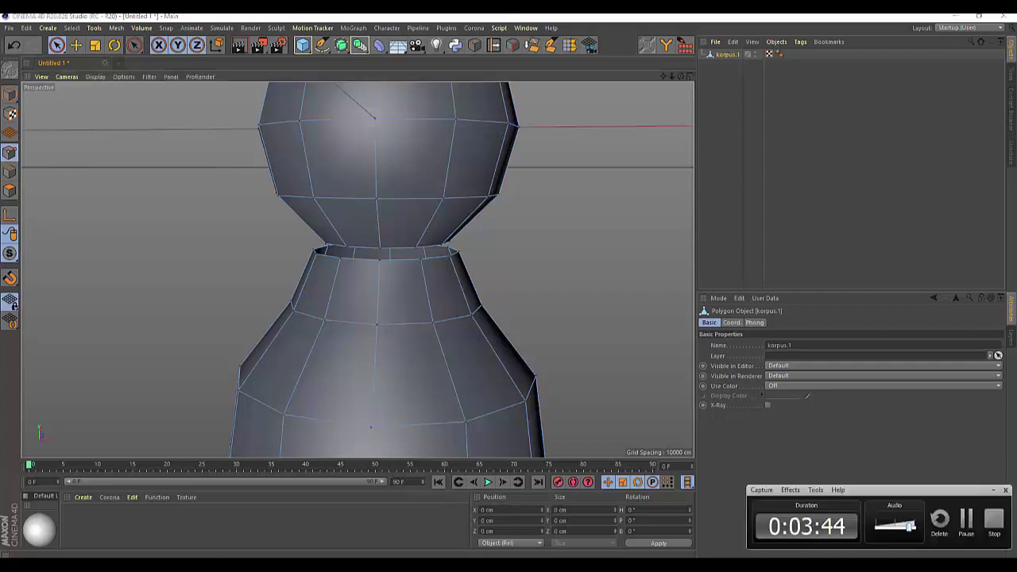
{"action": "left_click", "coordinate": [993, 538]}
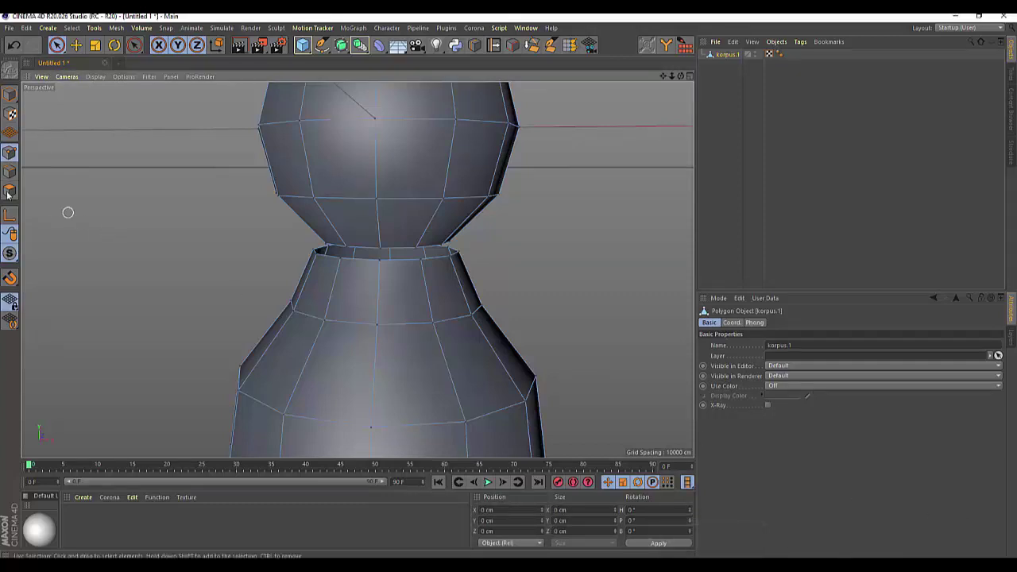
{"action": "left_click", "coordinate": [79, 30]}
{"action": "left_click", "coordinate": [92, 99]}
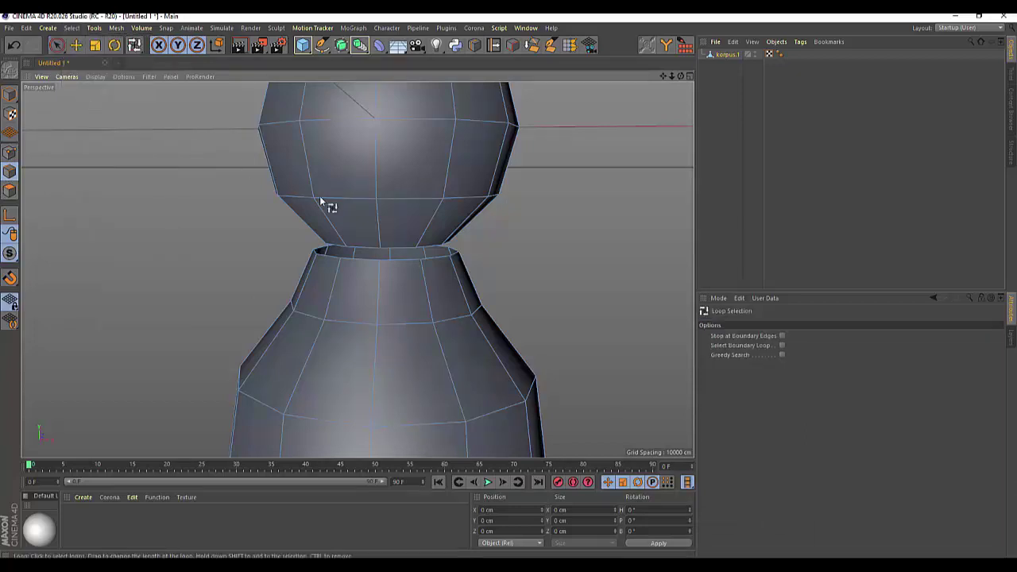
{"action": "left_click", "coordinate": [375, 258]}
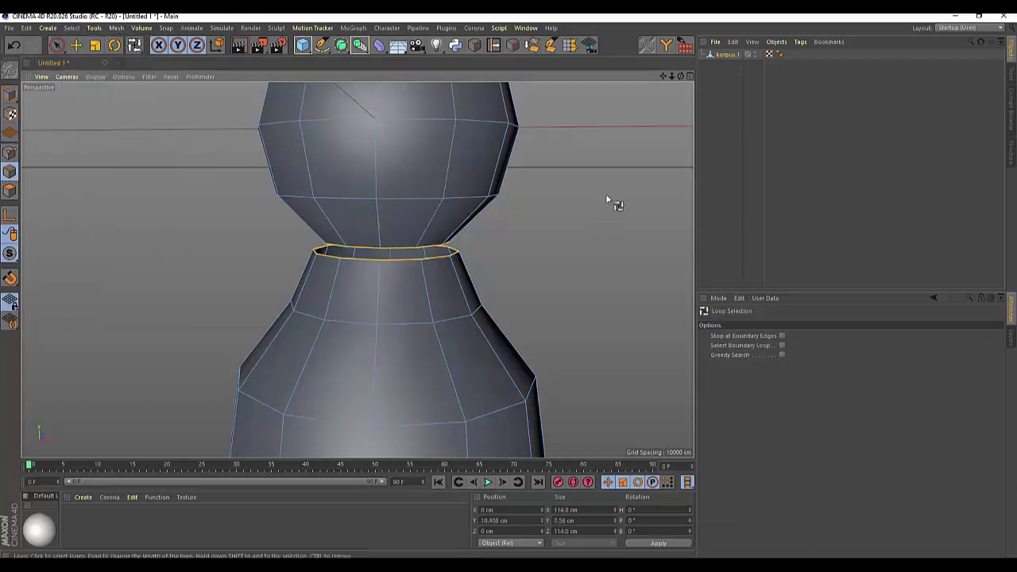
{"action": "right_click", "coordinate": [620, 147]}
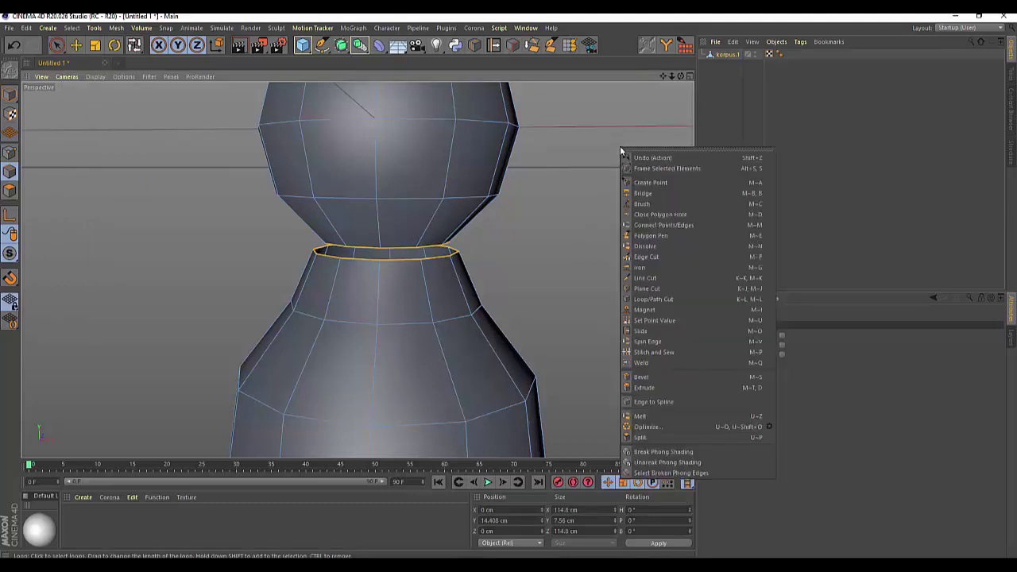
{"action": "left_click", "coordinate": [650, 355]}
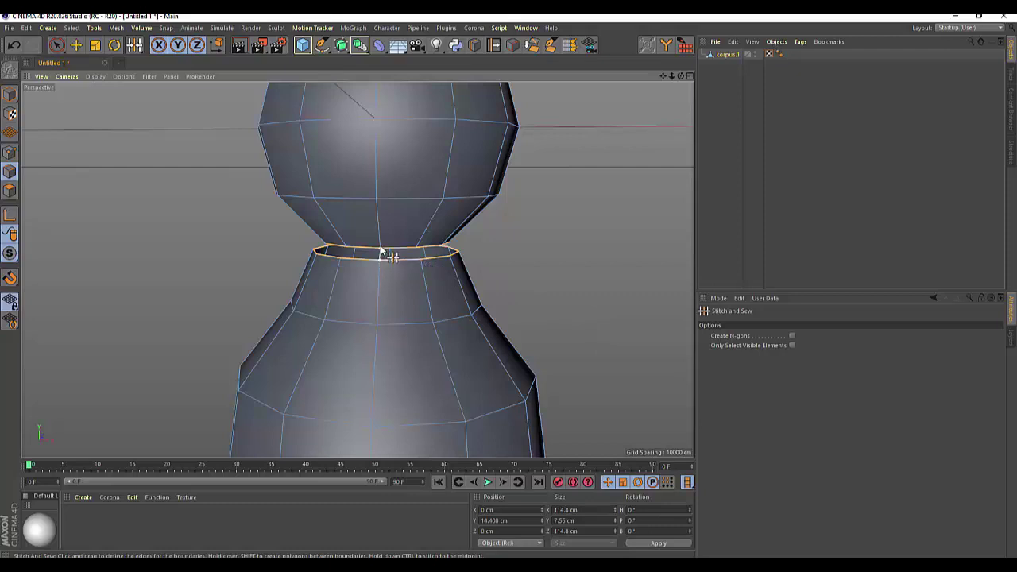
{"action": "left_click_drag", "start_coordinate": [382, 252], "coordinate": [357, 267]}
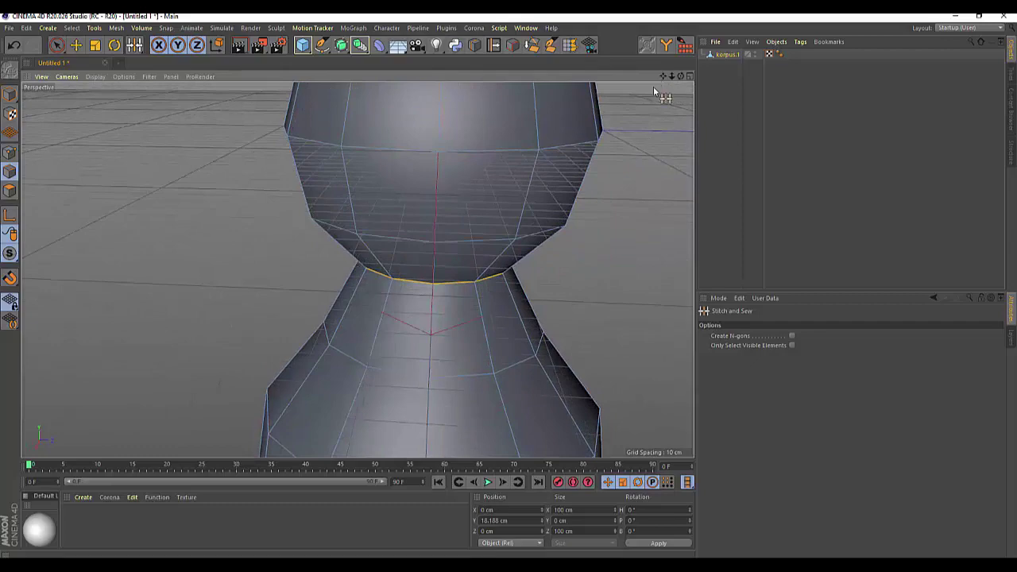
Zoom out and show the figure in the four-view layout with perspective, top, right and front
{"action": "left_click_drag", "start_coordinate": [664, 76], "coordinate": [358, 269]}
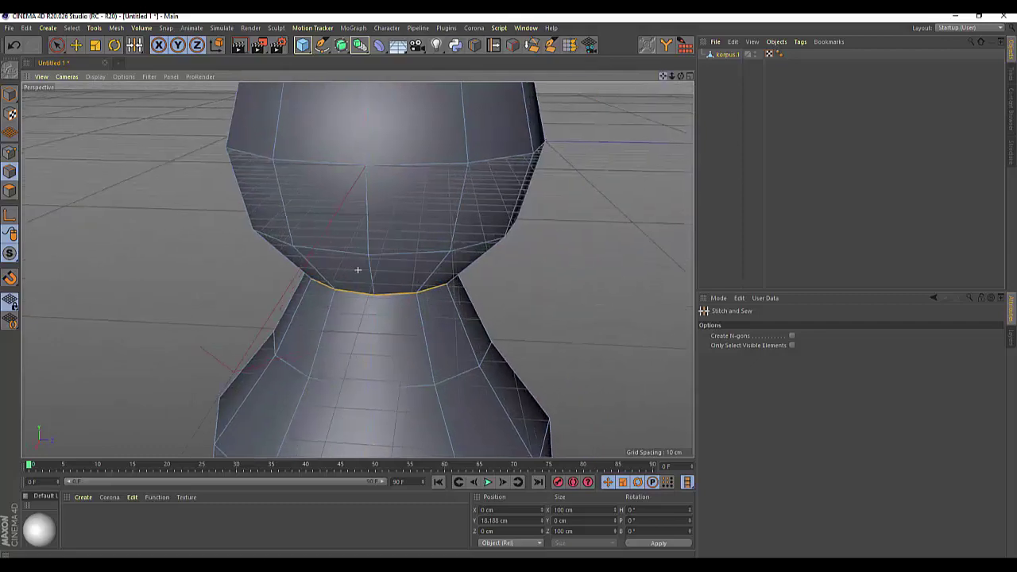
{"action": "scroll", "coordinate": [358, 271], "scroll_direction": "down", "scroll_amount": 2}
{"action": "scroll", "coordinate": [358, 271], "scroll_direction": "down", "scroll_amount": 3}
{"action": "scroll", "coordinate": [358, 270], "scroll_direction": "down", "scroll_amount": 2}
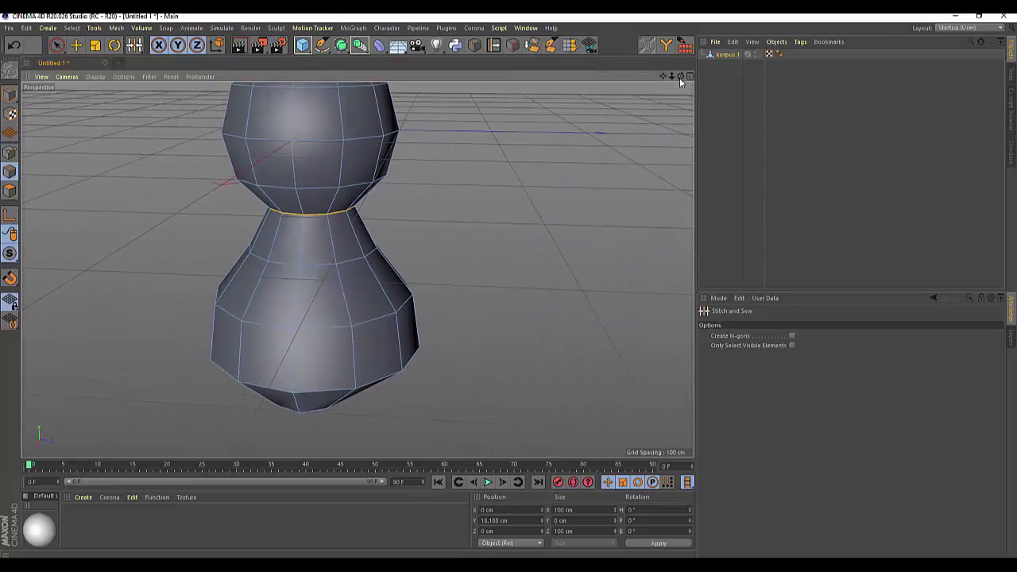
{"action": "left_click_drag", "start_coordinate": [681, 77], "coordinate": [361, 435]}
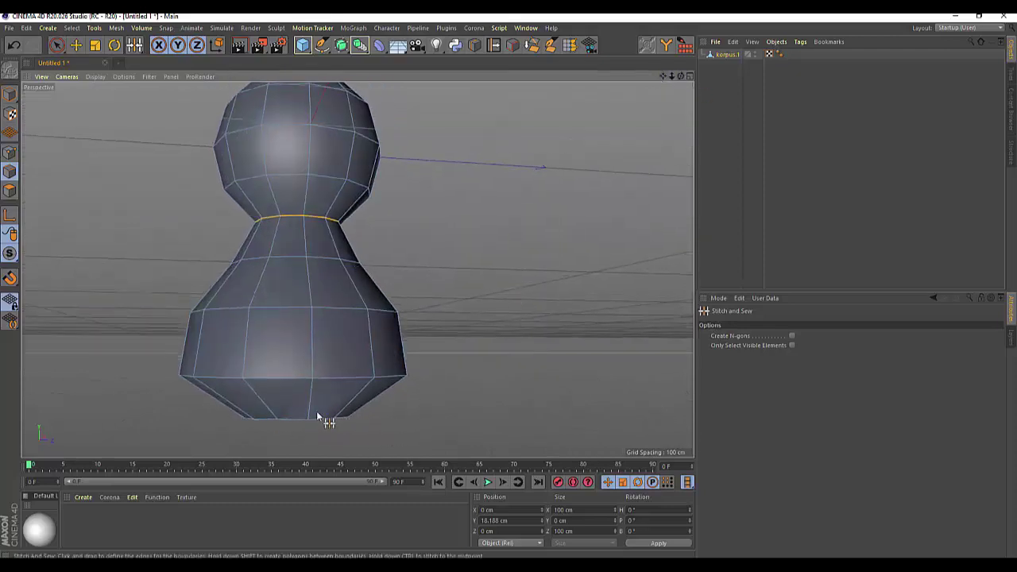
{"action": "left_click", "coordinate": [689, 77]}
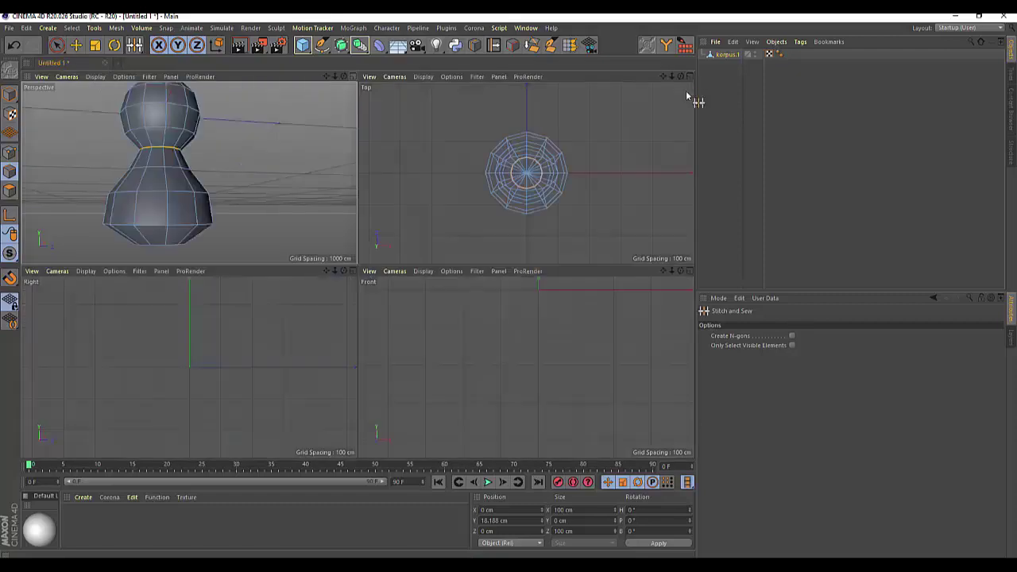
{"action": "left_click", "coordinate": [690, 272]}
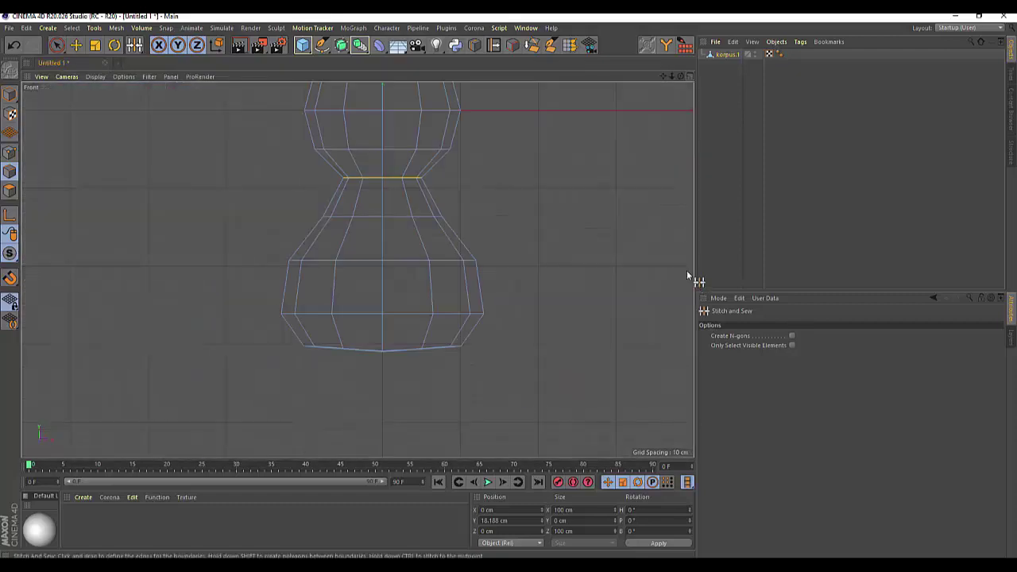
{"action": "left_click", "coordinate": [688, 76]}
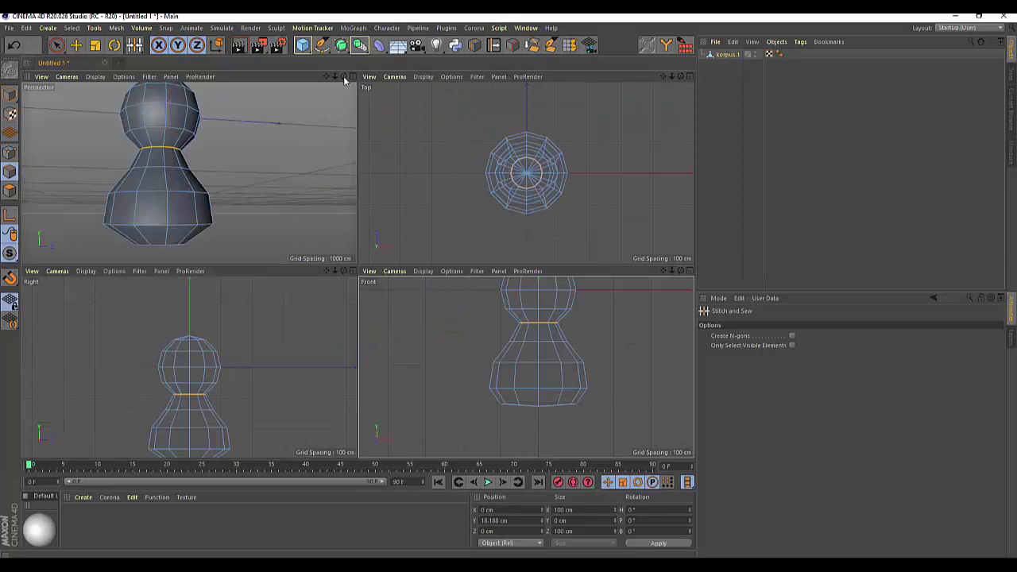
{"action": "left_click_drag", "start_coordinate": [334, 92], "coordinate": [189, 173], "text": "alt"}
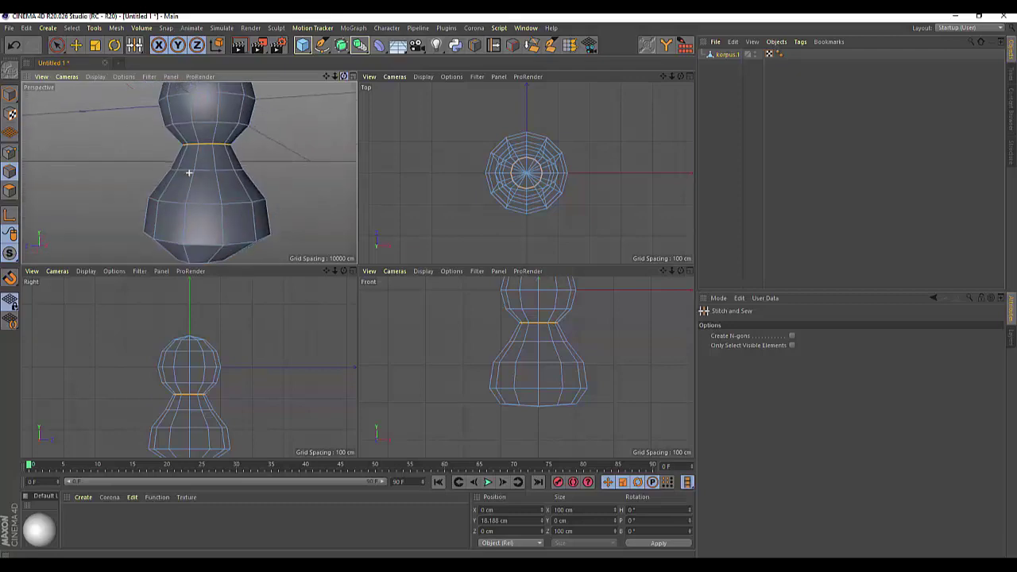
{"action": "left_click_drag", "start_coordinate": [343, 76], "coordinate": [344, 78]}
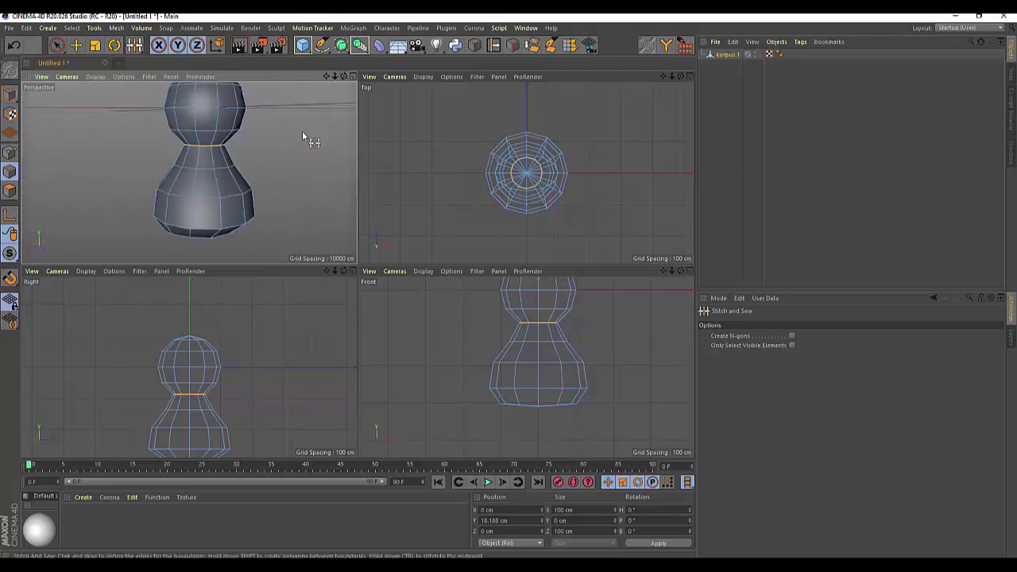
Undo a twisted extra stitch across the neck and switch to Live Selection
{"action": "left_click_drag", "start_coordinate": [302, 131], "coordinate": [292, 165]}
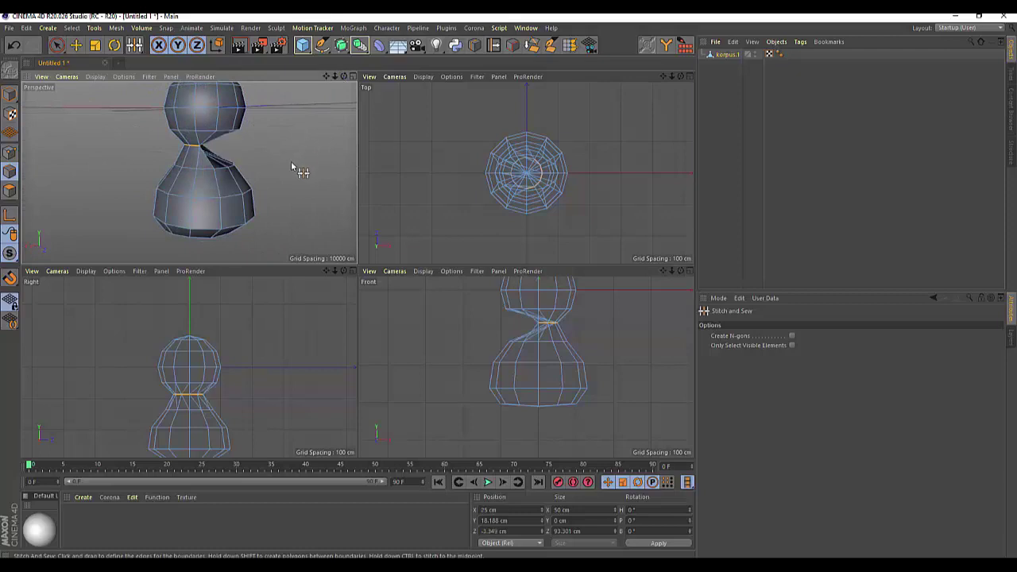
{"action": "key", "text": "ctrl+z"}
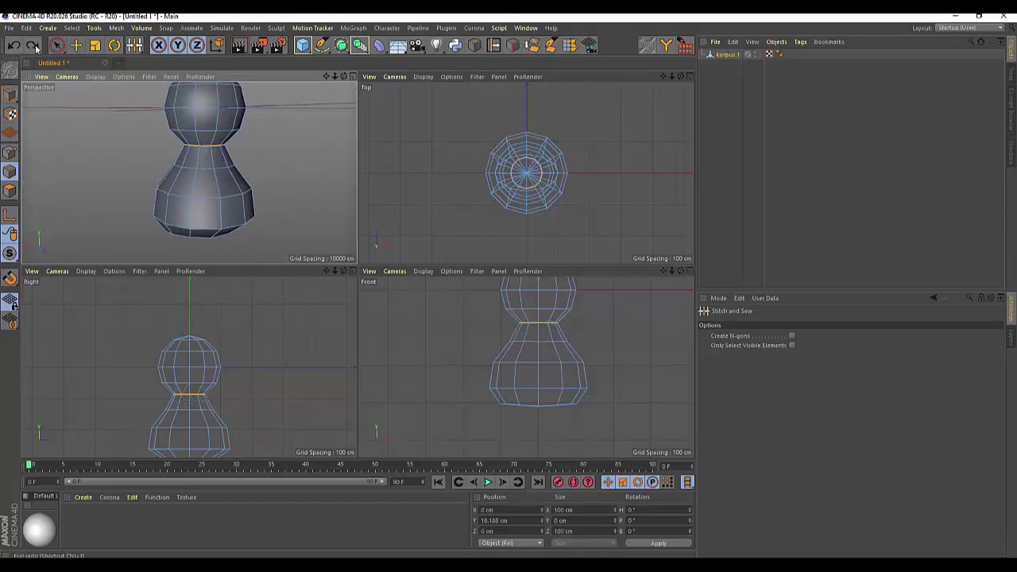
{"action": "left_click", "coordinate": [56, 44]}
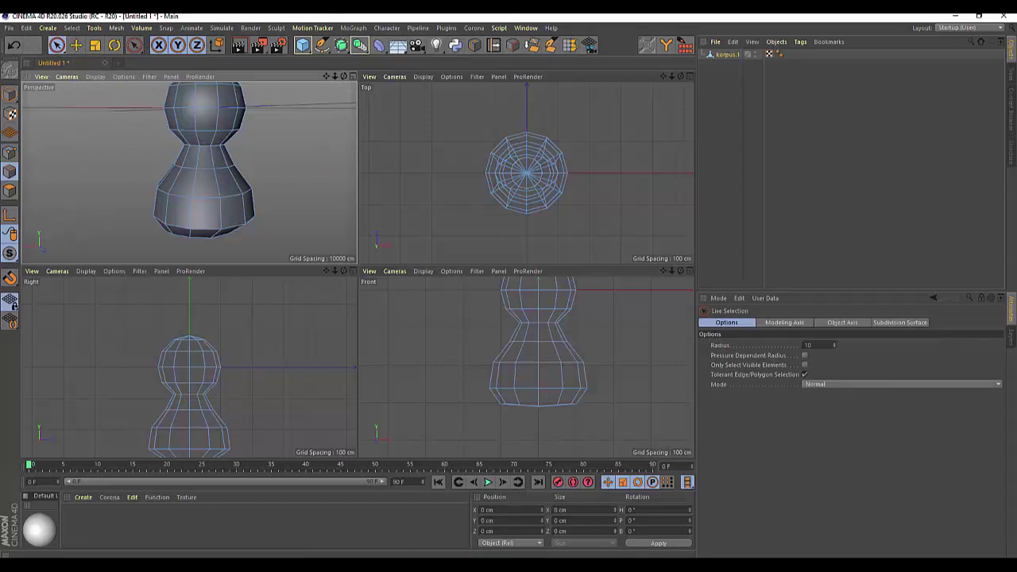
In a maximized Right view, select matching lower-body side polygons, then maximize the Perspective view
{"action": "middle_click", "coordinate": [264, 311]}
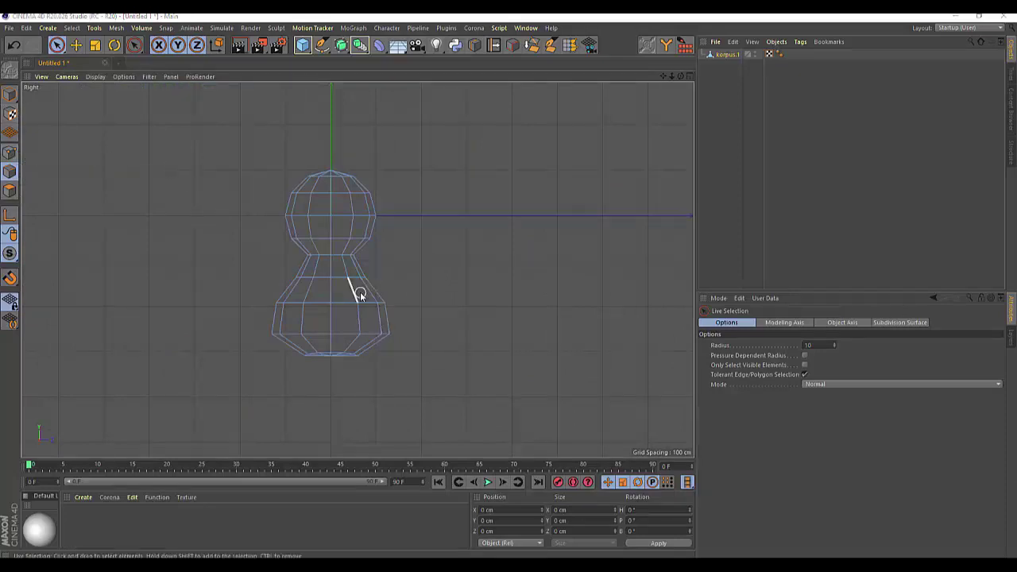
{"action": "left_click", "coordinate": [9, 191]}
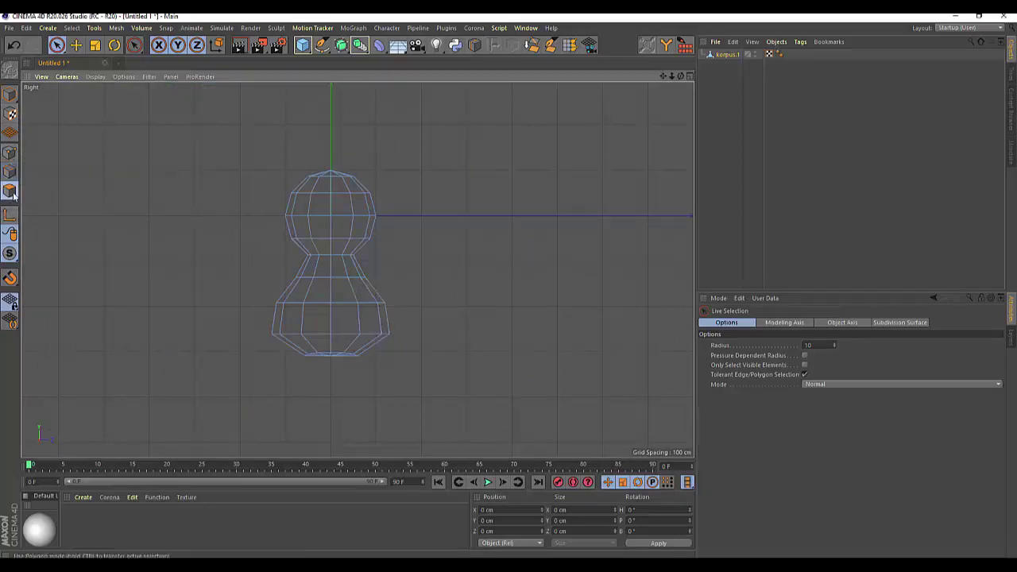
{"action": "left_click", "coordinate": [360, 292]}
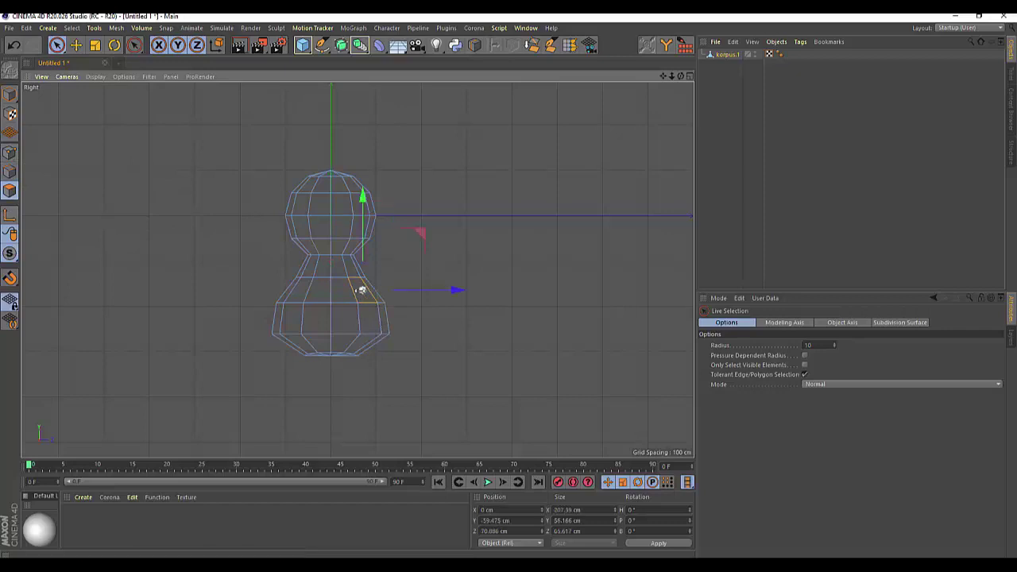
{"action": "double_click", "coordinate": [298, 301]}
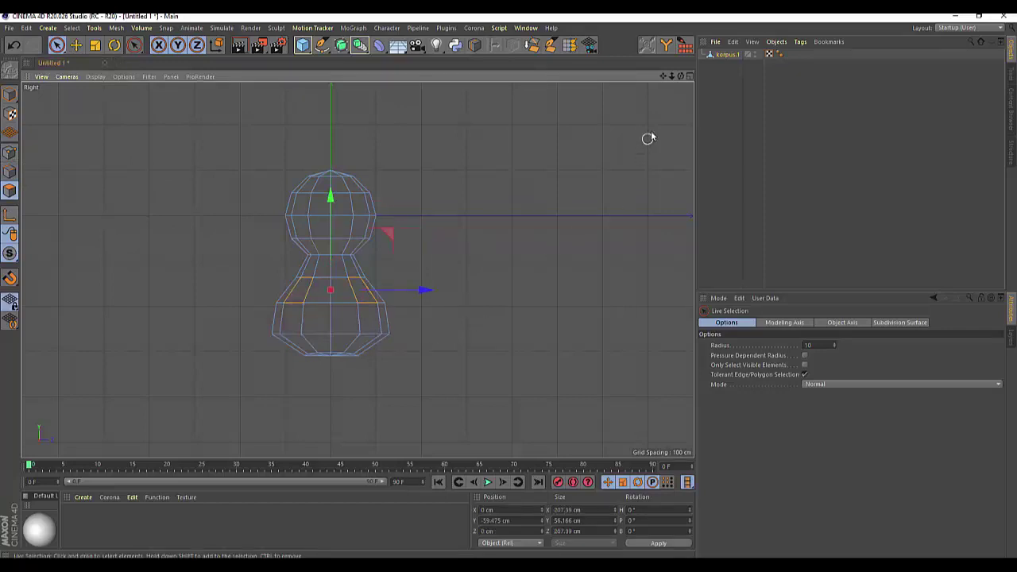
{"action": "left_click", "coordinate": [690, 76]}
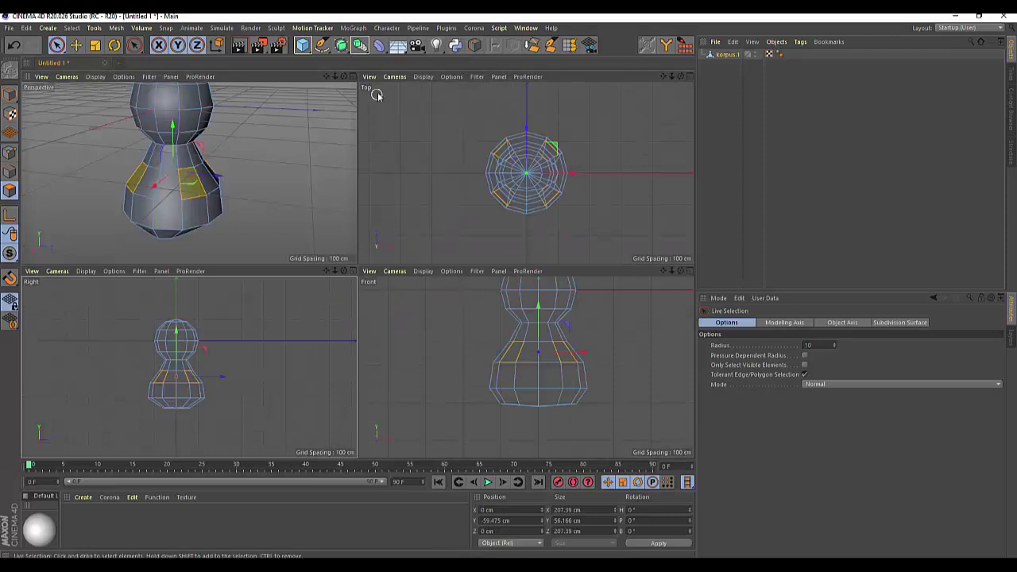
{"action": "left_click", "coordinate": [355, 80]}
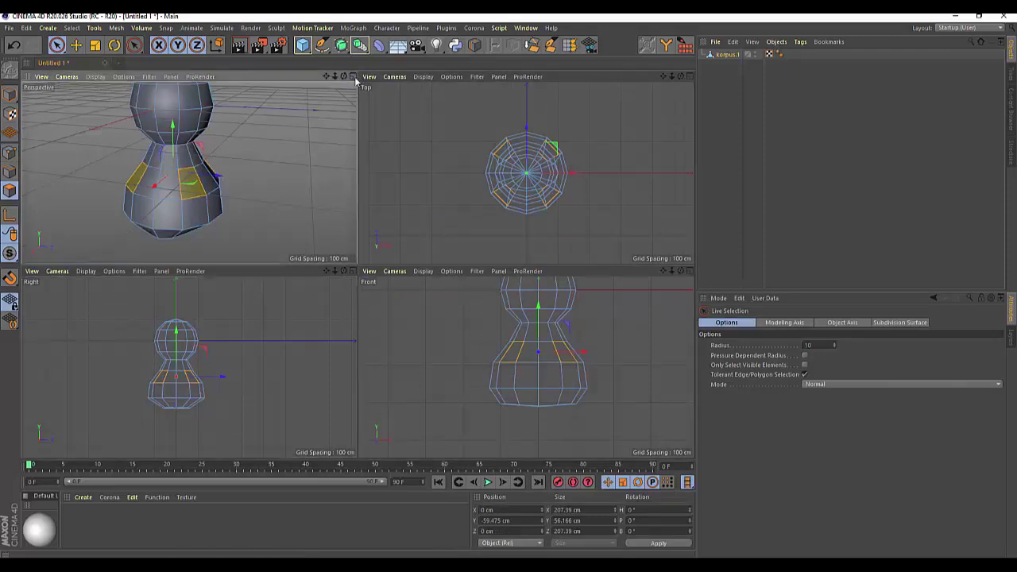
{"action": "left_click", "coordinate": [354, 77]}
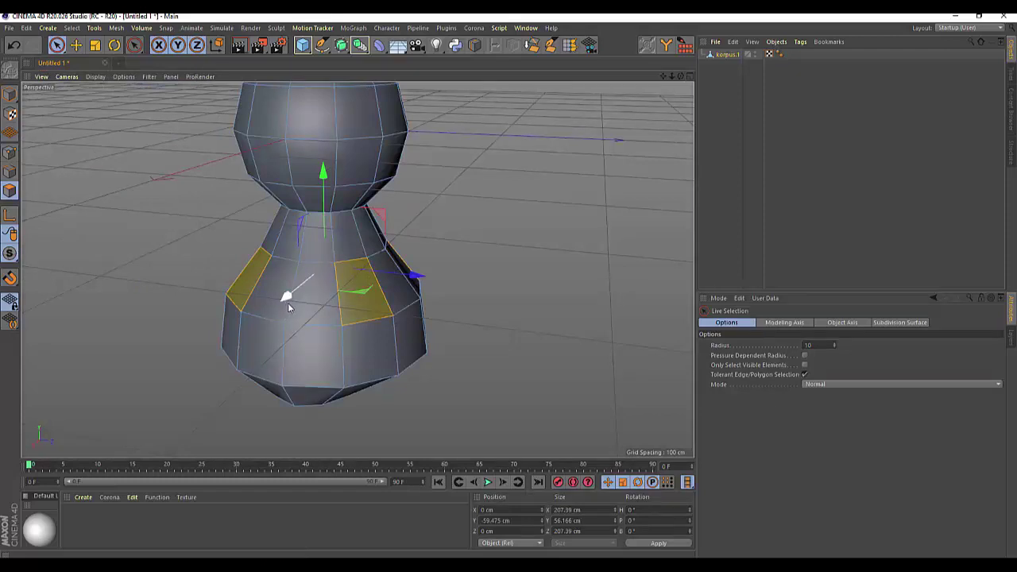
Extrude the selected side polygons outward about 15 cm
{"action": "key", "text": "d"}
{"action": "left_click_drag", "start_coordinate": [291, 302], "coordinate": [278, 305]}
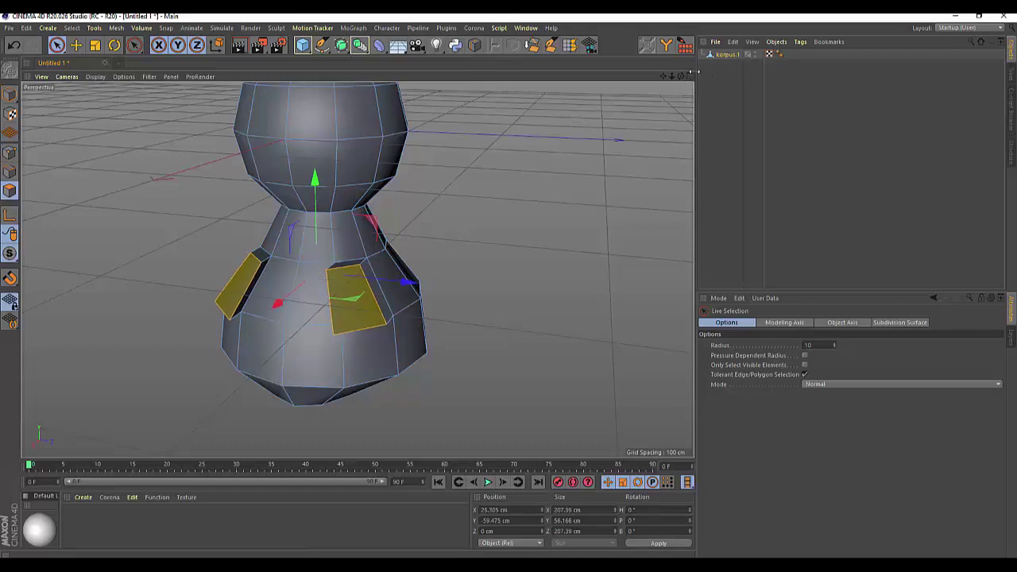
{"action": "mouse_move", "coordinate": [680, 75]}
{"action": "left_mouse_down"}
{"action": "mouse_move", "coordinate": [359, 269]}
{"action": "mouse_move", "coordinate": [315, 277]}
{"action": "left_mouse_up"}
Select the left and right lower-body side polygons, visible elements only, and push them outward along X
{"action": "left_click", "coordinate": [388, 326]}
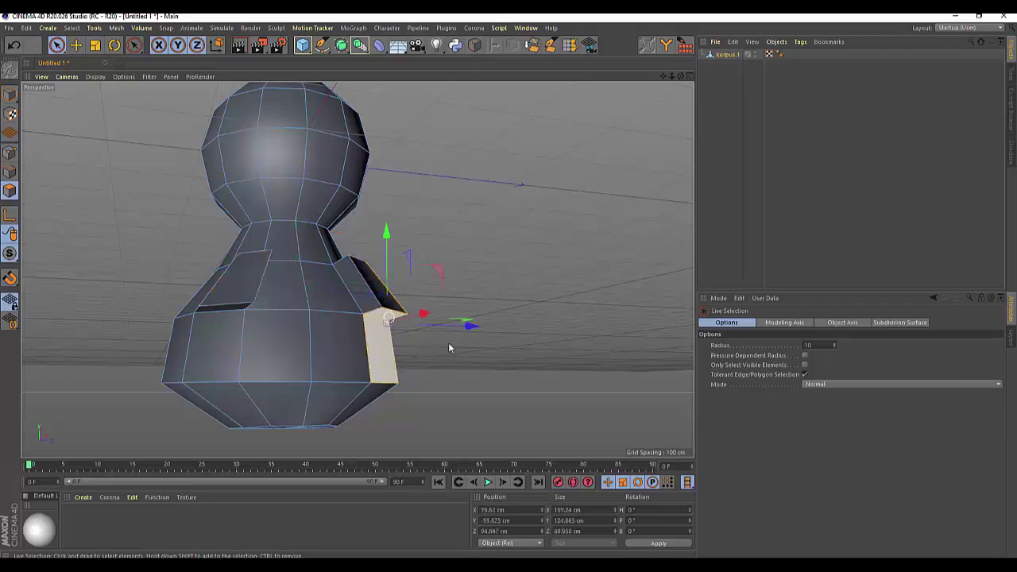
{"action": "left_click", "coordinate": [805, 364]}
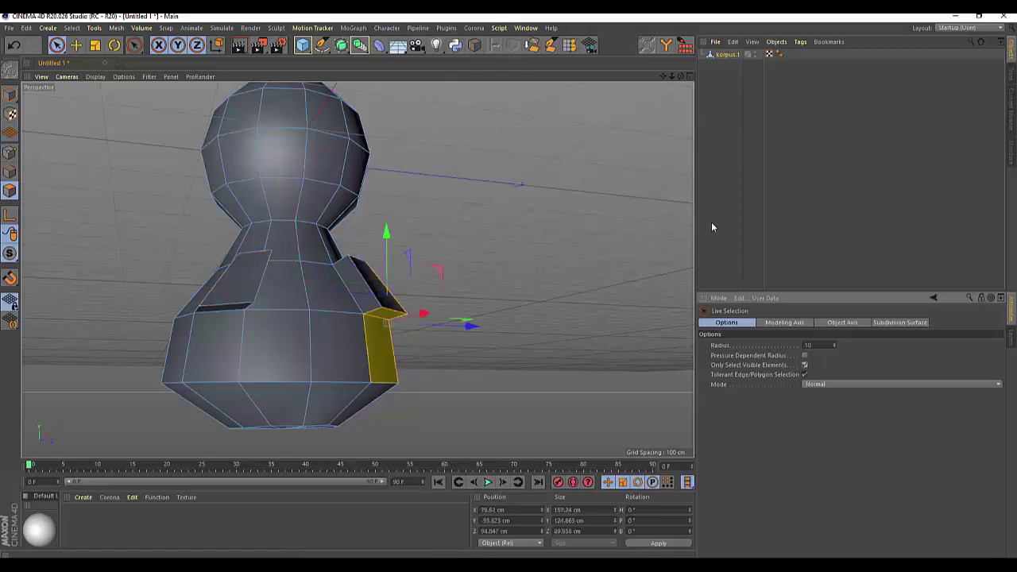
{"action": "mouse_move", "coordinate": [681, 75]}
{"action": "left_mouse_down"}
{"action": "mouse_move", "coordinate": [358, 270]}
{"action": "mouse_move", "coordinate": [579, 267]}
{"action": "left_mouse_up"}
{"action": "mouse_move", "coordinate": [537, 399]}
{"action": "left_mouse_down", "text": "alt"}
{"action": "mouse_move", "coordinate": [501, 438]}
{"action": "mouse_move", "coordinate": [501, 357]}
{"action": "left_mouse_up", "text": "alt"}
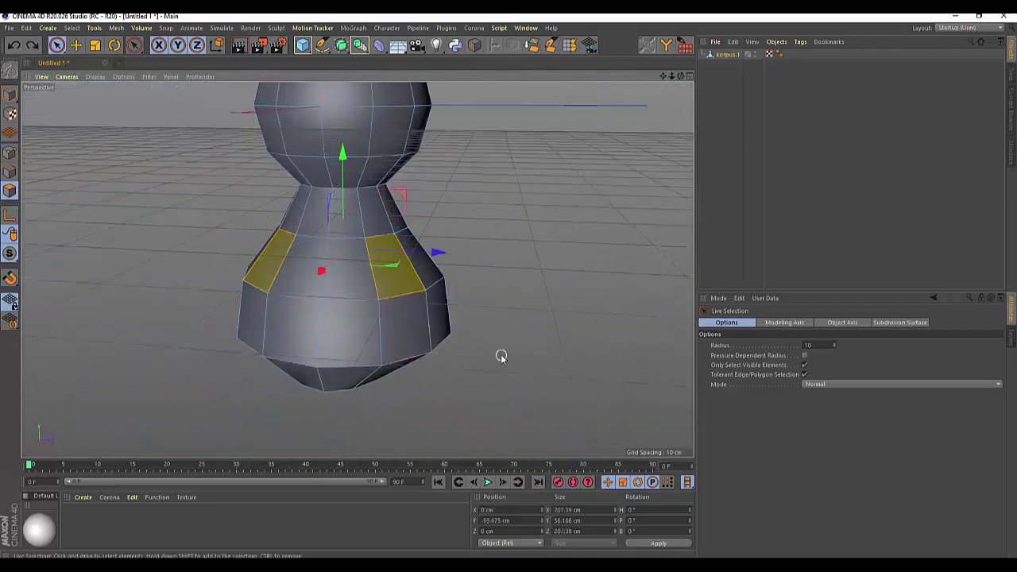
{"action": "key", "text": "ctrl+z"}
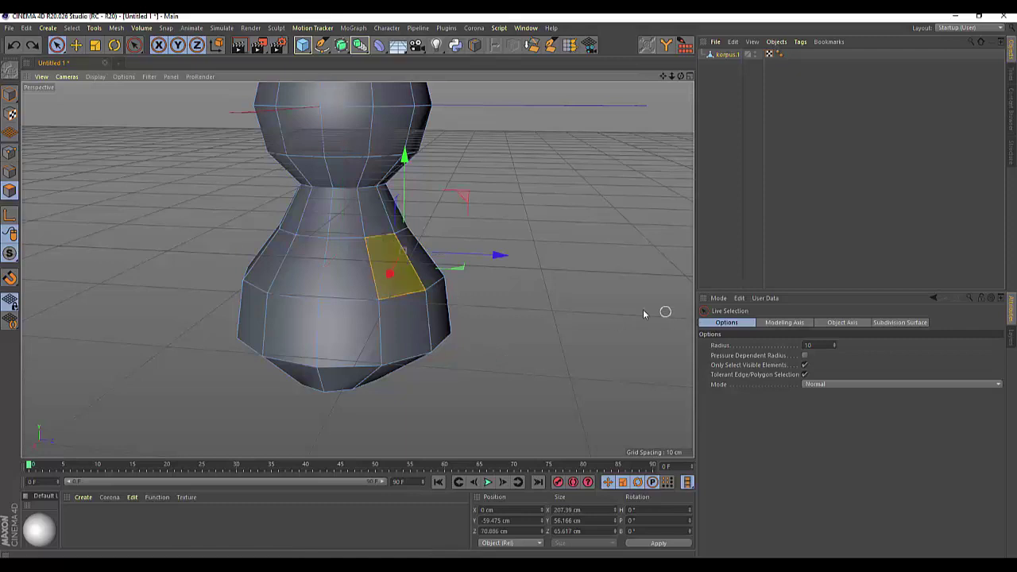
{"action": "key", "text": "ctrl+z"}
{"action": "left_click", "coordinate": [395, 269]}
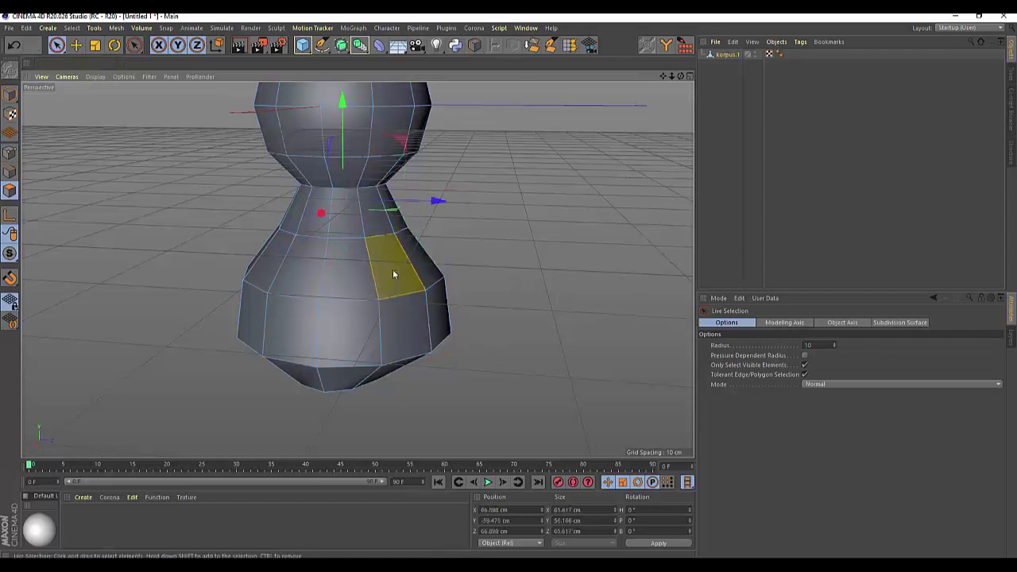
{"action": "left_click", "coordinate": [267, 270], "text": "shift"}
{"action": "mouse_move", "coordinate": [688, 112]}
{"action": "left_mouse_down", "text": "alt"}
{"action": "mouse_move", "coordinate": [358, 270]}
{"action": "mouse_move", "coordinate": [677, 80]}
{"action": "left_mouse_up", "text": "alt"}
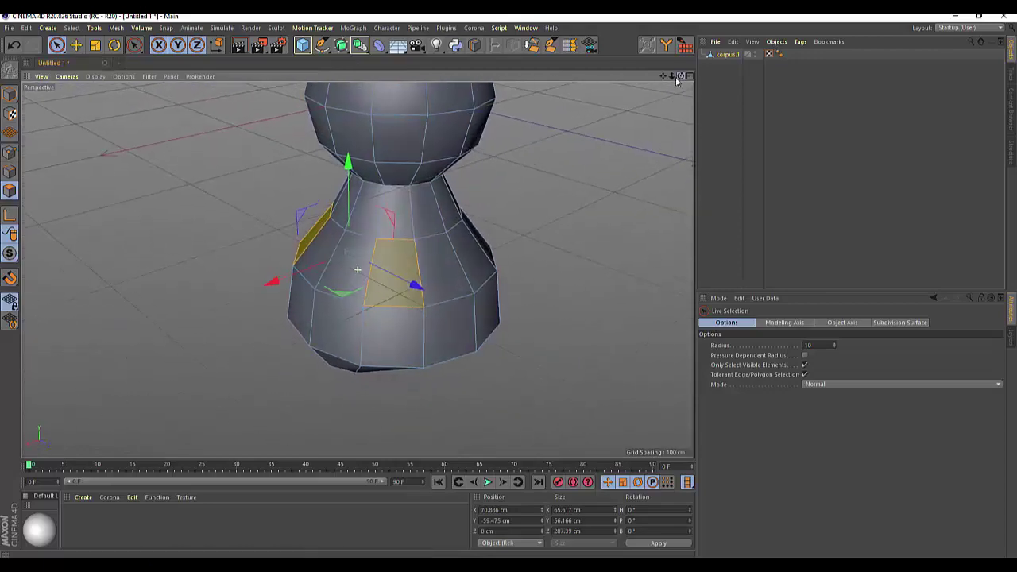
{"action": "left_click_drag", "start_coordinate": [272, 283], "coordinate": [254, 297]}
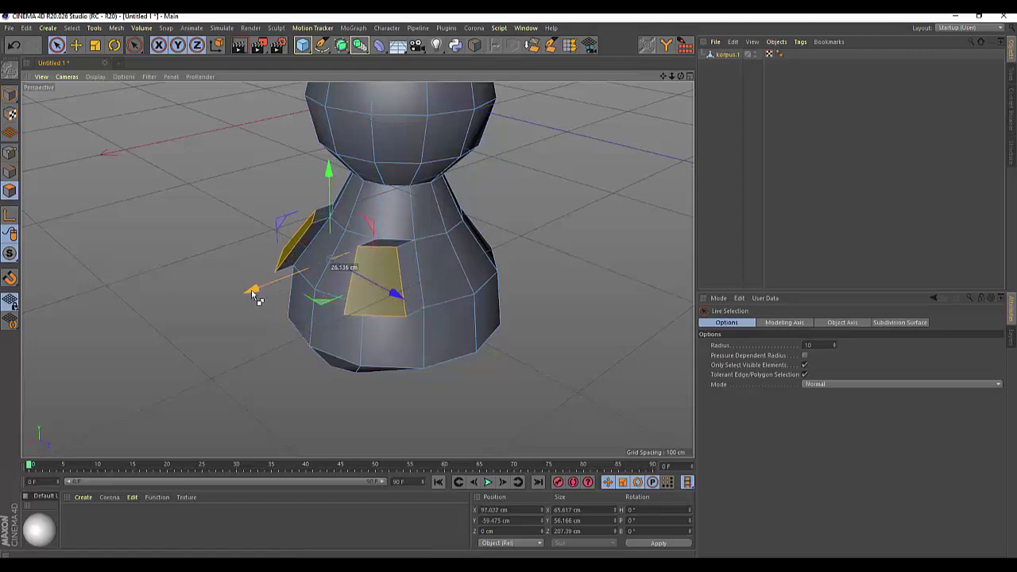
Select the long left polygon and the small flap end polygon and slide them 16 cm along X
{"action": "mouse_move", "coordinate": [680, 75]}
{"action": "left_mouse_down"}
{"action": "mouse_move", "coordinate": [358, 270]}
{"action": "mouse_move", "coordinate": [438, 253]}
{"action": "left_mouse_up"}
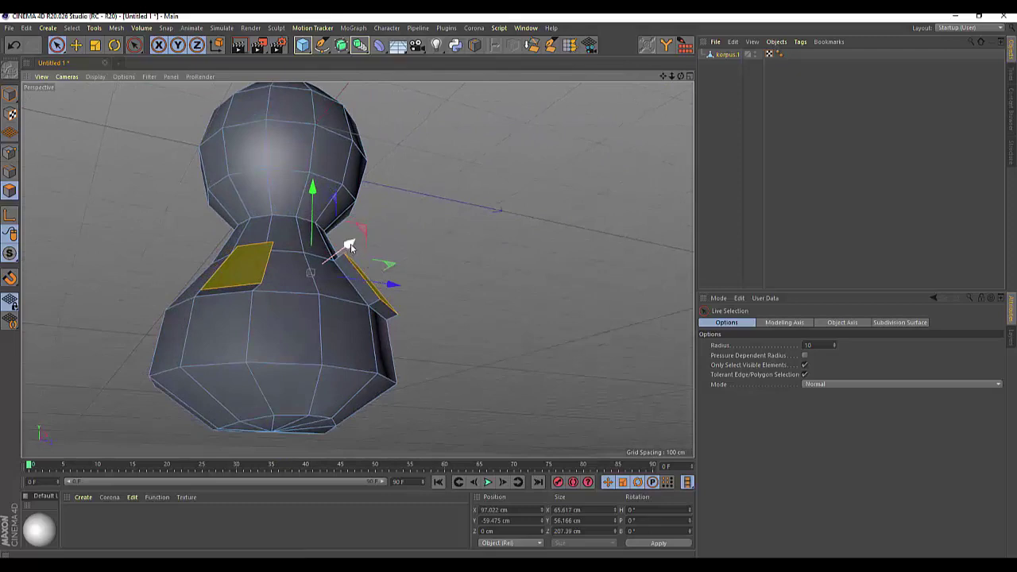
{"action": "left_click", "coordinate": [390, 308]}
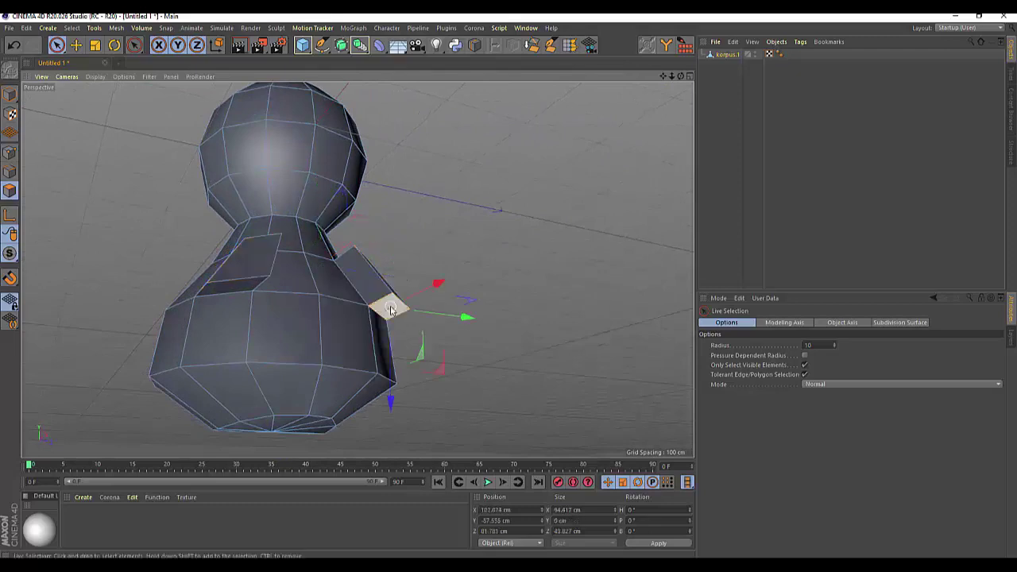
{"action": "left_click", "coordinate": [239, 288]}
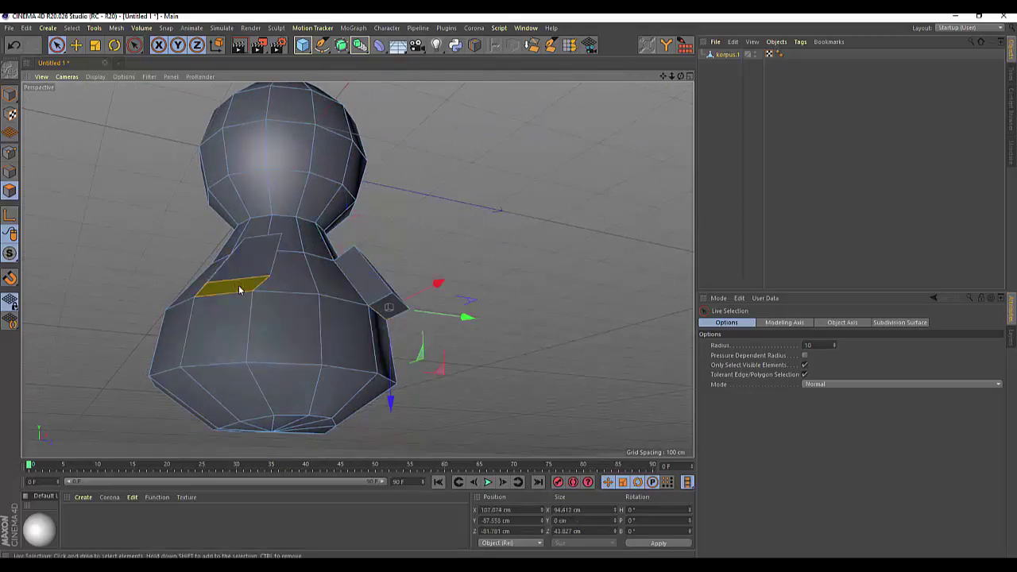
{"action": "left_click", "coordinate": [389, 309], "text": "shift"}
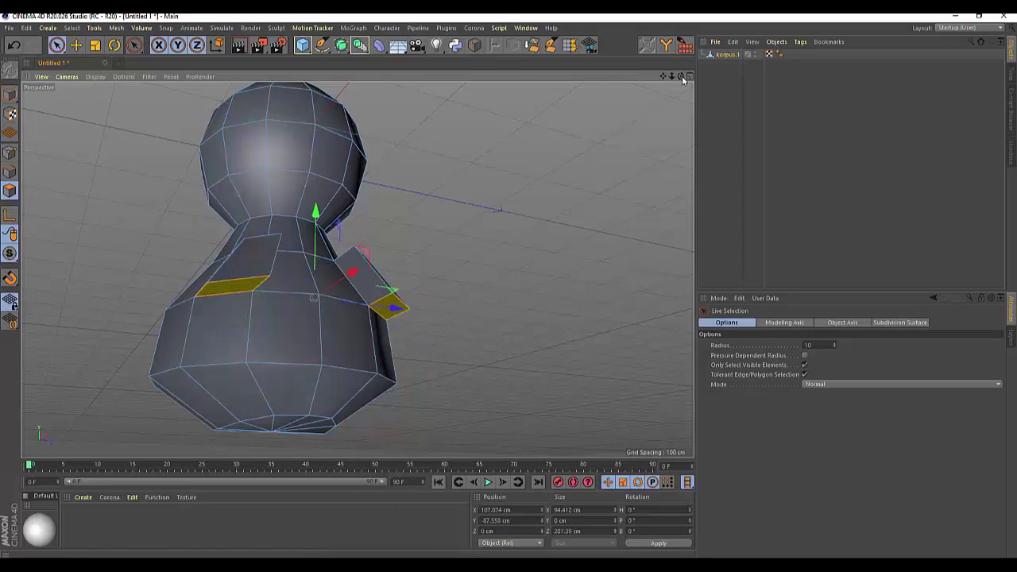
{"action": "mouse_move", "coordinate": [682, 79]}
{"action": "left_mouse_down"}
{"action": "mouse_move", "coordinate": [329, 213]}
{"action": "mouse_move", "coordinate": [326, 268]}
{"action": "left_mouse_up"}
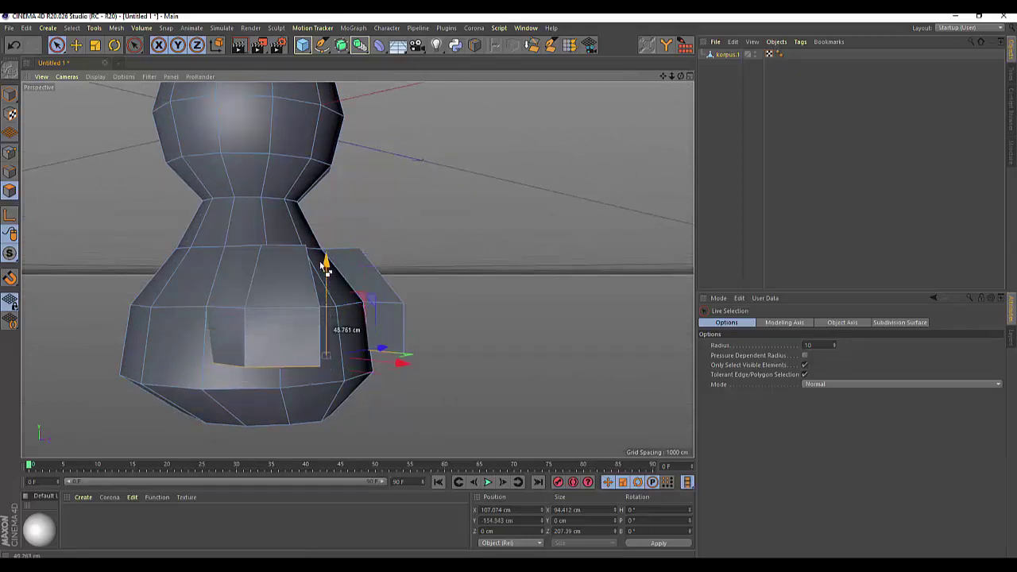
{"action": "left_click_drag", "start_coordinate": [408, 366], "coordinate": [422, 366]}
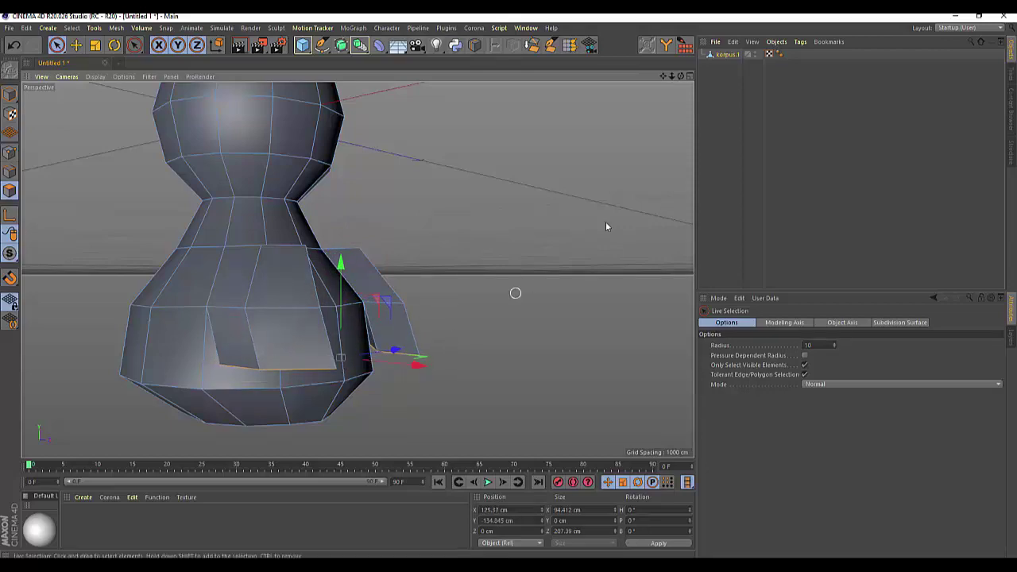
{"action": "left_click_drag", "start_coordinate": [681, 76], "coordinate": [358, 270]}
Select the shoulder edge loops and move them about 25 cm along X
{"action": "left_click", "coordinate": [10, 154]}
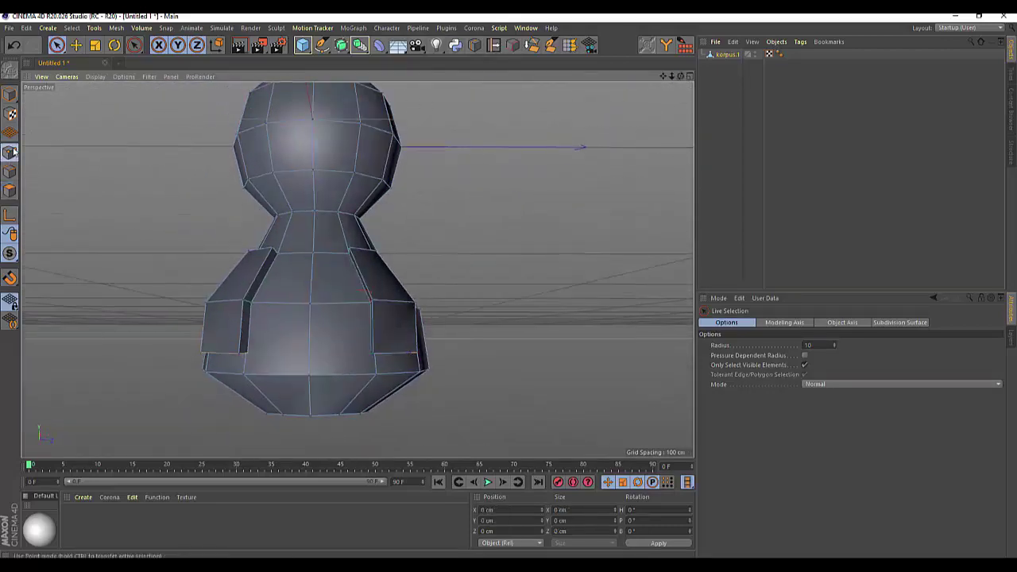
{"action": "double_click", "coordinate": [263, 272]}
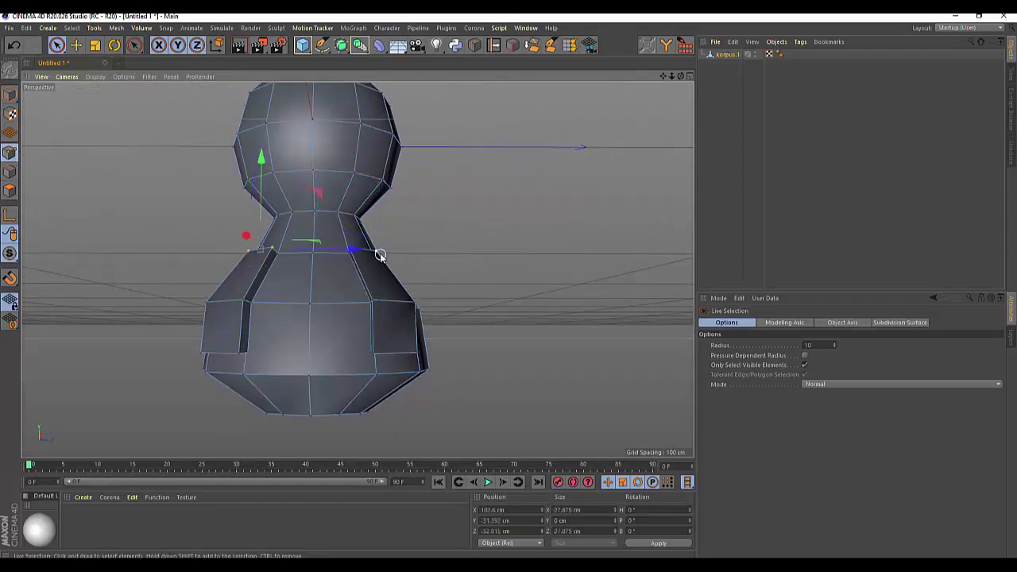
{"action": "double_click", "coordinate": [350, 252]}
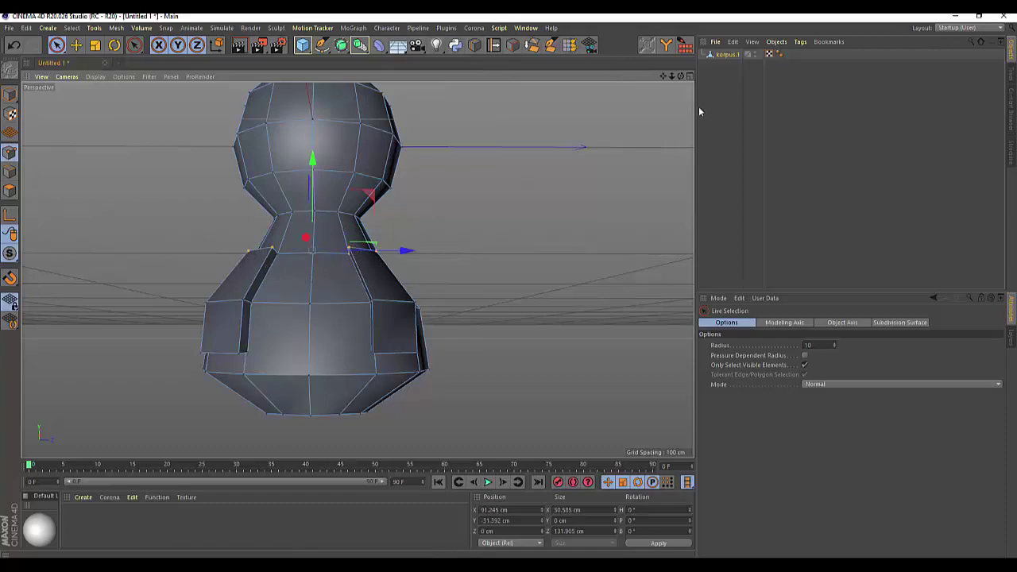
{"action": "left_click_drag", "start_coordinate": [679, 77], "coordinate": [496, 180]}
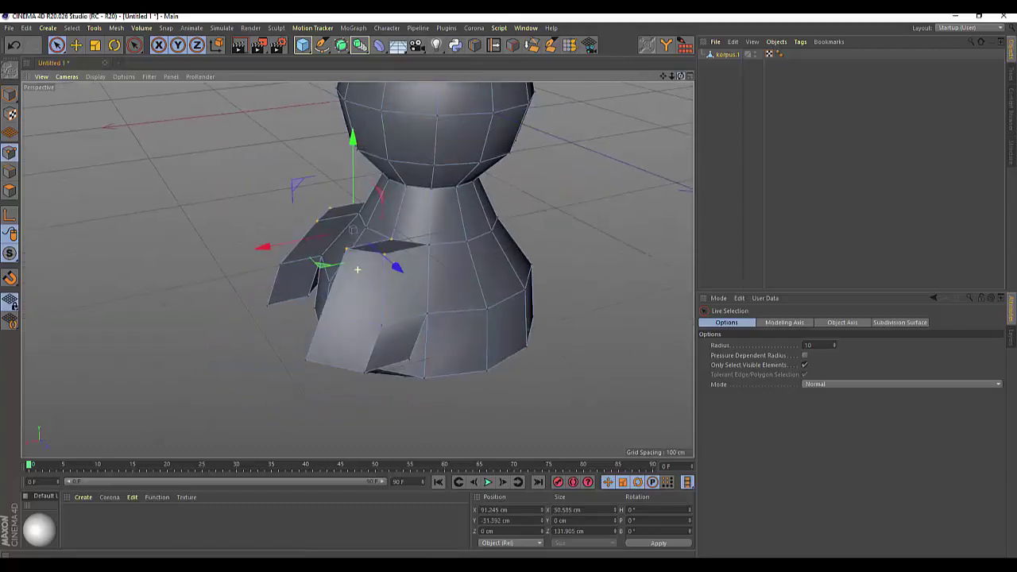
{"action": "left_click_drag", "start_coordinate": [273, 232], "coordinate": [279, 234]}
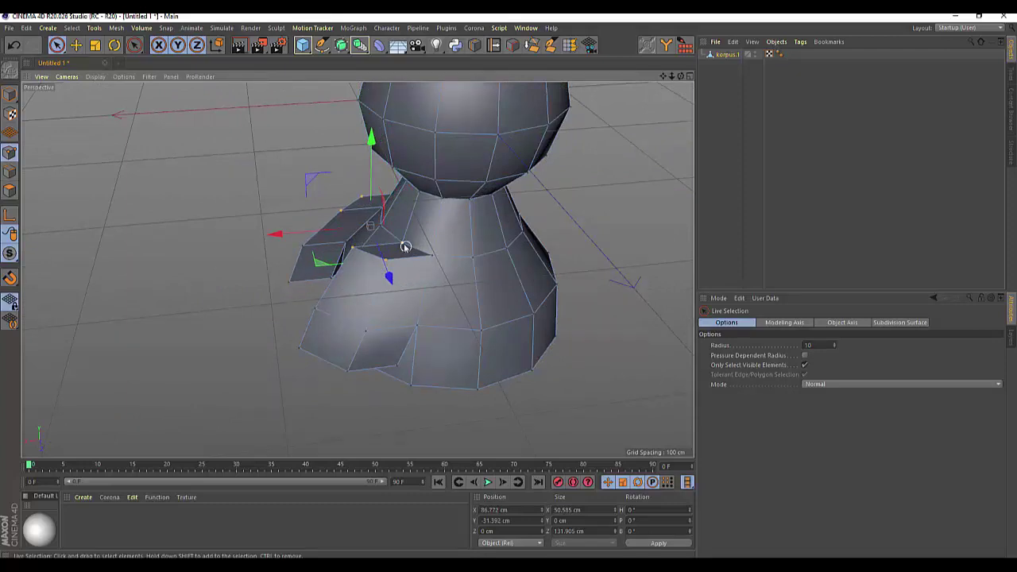
{"action": "left_click", "coordinate": [405, 248]}
{"action": "left_click_drag", "start_coordinate": [266, 236], "coordinate": [300, 232]}
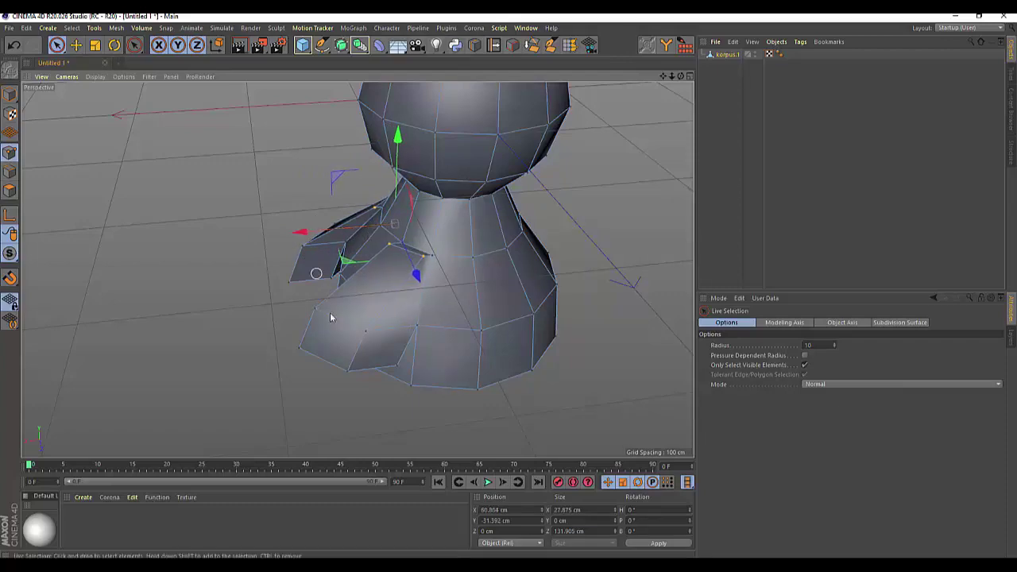
{"action": "left_click_drag", "start_coordinate": [644, 141], "coordinate": [356, 270], "text": "alt"}
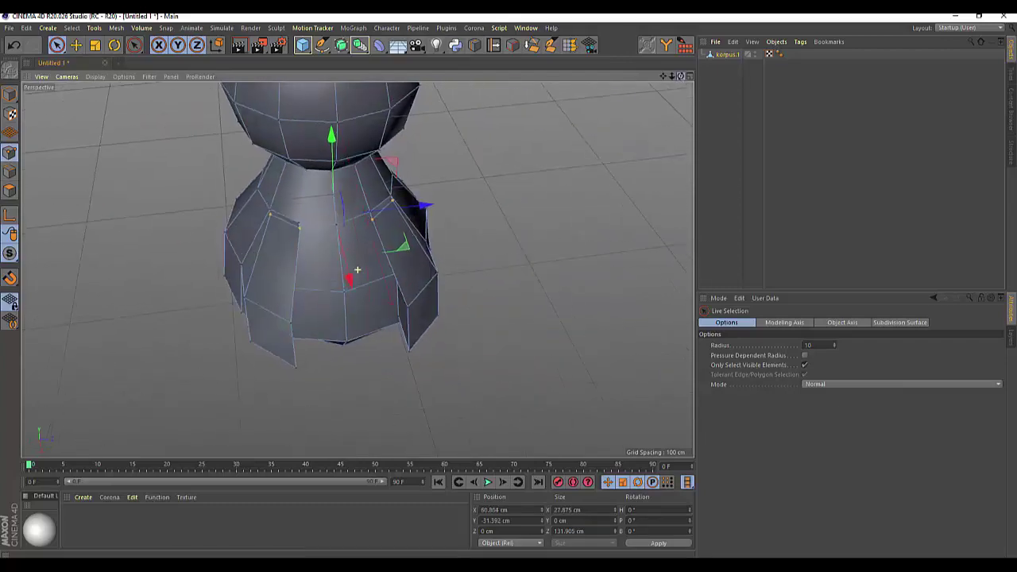
Scale the flap edges up to about 105%, then the left and right flap edges to 107.4%
{"action": "left_click", "coordinate": [95, 45]}
{"action": "left_click_drag", "start_coordinate": [481, 202], "coordinate": [509, 189]}
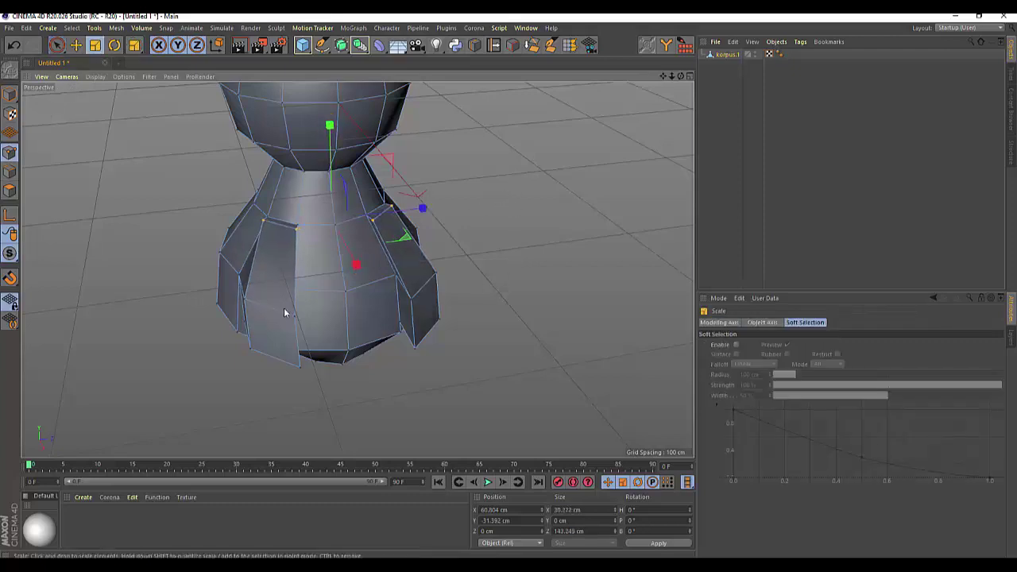
{"action": "left_click", "coordinate": [244, 301]}
{"action": "left_click", "coordinate": [441, 274]}
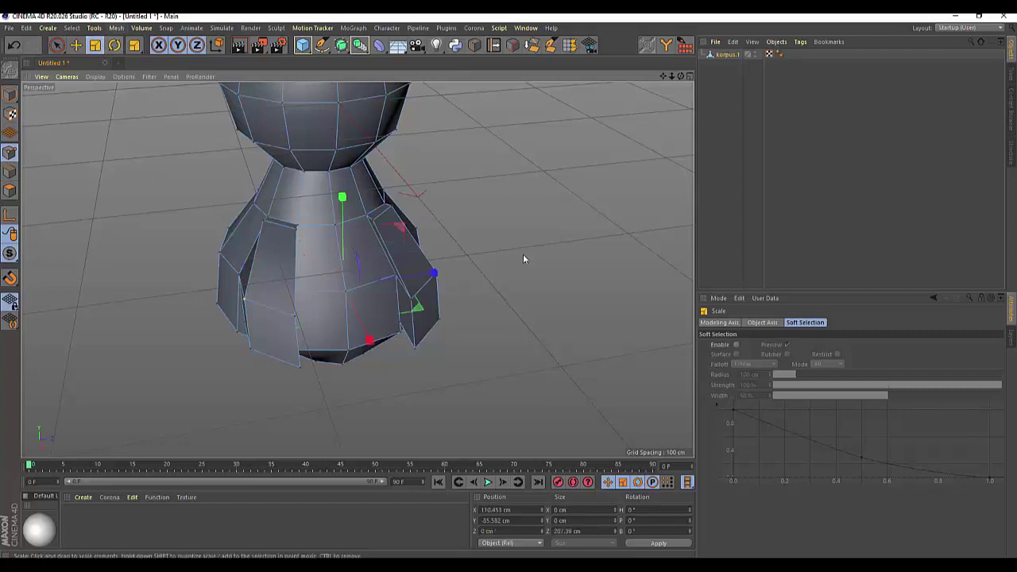
{"action": "left_click_drag", "start_coordinate": [523, 253], "coordinate": [539, 235]}
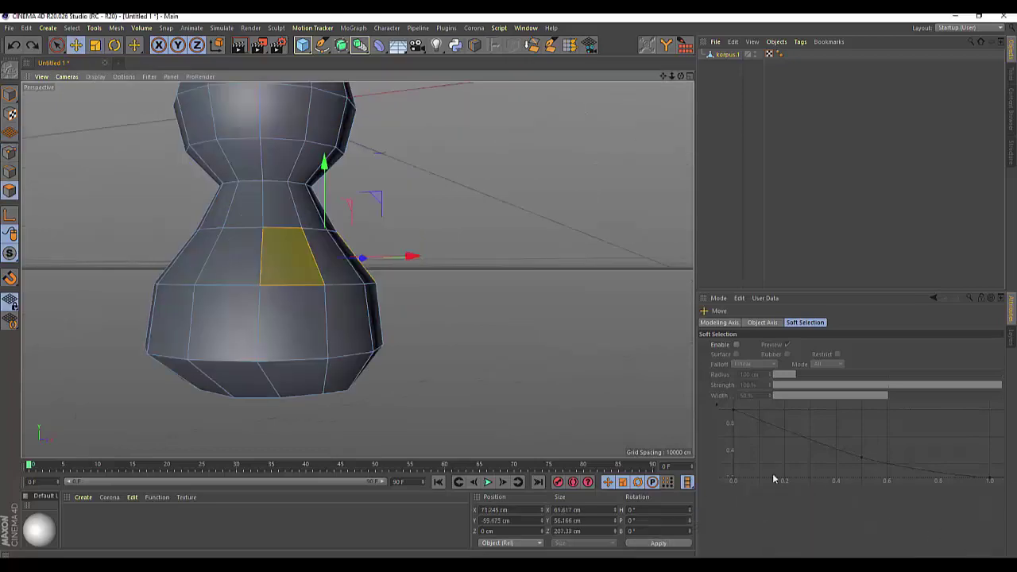
Move the side polygon about 30 cm outward and raise it about 18 cm
{"action": "left_click_drag", "start_coordinate": [680, 76], "coordinate": [680, 76]}
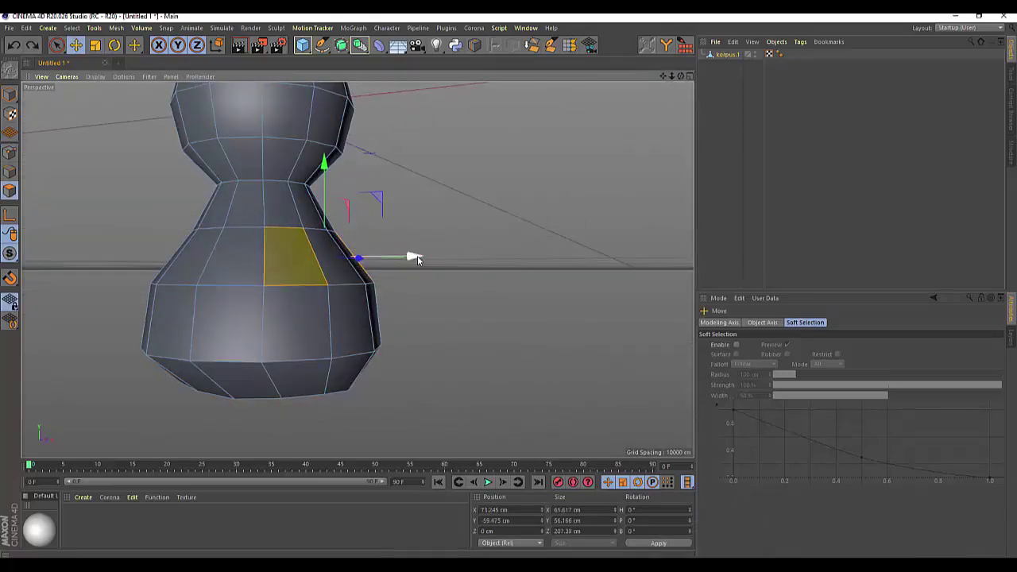
{"action": "left_click_drag", "start_coordinate": [413, 257], "coordinate": [448, 264]}
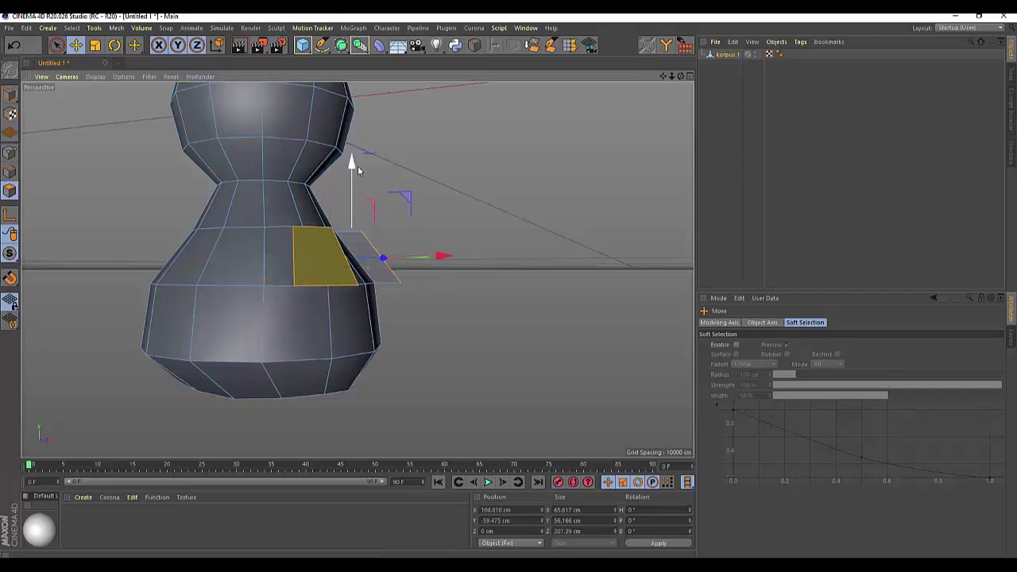
{"action": "left_click_drag", "start_coordinate": [356, 169], "coordinate": [350, 151]}
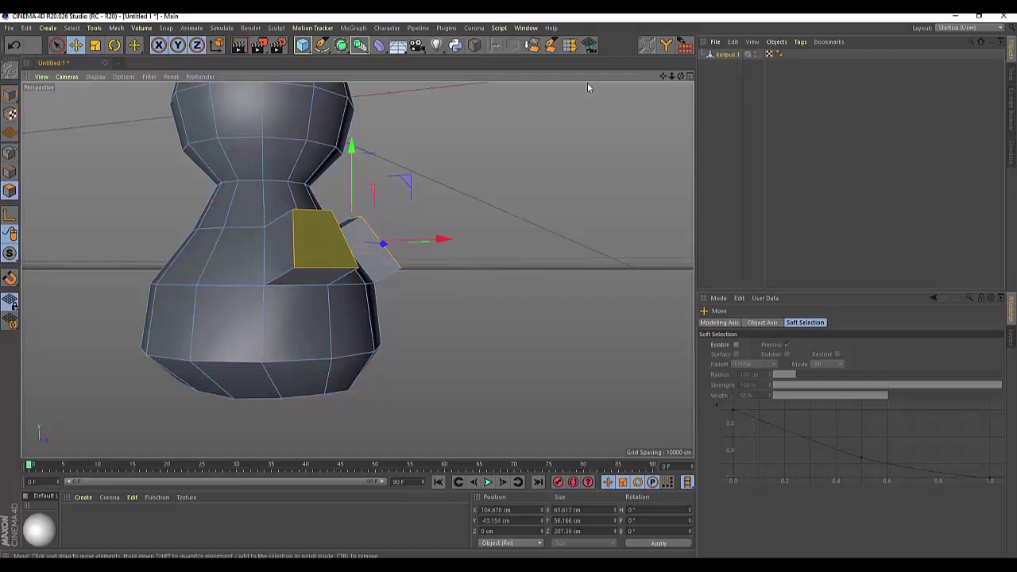
{"action": "left_click_drag", "start_coordinate": [588, 85], "coordinate": [357, 269], "text": "alt"}
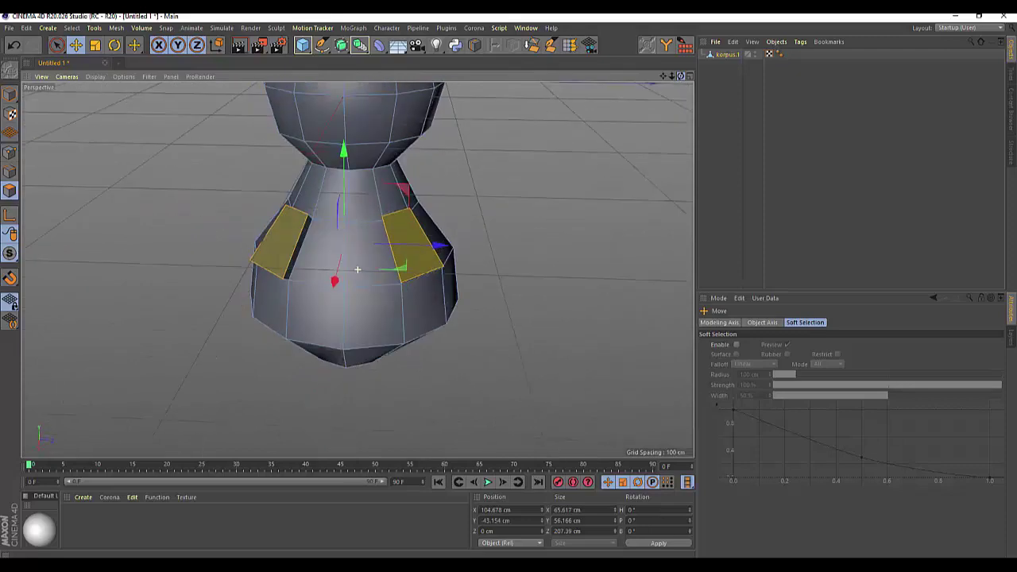
Scale the two side polygons up to about 110% and again about 108%, then return to Live Selection
{"action": "left_click", "coordinate": [95, 46]}
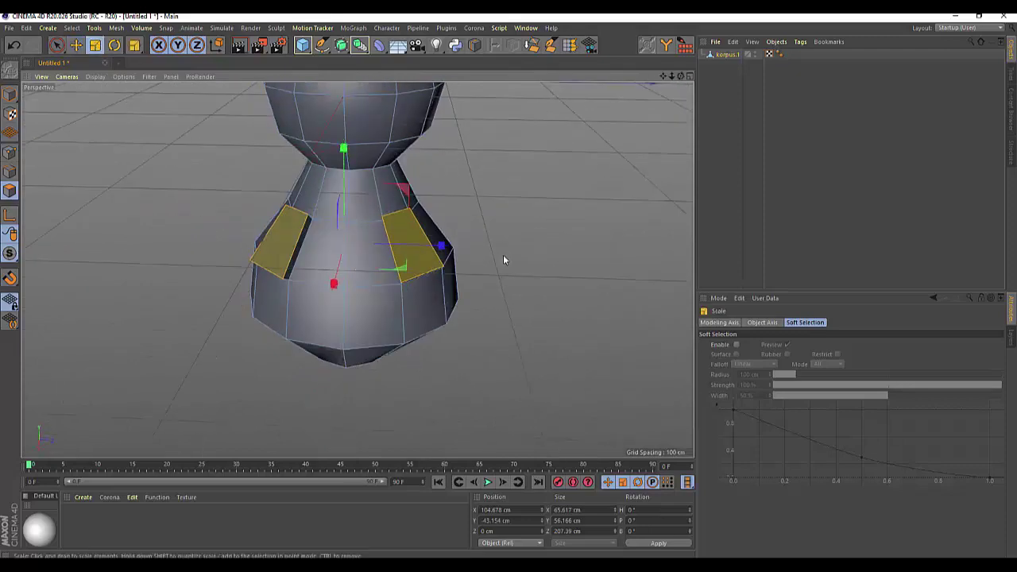
{"action": "left_click_drag", "start_coordinate": [443, 245], "coordinate": [454, 246]}
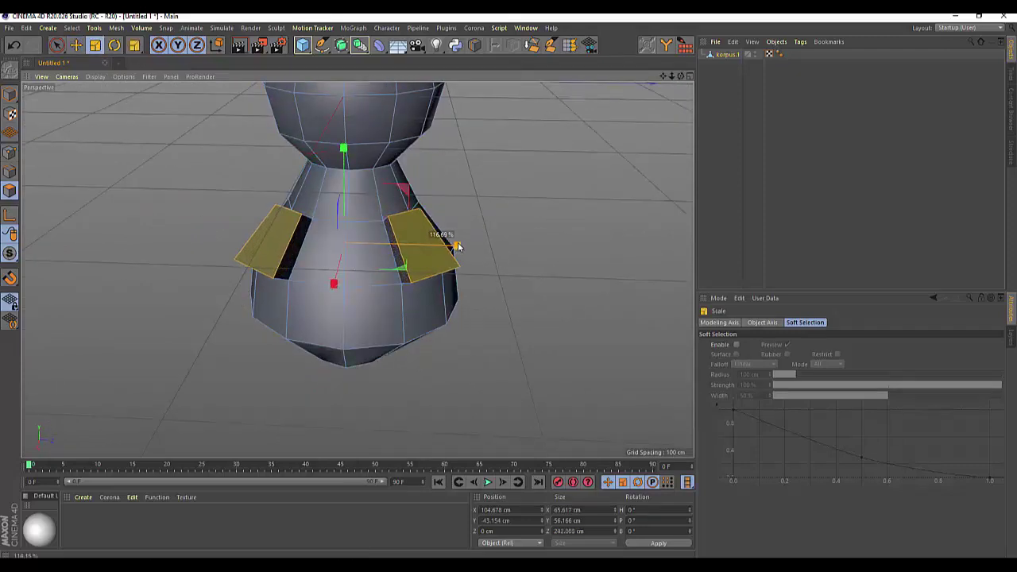
{"action": "left_click_drag", "start_coordinate": [682, 78], "coordinate": [258, 332]}
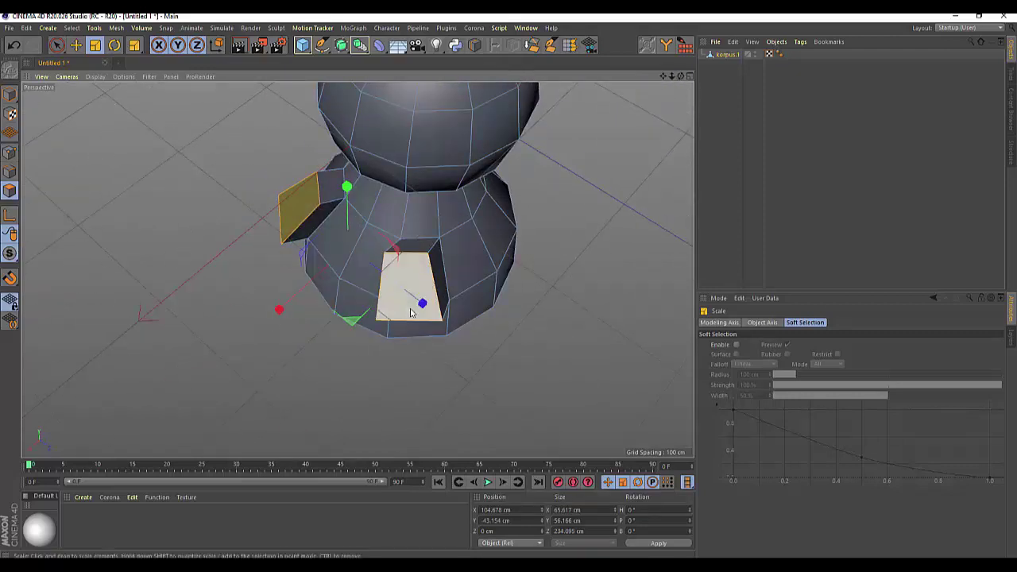
{"action": "mouse_move", "coordinate": [422, 303]}
{"action": "left_mouse_down"}
{"action": "mouse_move", "coordinate": [436, 310]}
{"action": "mouse_move", "coordinate": [432, 303]}
{"action": "left_mouse_up"}
{"action": "mouse_move", "coordinate": [681, 77]}
{"action": "left_mouse_down"}
{"action": "mouse_move", "coordinate": [358, 270]}
{"action": "mouse_move", "coordinate": [93, 102]}
{"action": "left_mouse_up"}
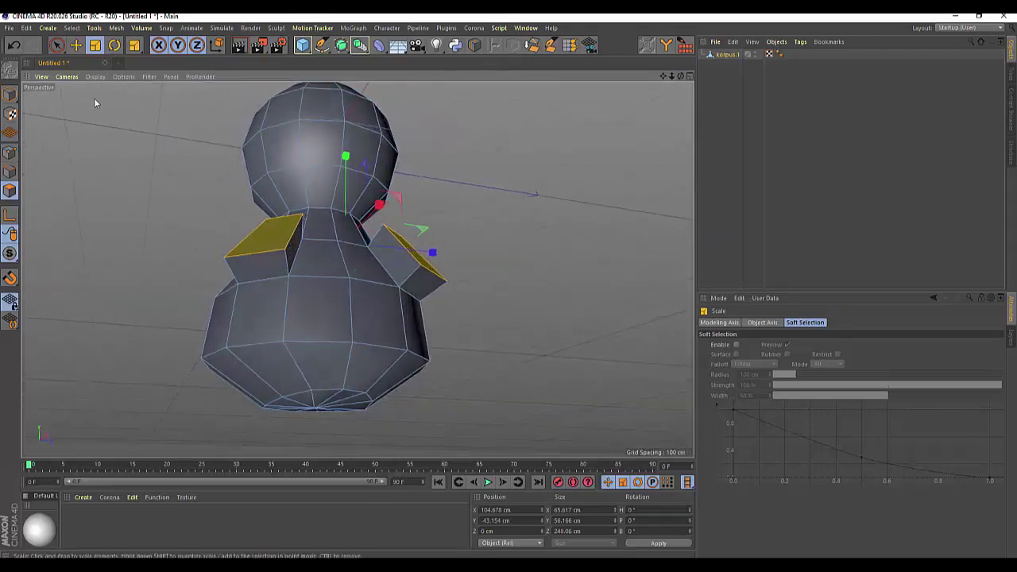
{"action": "left_click_drag", "start_coordinate": [61, 49], "coordinate": [76, 61]}
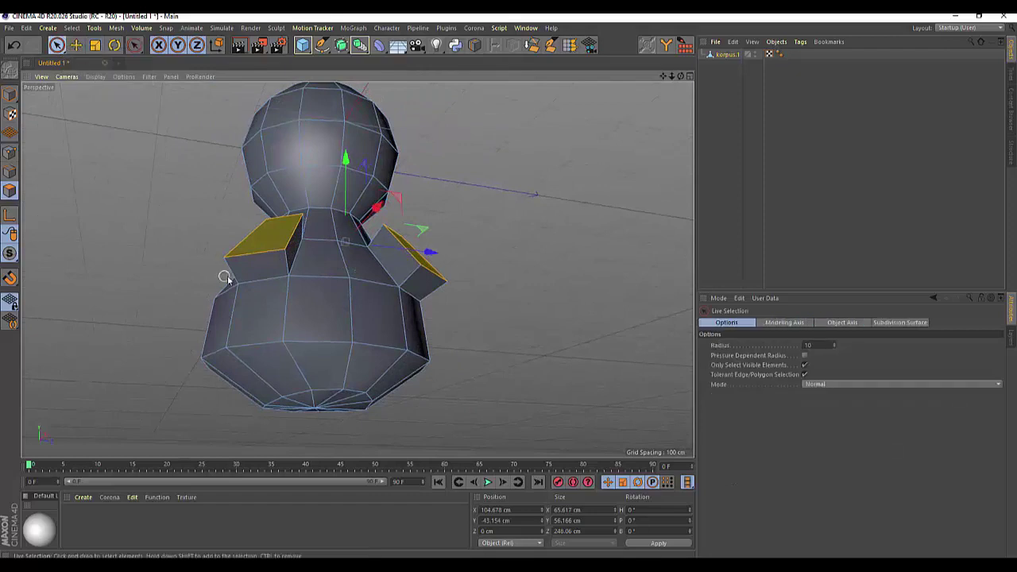
Select the extruded arm face and move it downward and outward along X
{"action": "left_click", "coordinate": [261, 265]}
{"action": "left_click", "coordinate": [423, 284], "text": "shift"}
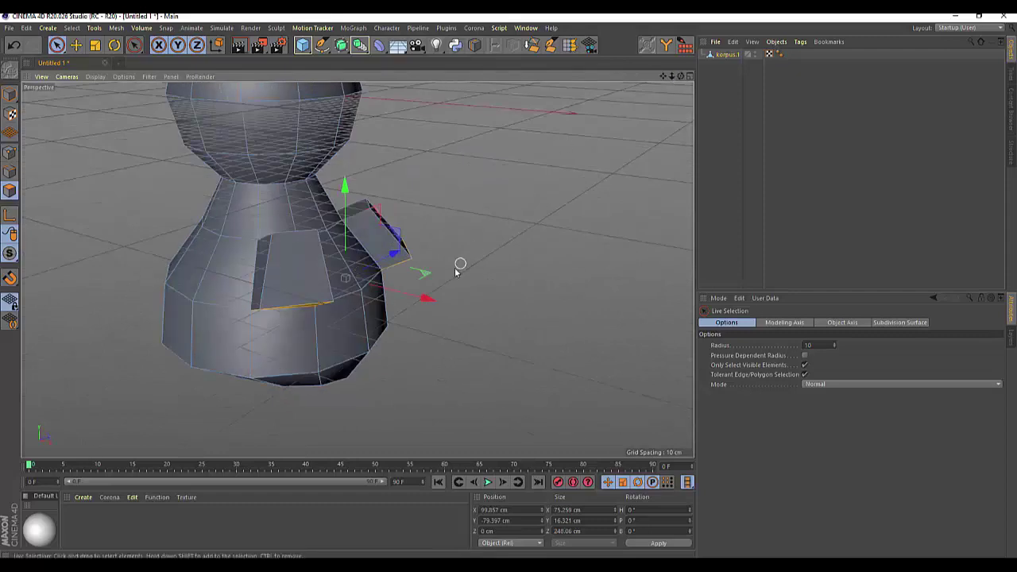
{"action": "left_click_drag", "start_coordinate": [351, 190], "coordinate": [352, 193]}
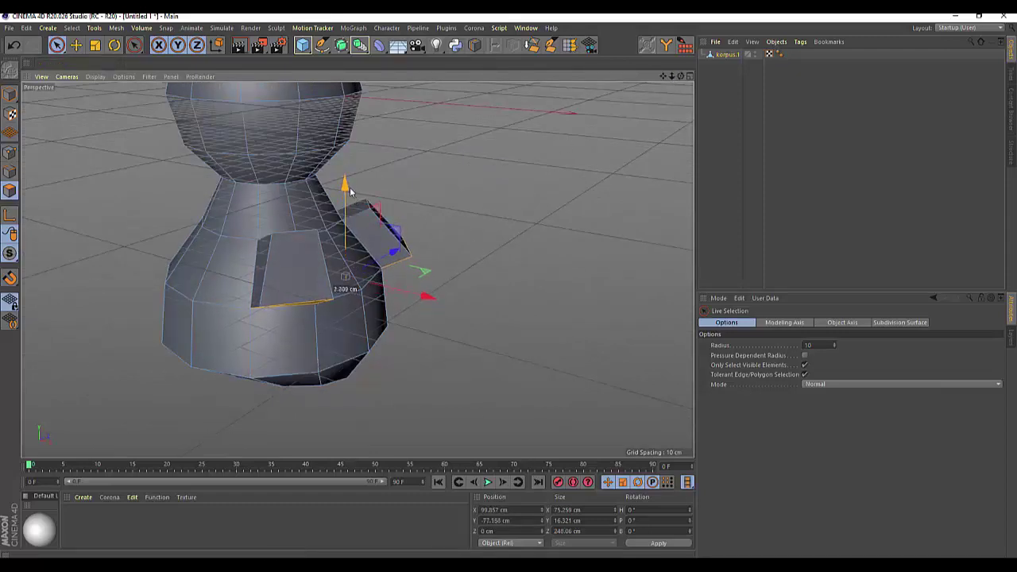
{"action": "left_click_drag", "start_coordinate": [344, 177], "coordinate": [359, 230]}
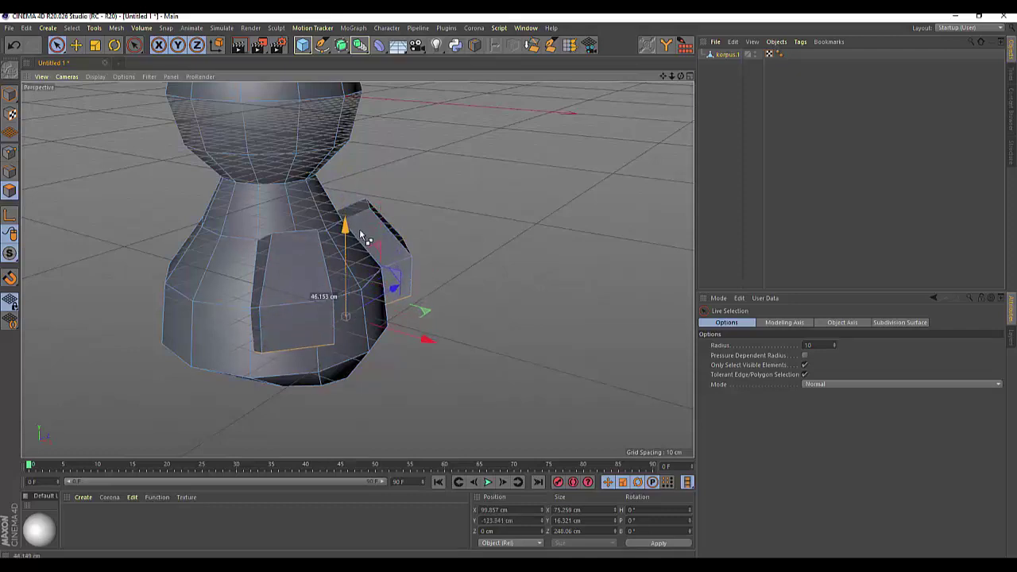
{"action": "left_click_drag", "start_coordinate": [425, 342], "coordinate": [440, 345]}
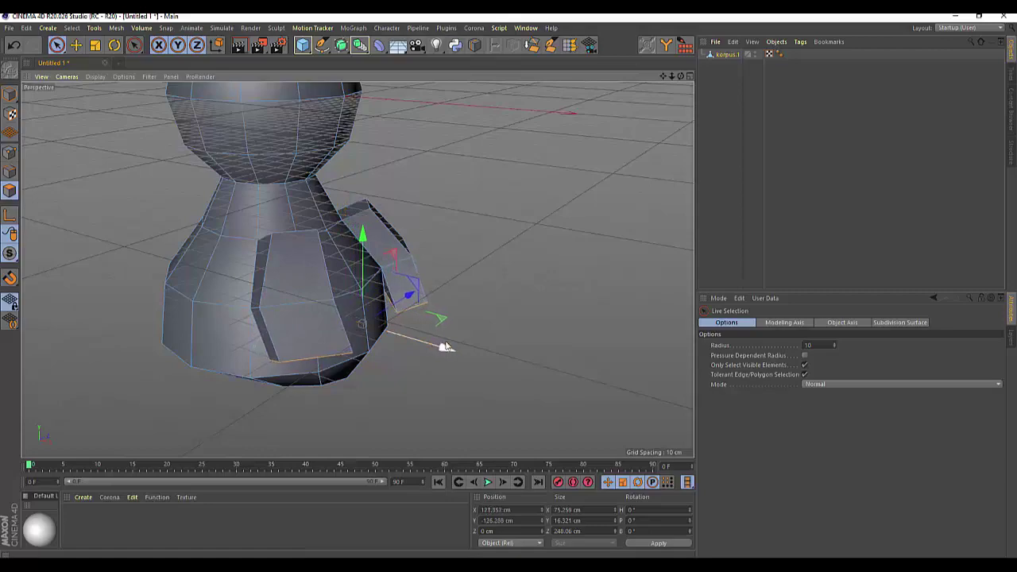
{"action": "mouse_move", "coordinate": [675, 77]}
{"action": "left_mouse_down"}
{"action": "mouse_move", "coordinate": [357, 270]}
{"action": "mouse_move", "coordinate": [413, 238]}
{"action": "mouse_move", "coordinate": [313, 211]}
{"action": "left_mouse_up"}
Enlarge the arm face to about 110% and clear the polygon selection
{"action": "left_click", "coordinate": [96, 45]}
{"action": "left_click_drag", "start_coordinate": [501, 255], "coordinate": [553, 232]}
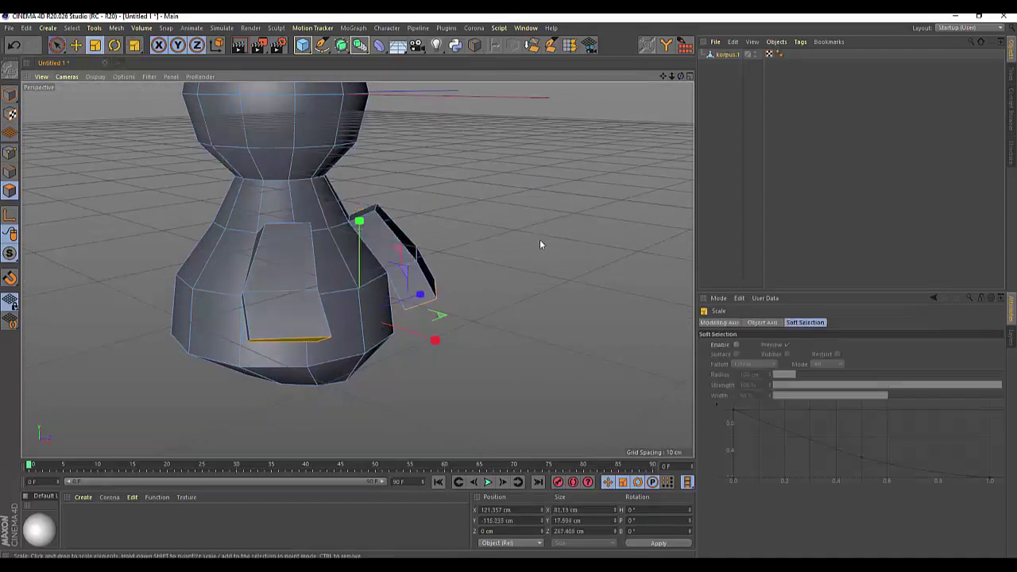
{"action": "left_click", "coordinate": [541, 273]}
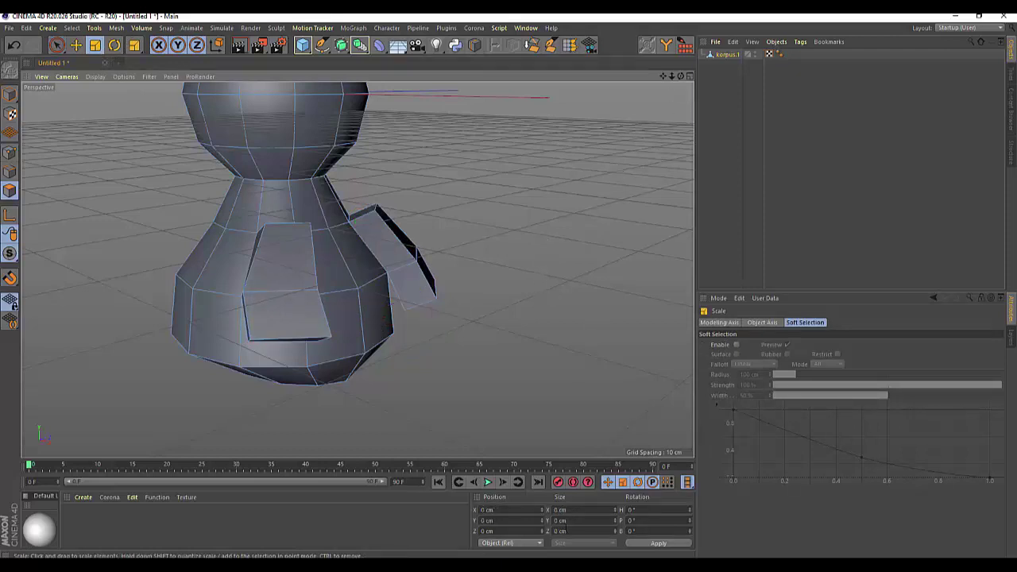
{"action": "left_click", "coordinate": [848, 547]}
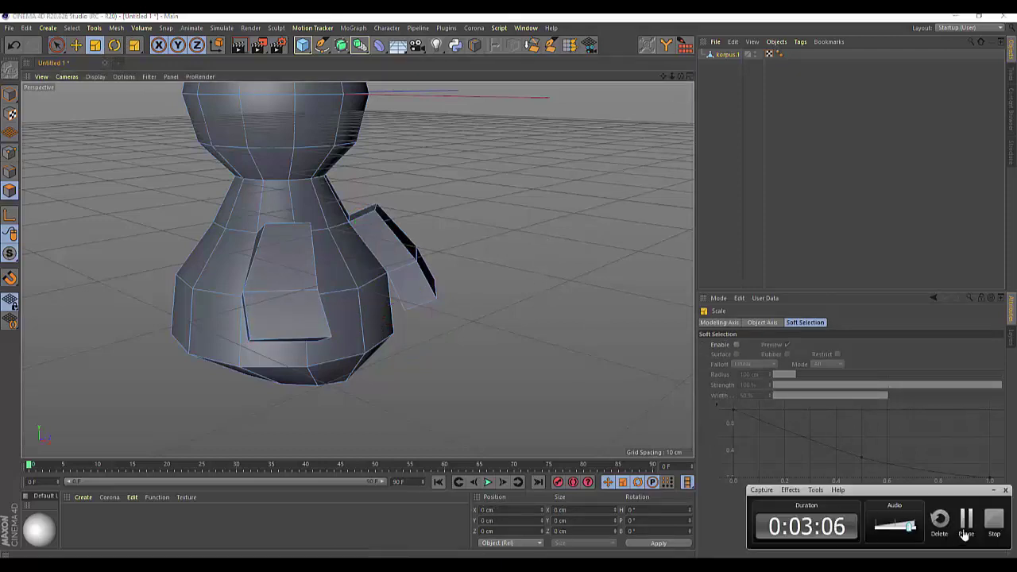
Freehand-select the points where arm meets shoulder and raise them about 24 cm
{"action": "left_click", "coordinate": [842, 238]}
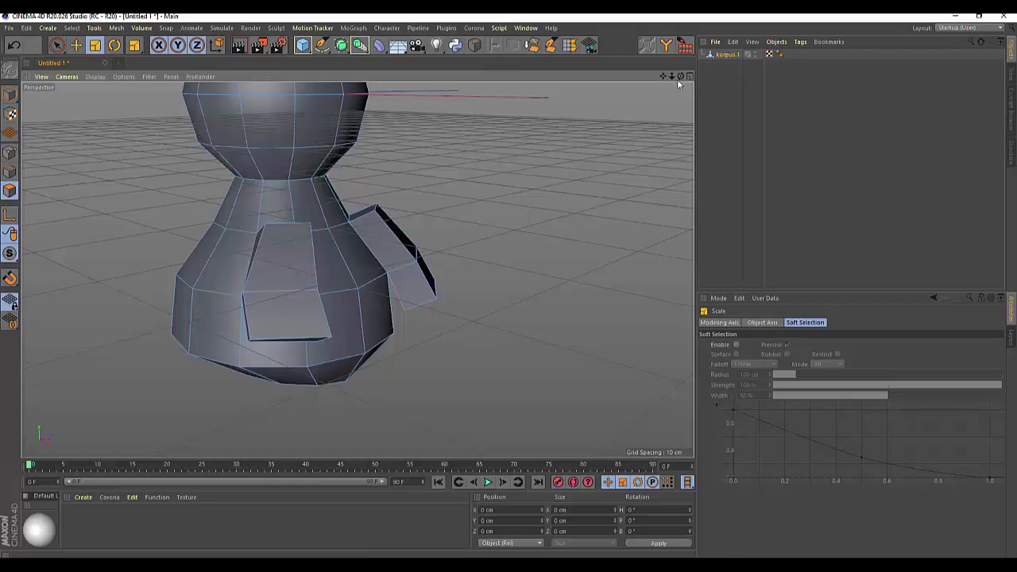
{"action": "left_click_drag", "start_coordinate": [683, 82], "coordinate": [358, 270]}
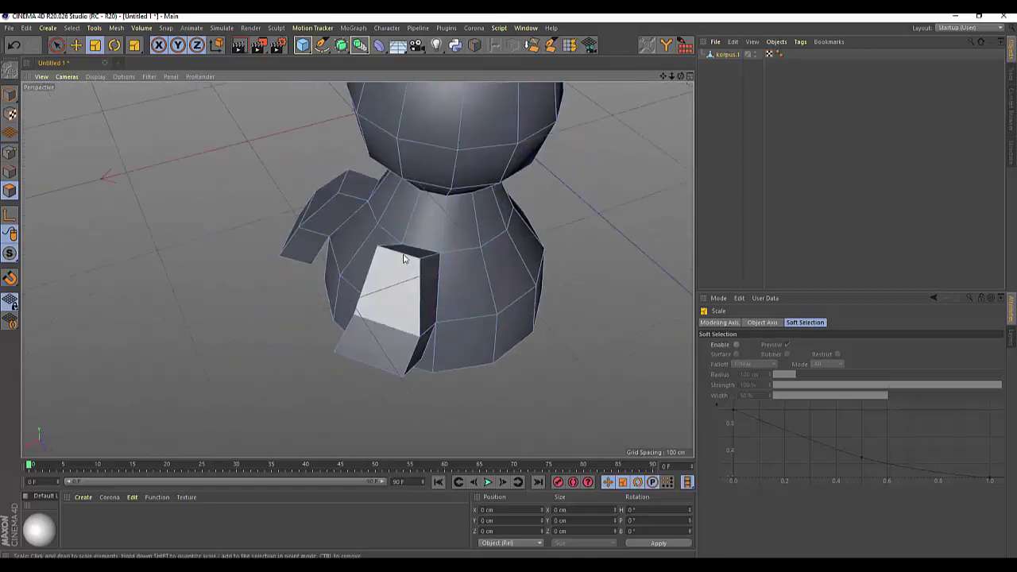
{"action": "left_click", "coordinate": [10, 158]}
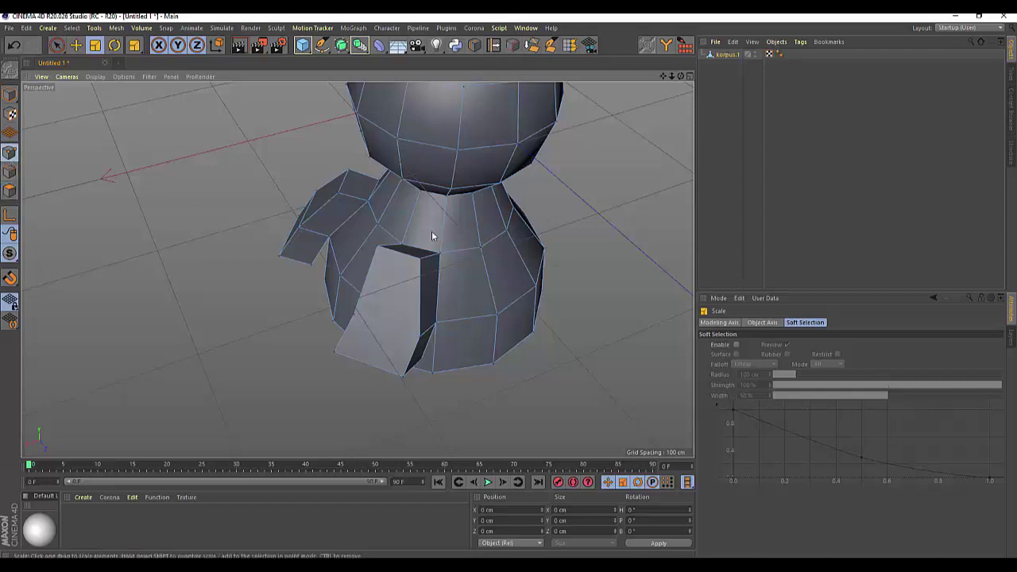
{"action": "left_click_drag", "start_coordinate": [56, 45], "coordinate": [104, 64]}
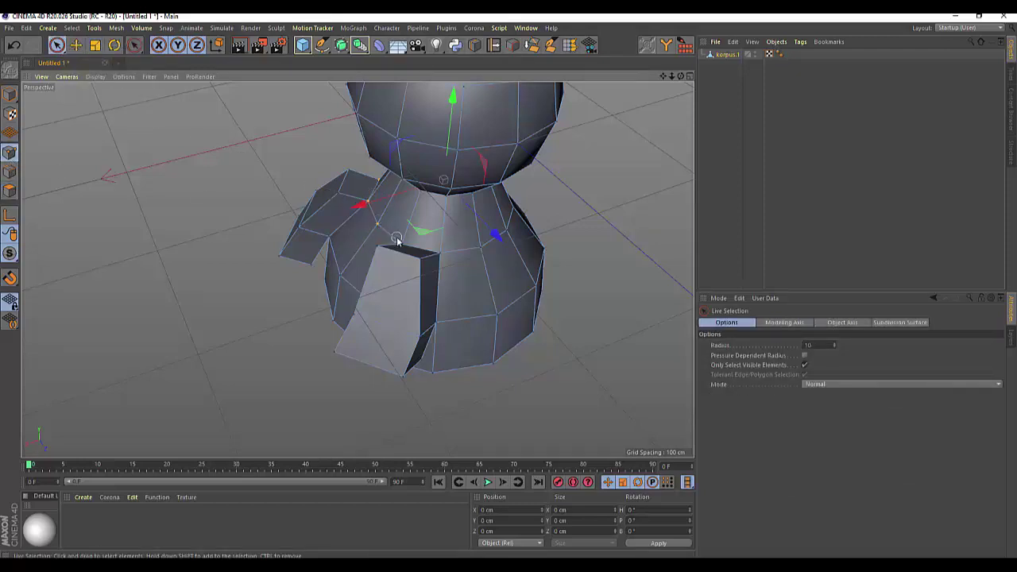
{"action": "left_click_drag", "start_coordinate": [398, 240], "coordinate": [390, 227]}
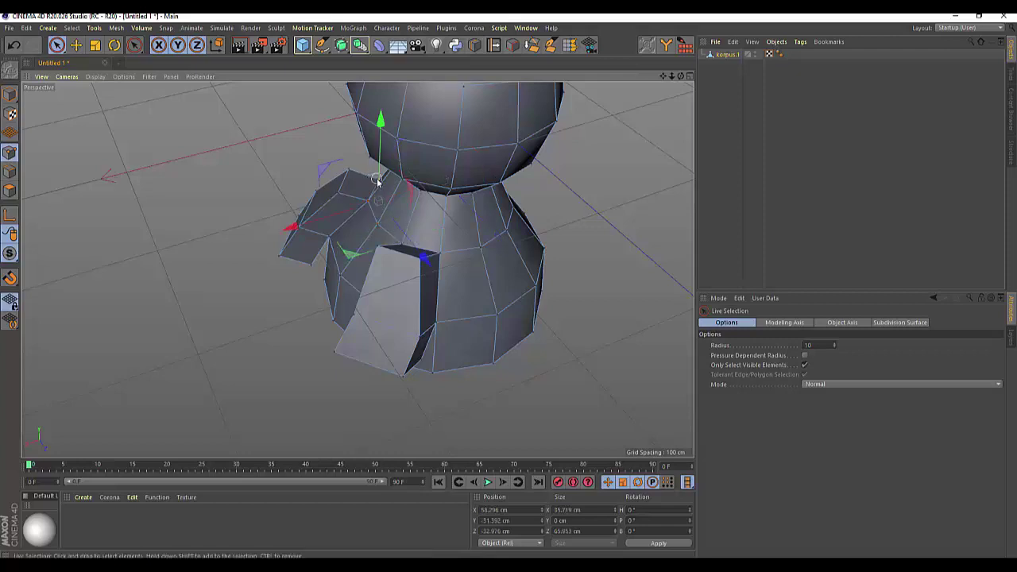
{"action": "mouse_move", "coordinate": [367, 203]}
{"action": "left_mouse_down"}
{"action": "mouse_move", "coordinate": [424, 249]}
{"action": "mouse_move", "coordinate": [402, 244]}
{"action": "left_mouse_up"}
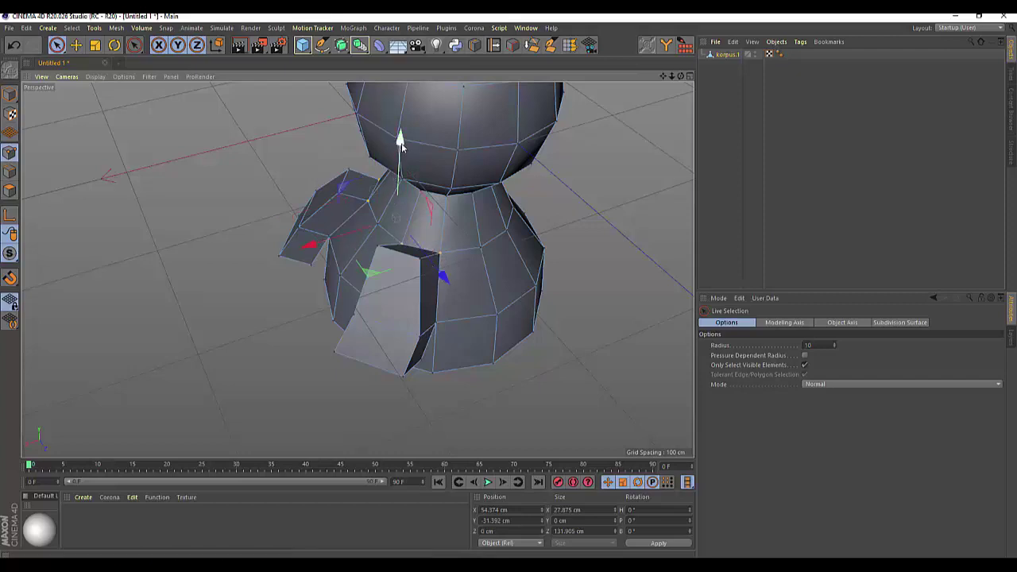
{"action": "left_click_drag", "start_coordinate": [400, 141], "coordinate": [418, 117]}
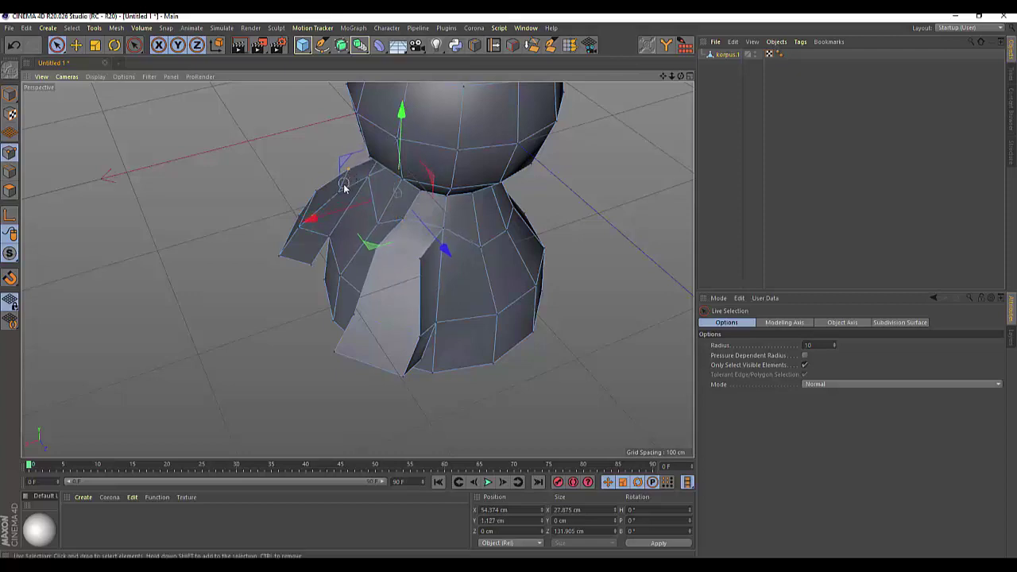
Scale the selected shoulder points outward to about 117%, then return to freehand selection
{"action": "mouse_move", "coordinate": [680, 76]}
{"action": "left_mouse_down"}
{"action": "mouse_move", "coordinate": [652, 119]}
{"action": "mouse_move", "coordinate": [473, 217]}
{"action": "left_mouse_up"}
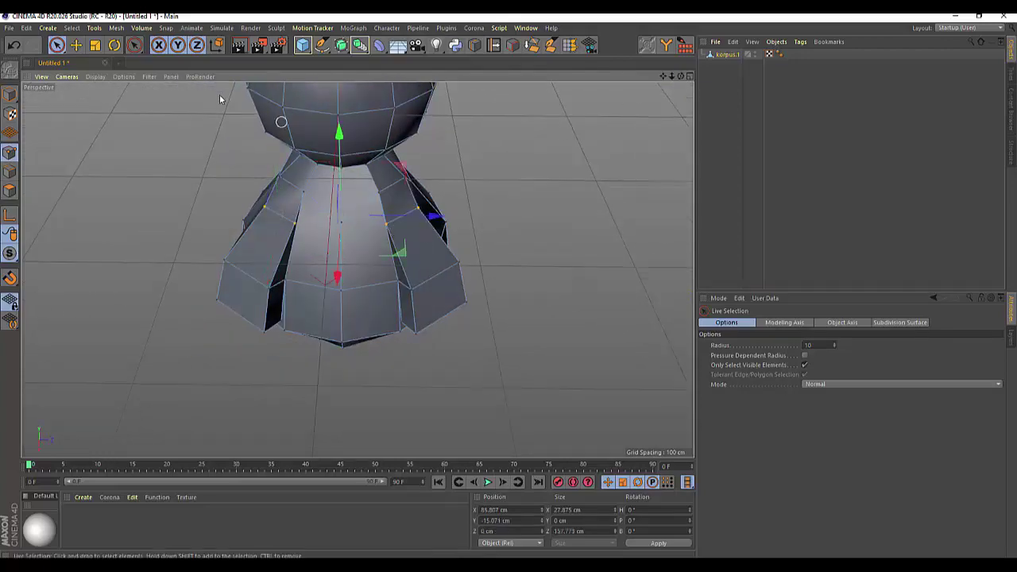
{"action": "key", "text": "t"}
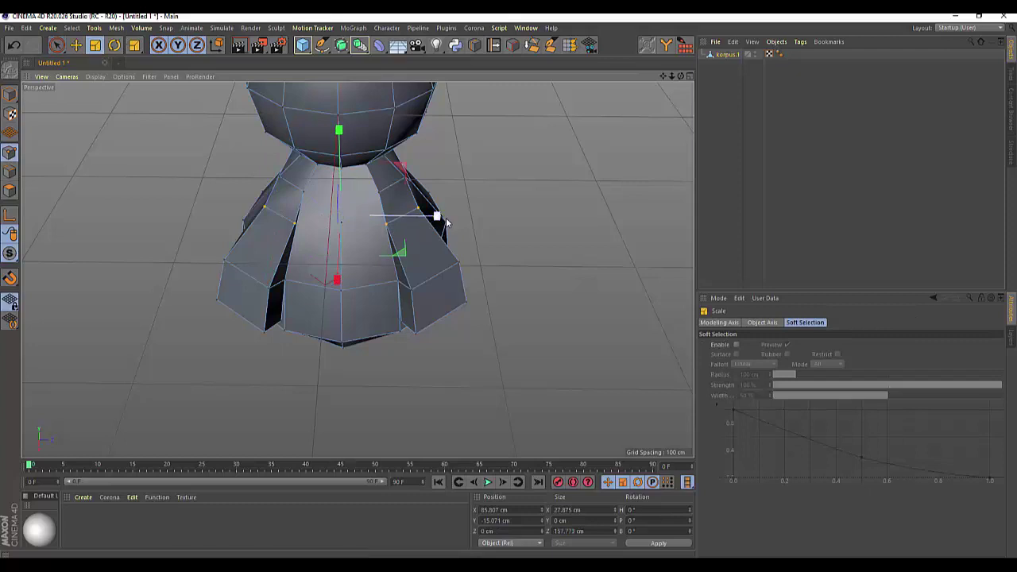
{"action": "left_click_drag", "start_coordinate": [437, 217], "coordinate": [457, 217]}
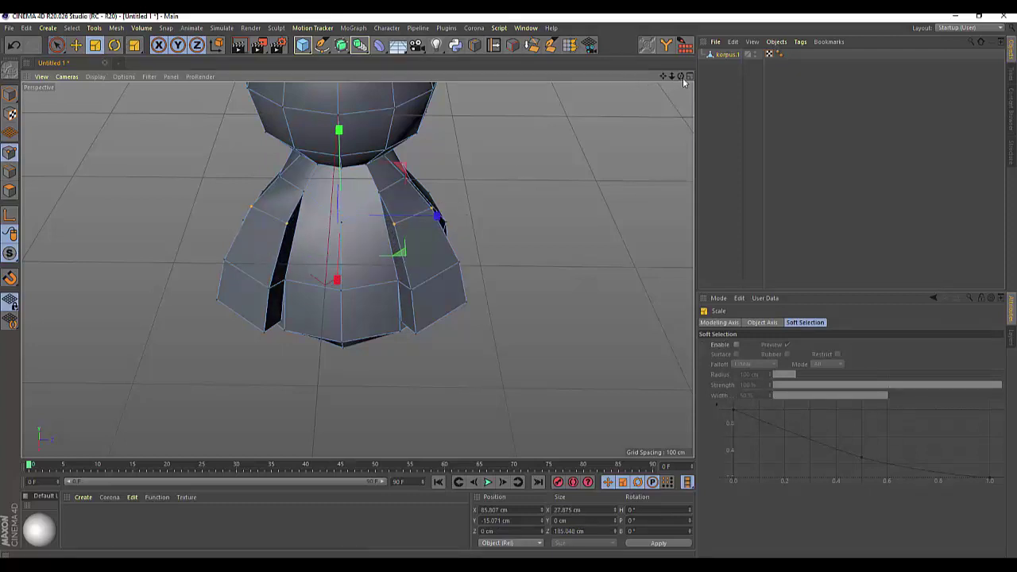
{"action": "mouse_move", "coordinate": [680, 76]}
{"action": "left_mouse_down"}
{"action": "mouse_move", "coordinate": [357, 270]}
{"action": "mouse_move", "coordinate": [427, 359]}
{"action": "left_mouse_up"}
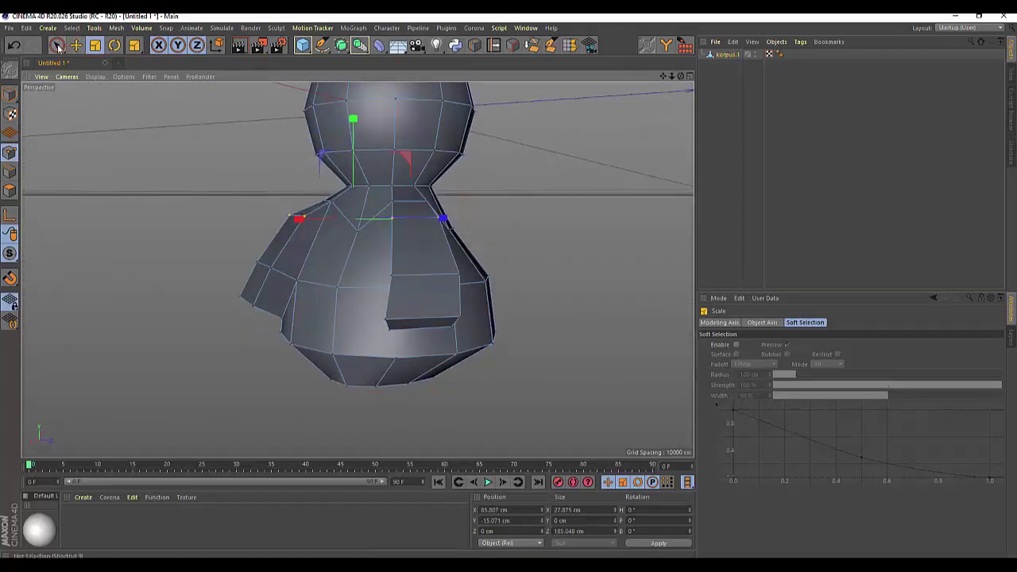
{"action": "left_click_drag", "start_coordinate": [57, 48], "coordinate": [77, 56]}
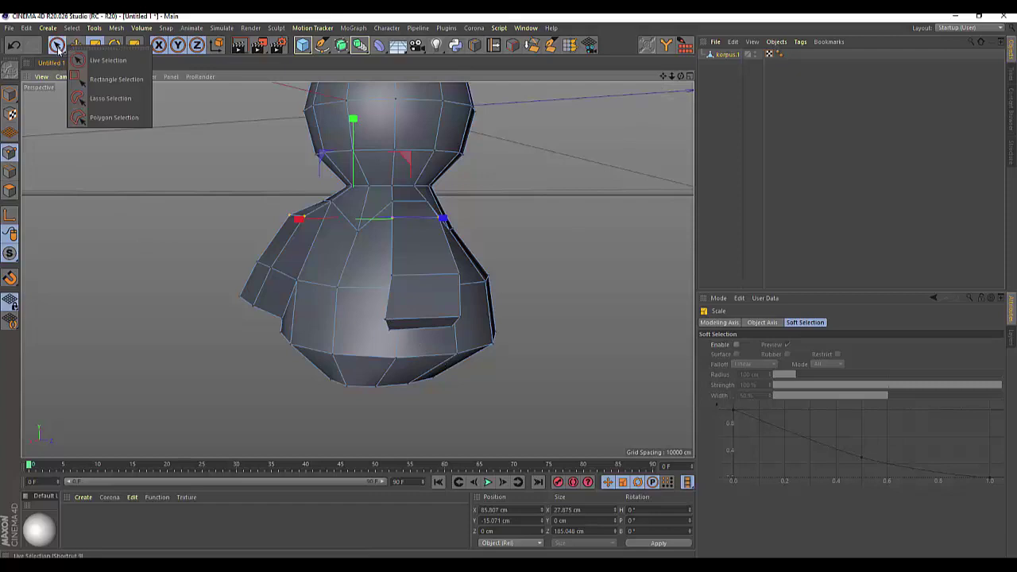
Select the end polygon of each arm in Polygons mode and raise both slightly along Y
{"action": "left_click", "coordinate": [10, 193]}
{"action": "left_click", "coordinate": [424, 331]}
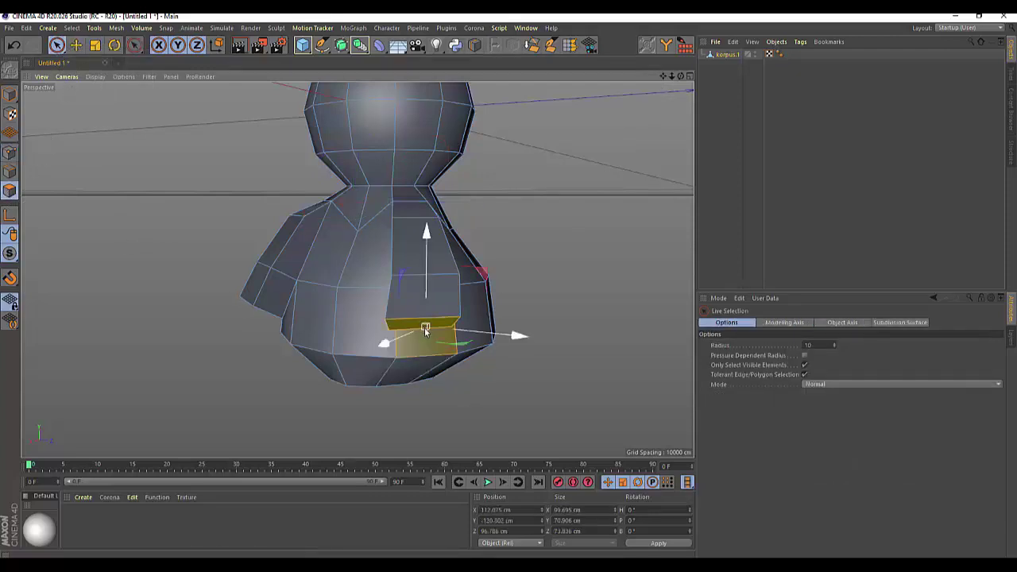
{"action": "left_click_drag", "start_coordinate": [425, 329], "coordinate": [225, 322]}
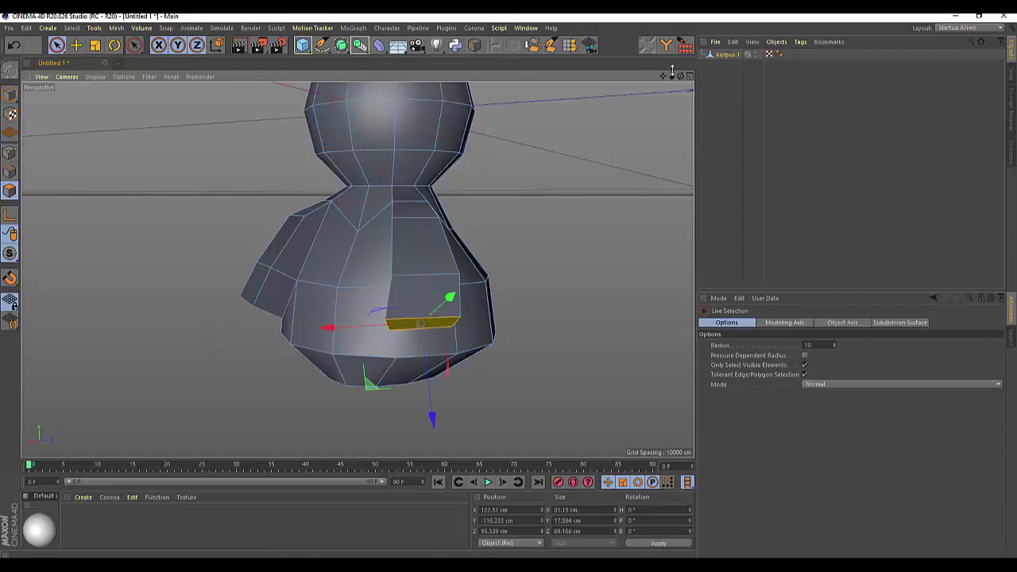
{"action": "left_click_drag", "start_coordinate": [357, 268], "coordinate": [632, 106], "text": "alt"}
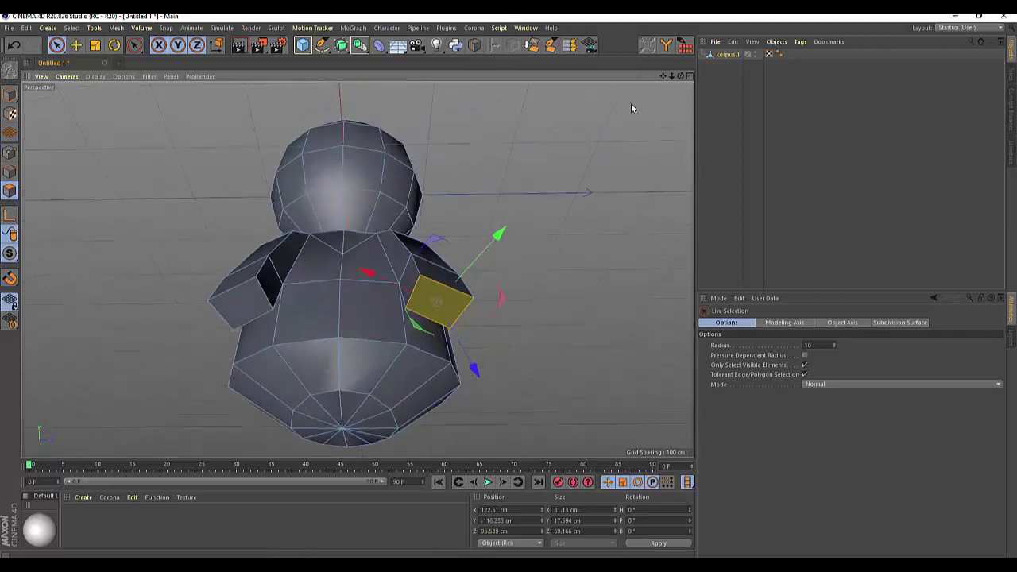
{"action": "left_click", "coordinate": [239, 299], "text": "shift"}
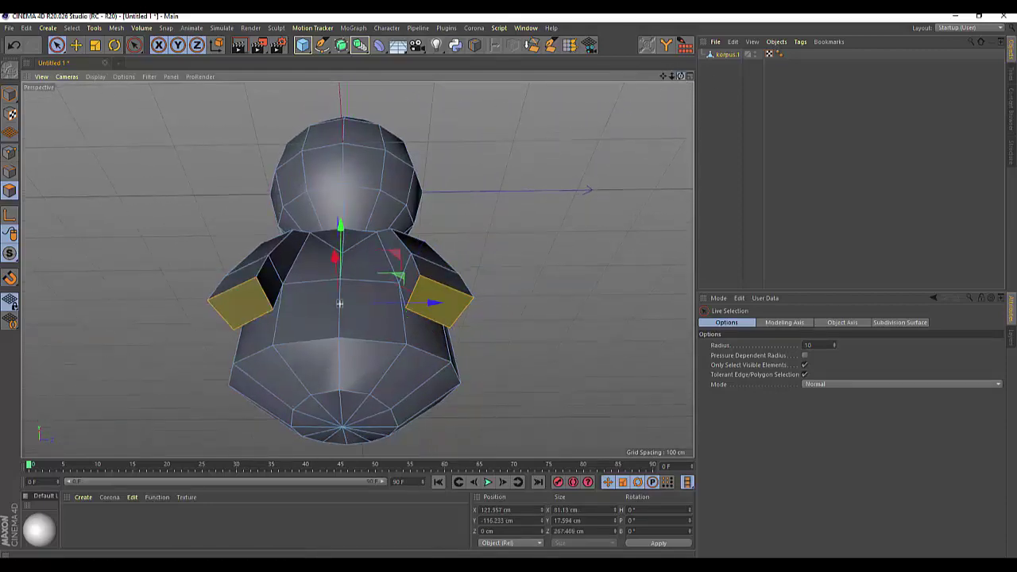
{"action": "left_click_drag", "start_coordinate": [339, 303], "coordinate": [617, 88], "text": "alt"}
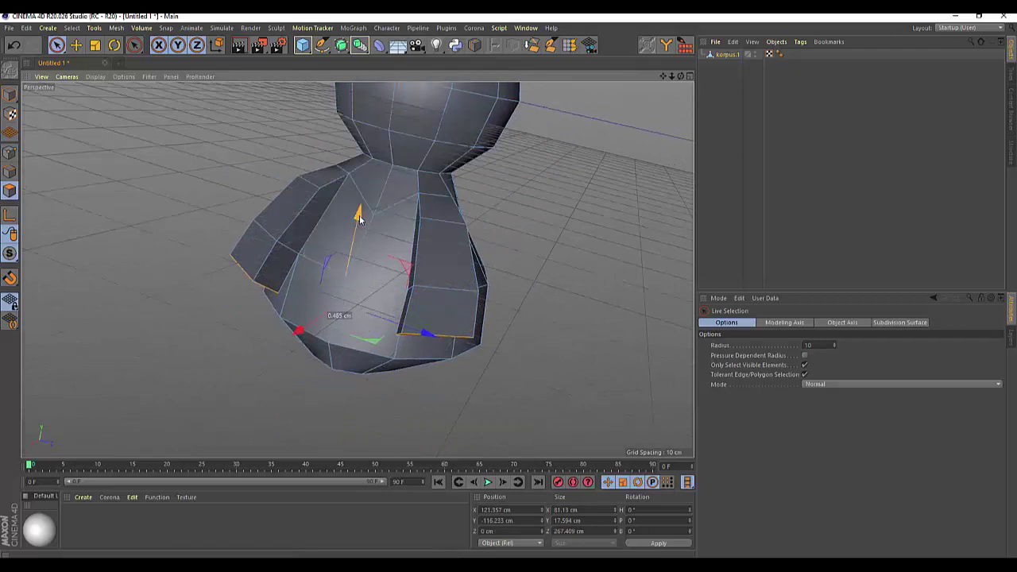
{"action": "left_click_drag", "start_coordinate": [358, 216], "coordinate": [358, 202]}
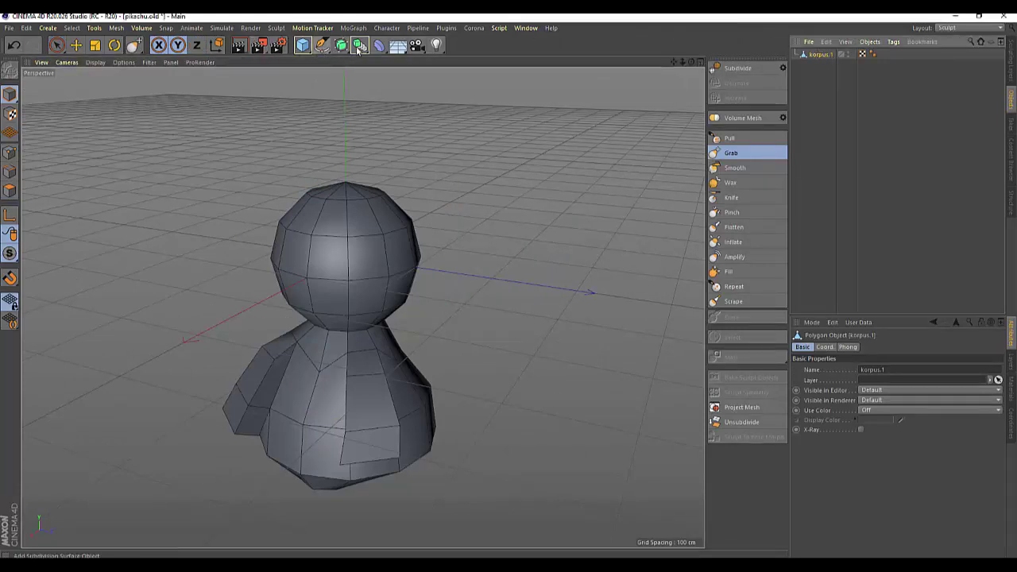
Add a Subdivision Surface from the generators list and place korpus.1 under it
{"action": "left_click_drag", "start_coordinate": [344, 49], "coordinate": [373, 61]}
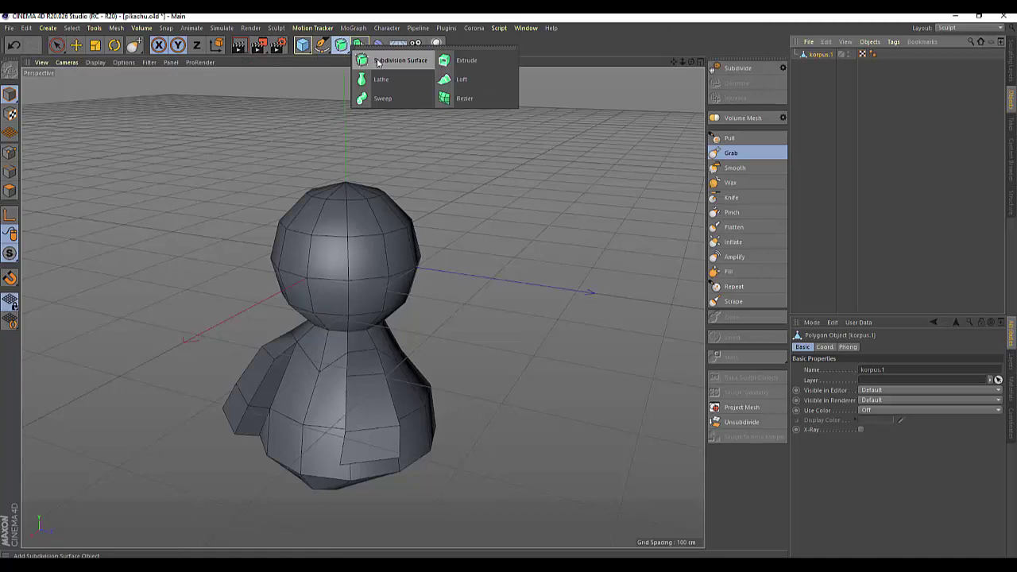
{"action": "left_click", "coordinate": [377, 63]}
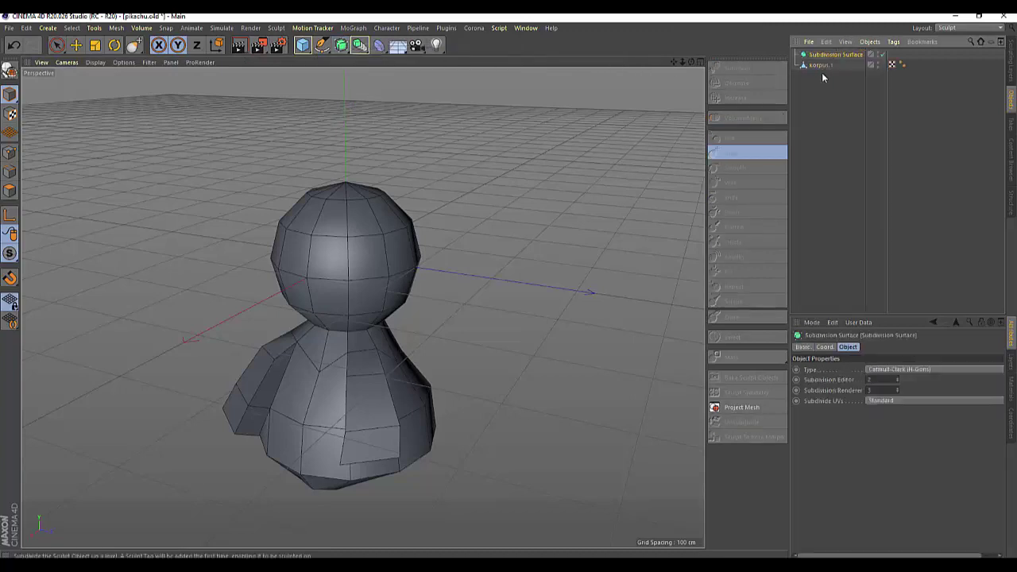
{"action": "left_click_drag", "start_coordinate": [823, 57], "coordinate": [827, 55]}
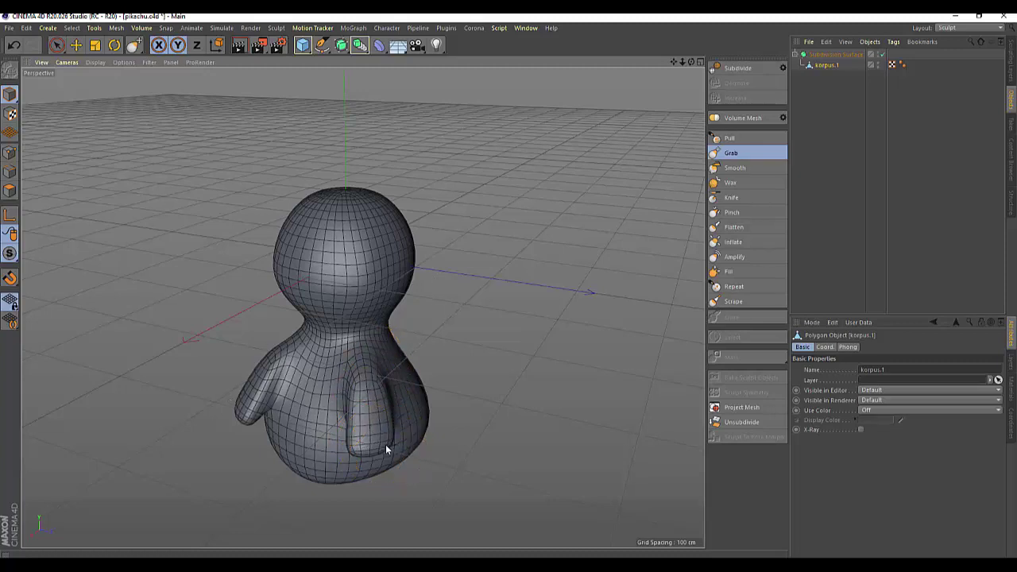
{"action": "left_click_drag", "start_coordinate": [392, 445], "coordinate": [364, 447]}
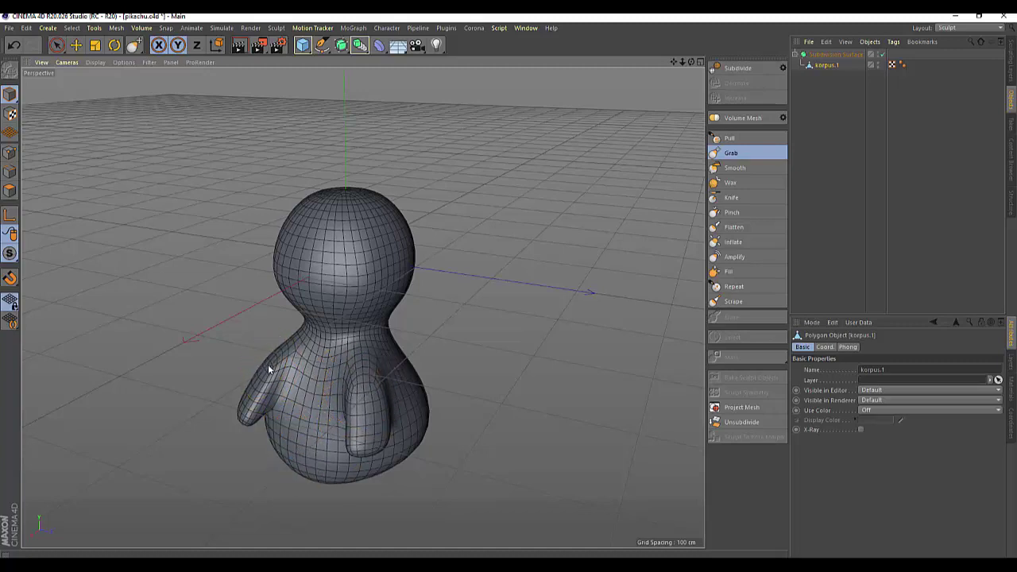
{"action": "left_click_drag", "start_coordinate": [244, 417], "coordinate": [242, 407]}
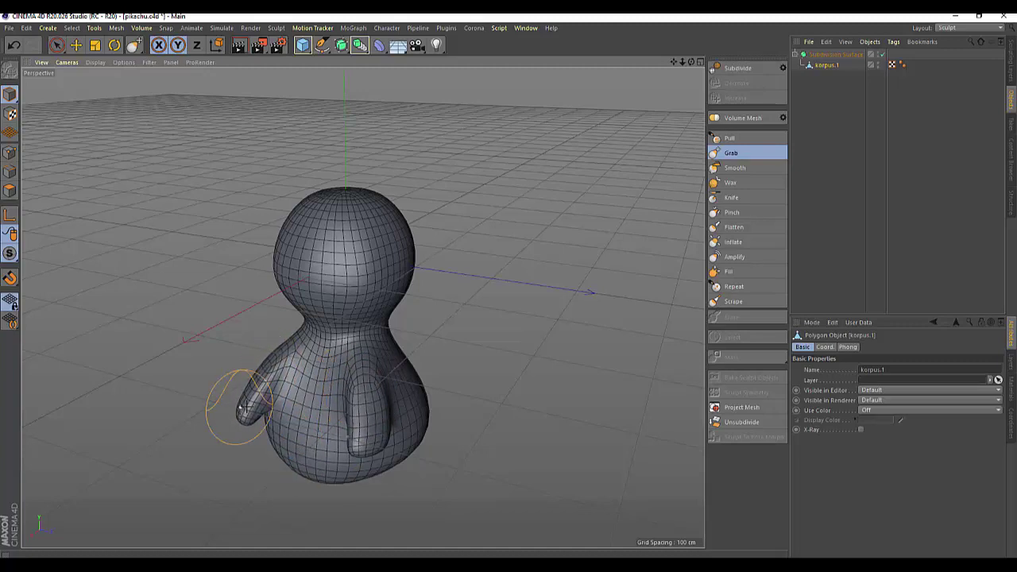
{"action": "key", "text": "ctrl+z"}
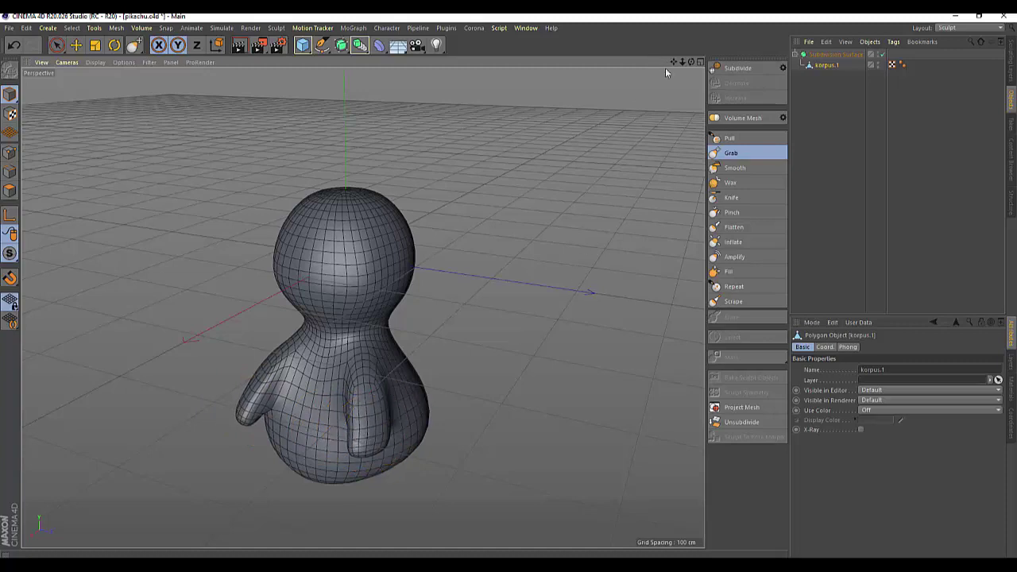
{"action": "left_click", "coordinate": [699, 66]}
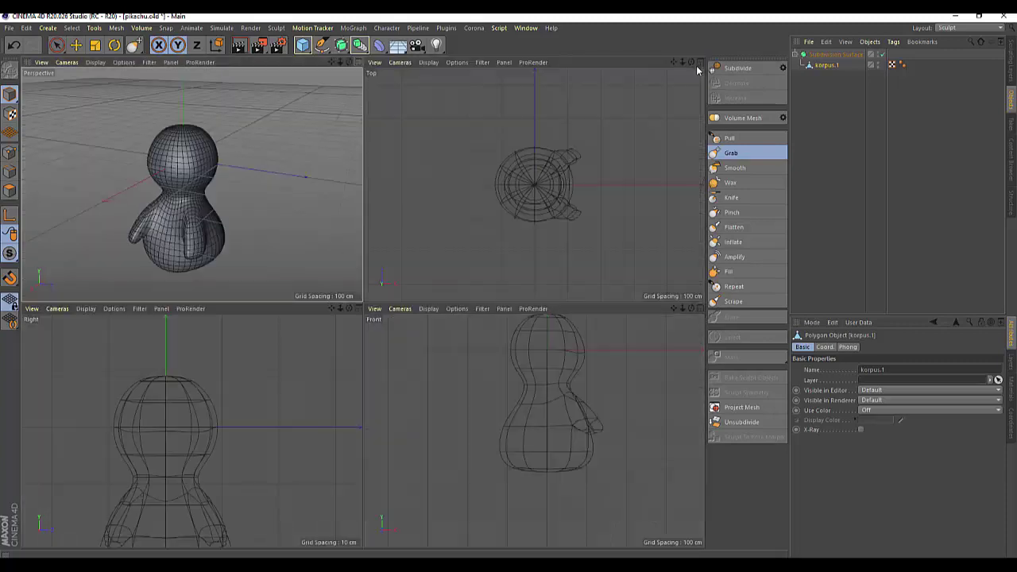
{"action": "left_click", "coordinate": [356, 311]}
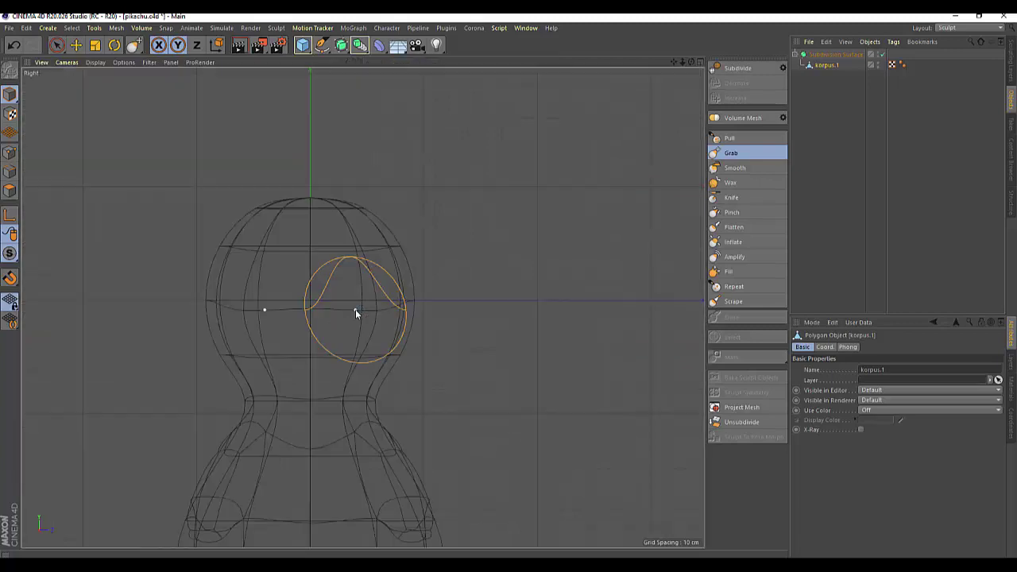
{"action": "left_click", "coordinate": [700, 64]}
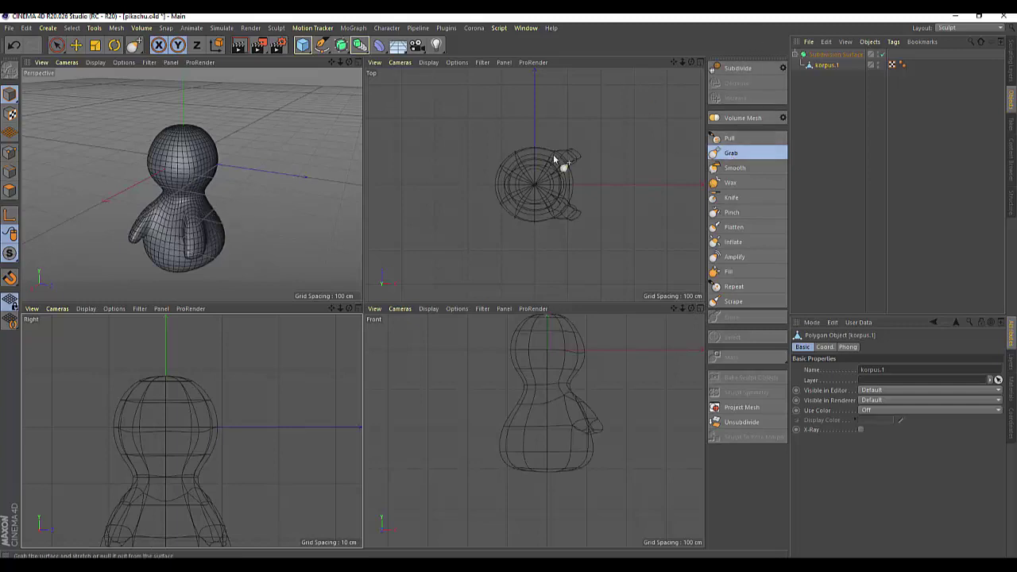
{"action": "left_click", "coordinate": [355, 62]}
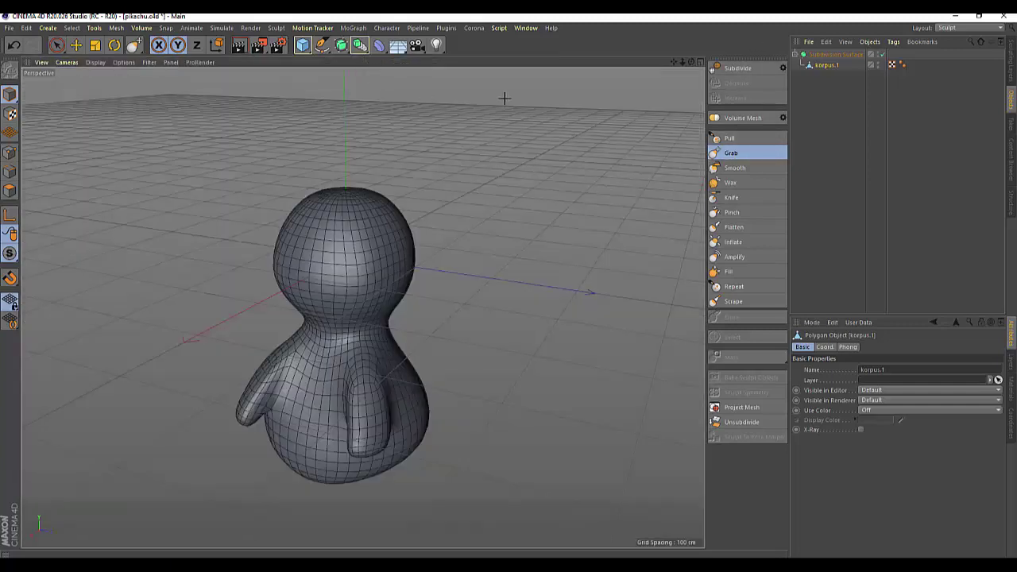
Bulge out the back of the neck with the Grab brush
{"action": "left_click_drag", "start_coordinate": [691, 62], "coordinate": [691, 62]}
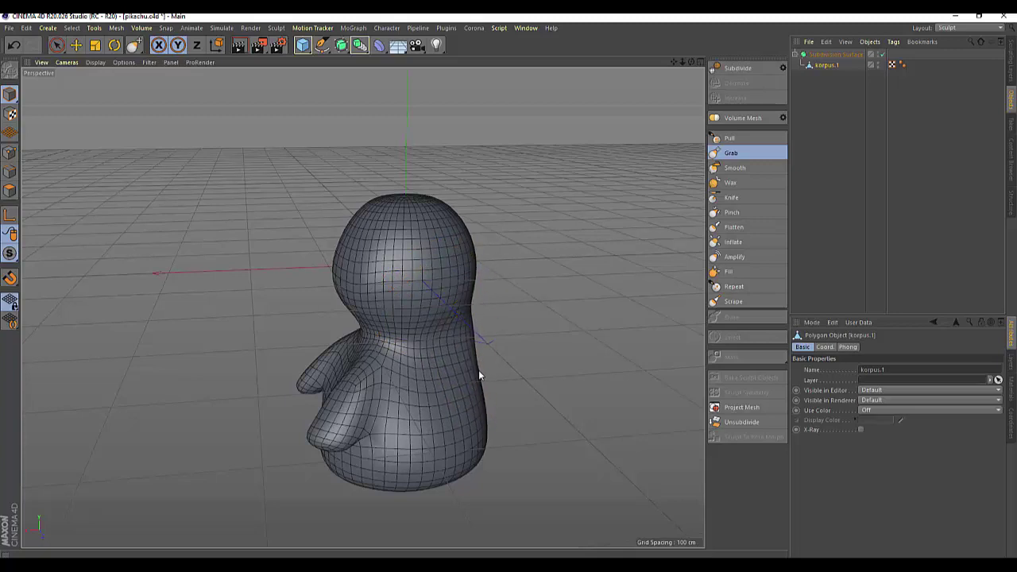
{"action": "left_click_drag", "start_coordinate": [475, 303], "coordinate": [480, 296]}
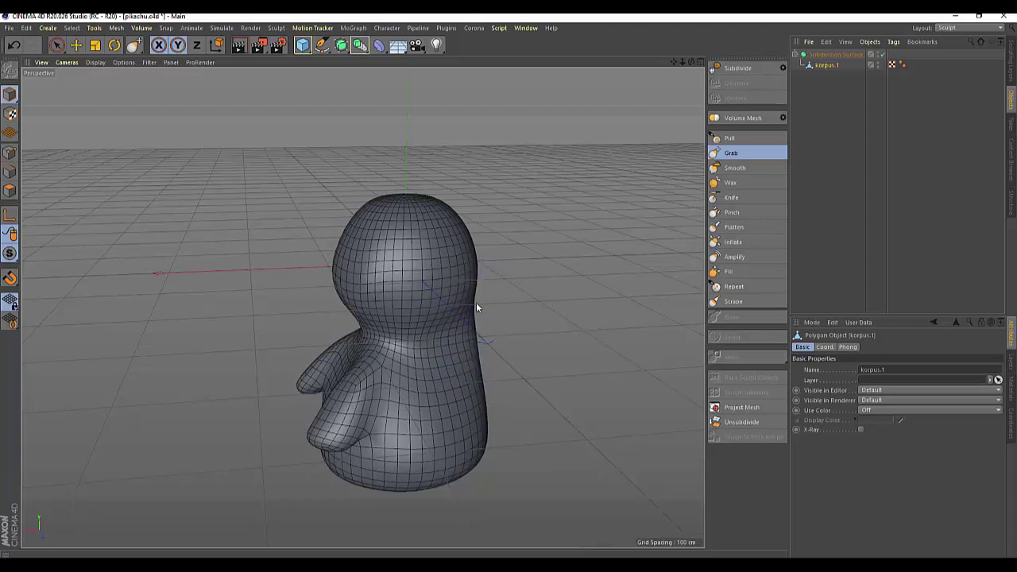
{"action": "left_click_drag", "start_coordinate": [696, 62], "coordinate": [659, 71]}
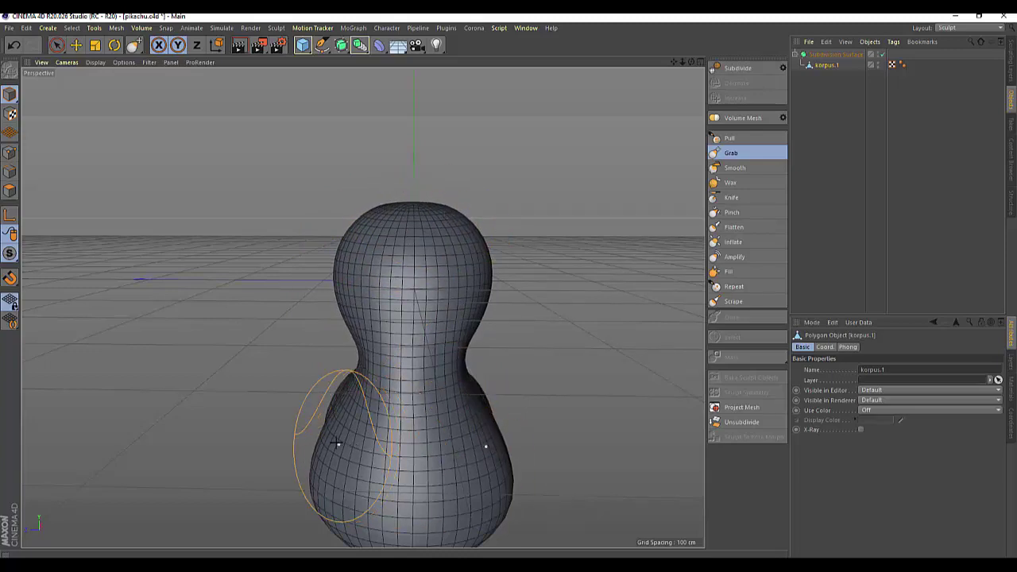
{"action": "mouse_move", "coordinate": [689, 66]}
{"action": "left_mouse_down"}
{"action": "mouse_move", "coordinate": [362, 307]}
{"action": "mouse_move", "coordinate": [522, 159]}
{"action": "left_mouse_up"}
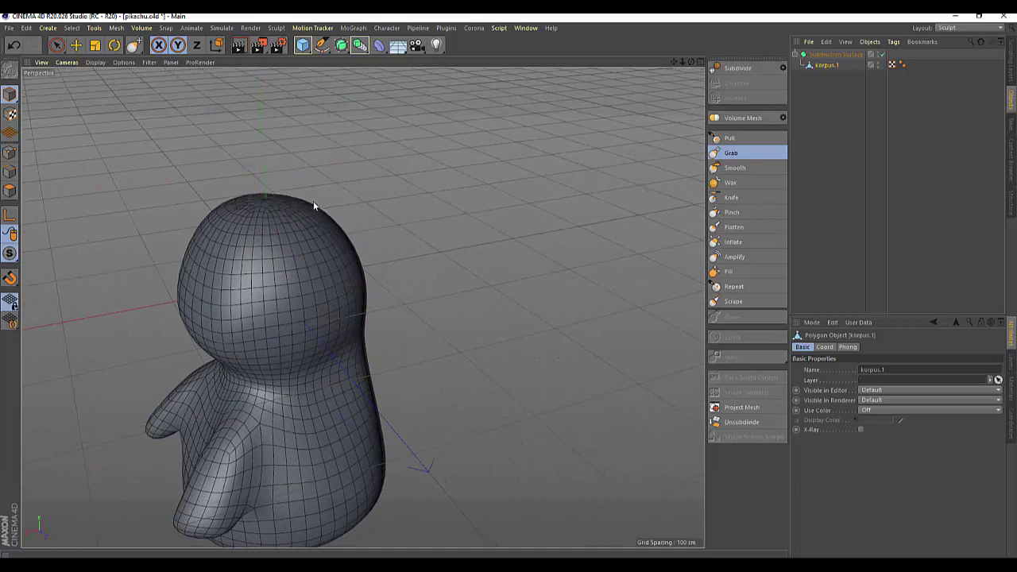
Reshape the top of the head, pull its left side down, and enlarge the brush to about 62.47
{"action": "left_click_drag", "start_coordinate": [313, 201], "coordinate": [320, 201]}
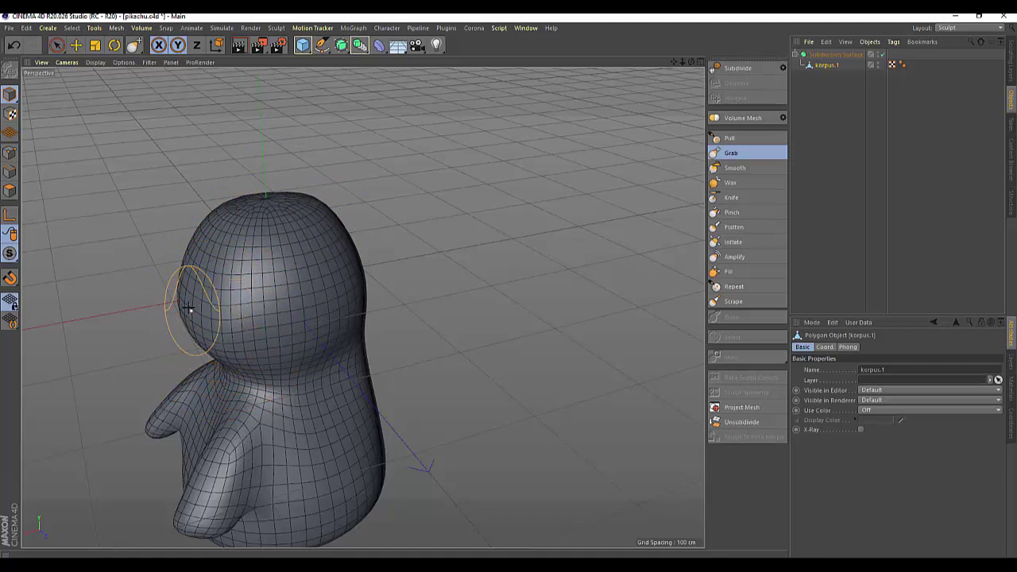
{"action": "left_click_drag", "start_coordinate": [190, 288], "coordinate": [207, 279]}
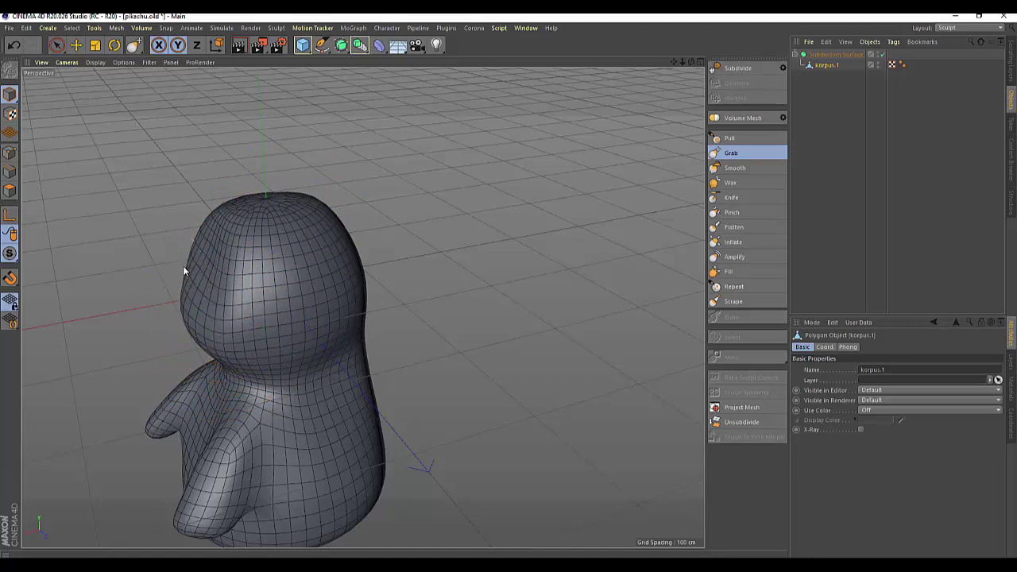
{"action": "left_click_drag", "start_coordinate": [213, 290], "coordinate": [208, 340]}
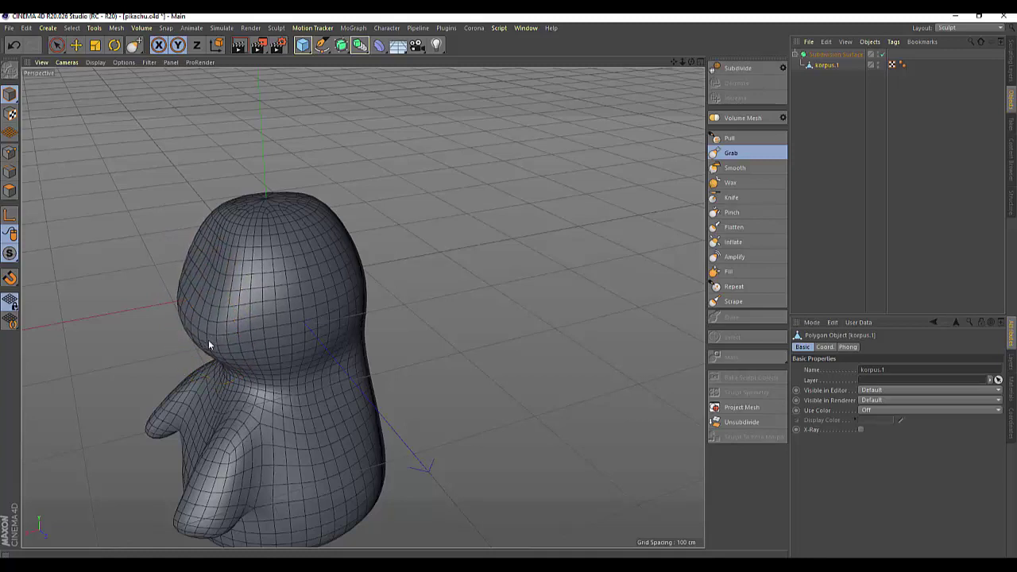
{"action": "mouse_move", "coordinate": [217, 340]}
{"action": "middle_mouse_down"}
{"action": "mouse_move", "coordinate": [232, 340]}
{"action": "mouse_move", "coordinate": [221, 341]}
{"action": "middle_mouse_up"}
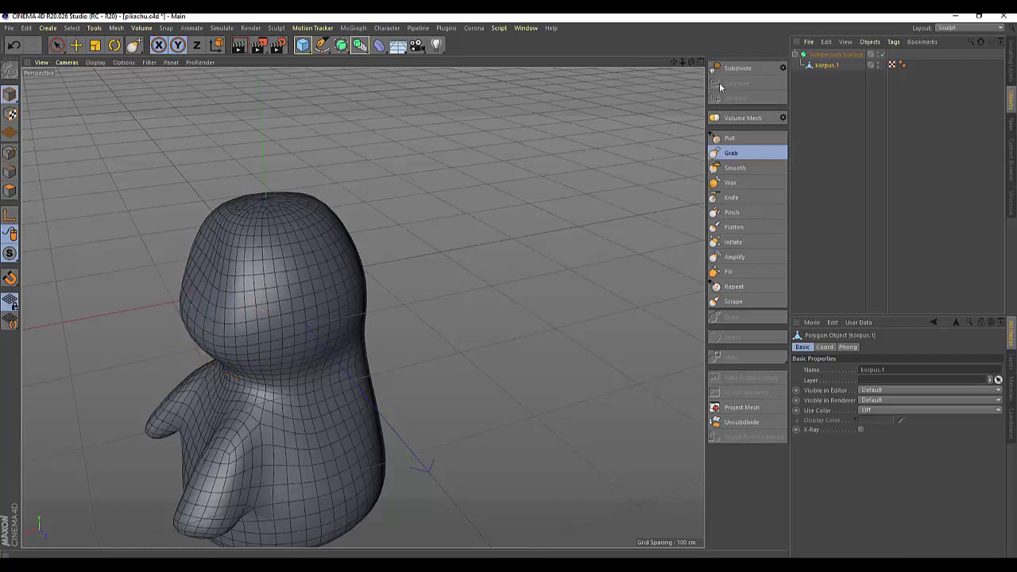
{"action": "mouse_move", "coordinate": [177, 311]}
{"action": "left_mouse_down", "text": "alt"}
{"action": "mouse_move", "coordinate": [362, 307]}
{"action": "mouse_move", "coordinate": [342, 296]}
{"action": "mouse_move", "coordinate": [267, 331]}
{"action": "left_mouse_up", "text": "alt"}
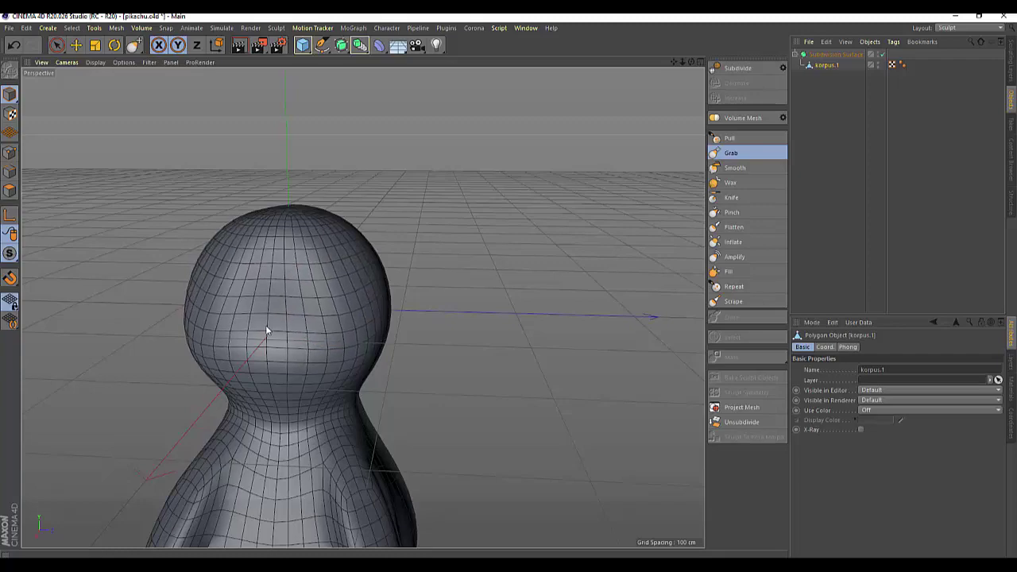
Reshape the face of the head with a larger Grab brush
{"action": "left_click_drag", "start_coordinate": [310, 303], "coordinate": [324, 291]}
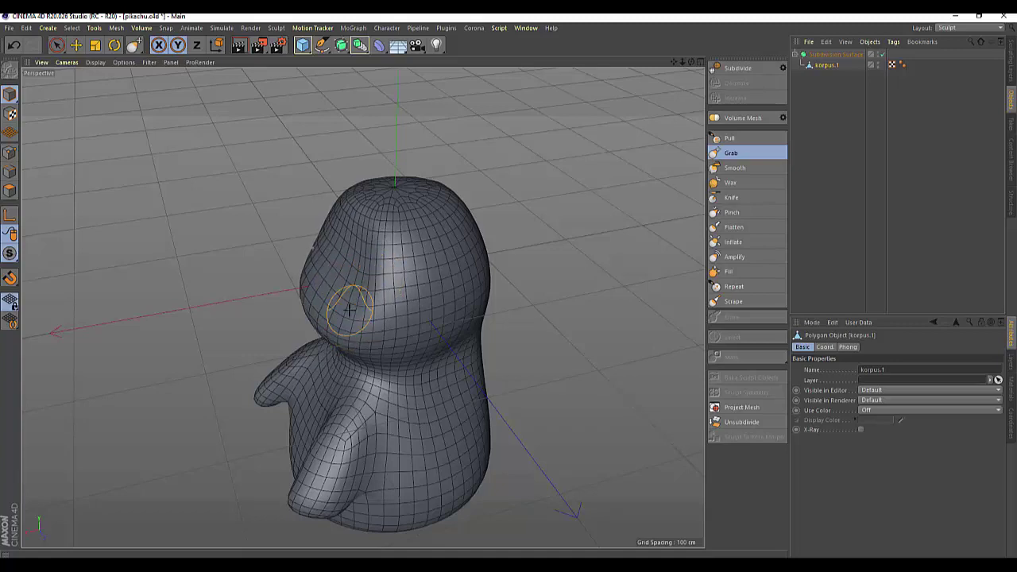
{"action": "middle_click_drag", "start_coordinate": [327, 295], "coordinate": [340, 301]}
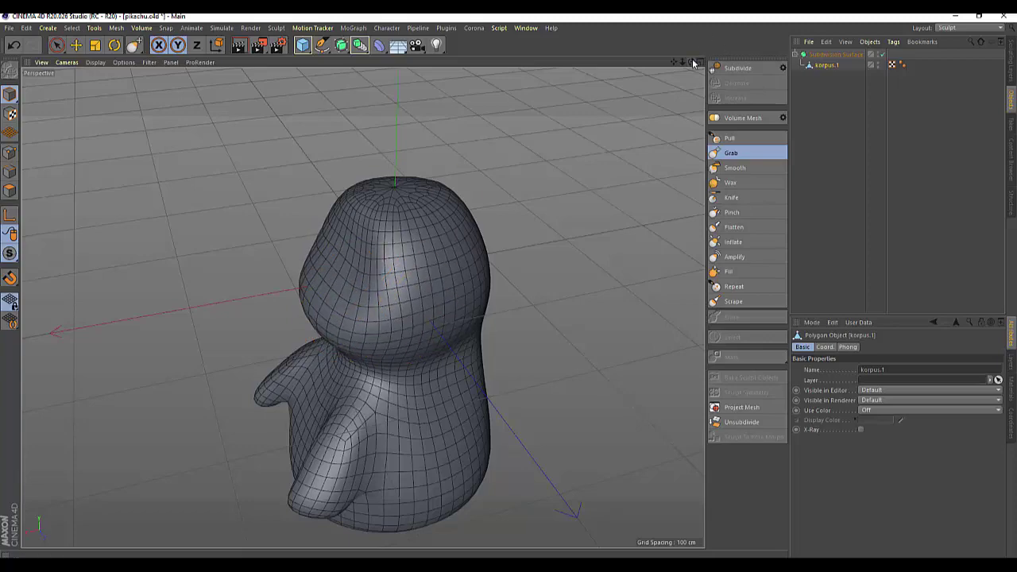
{"action": "left_click_drag", "start_coordinate": [694, 63], "coordinate": [215, 251]}
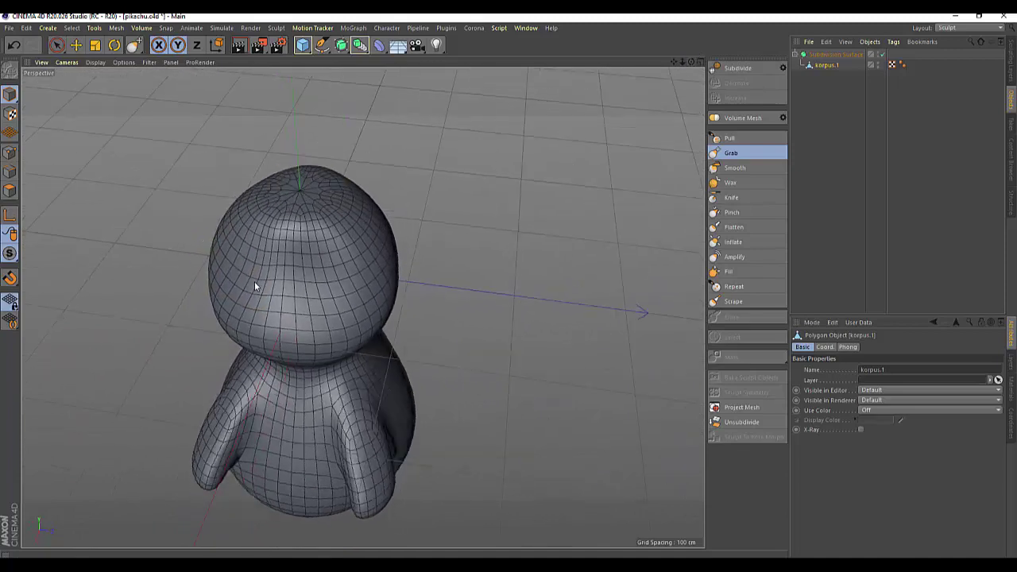
{"action": "mouse_move", "coordinate": [255, 286]}
{"action": "left_mouse_down"}
{"action": "mouse_move", "coordinate": [342, 291]}
{"action": "mouse_move", "coordinate": [296, 289]}
{"action": "left_mouse_up"}
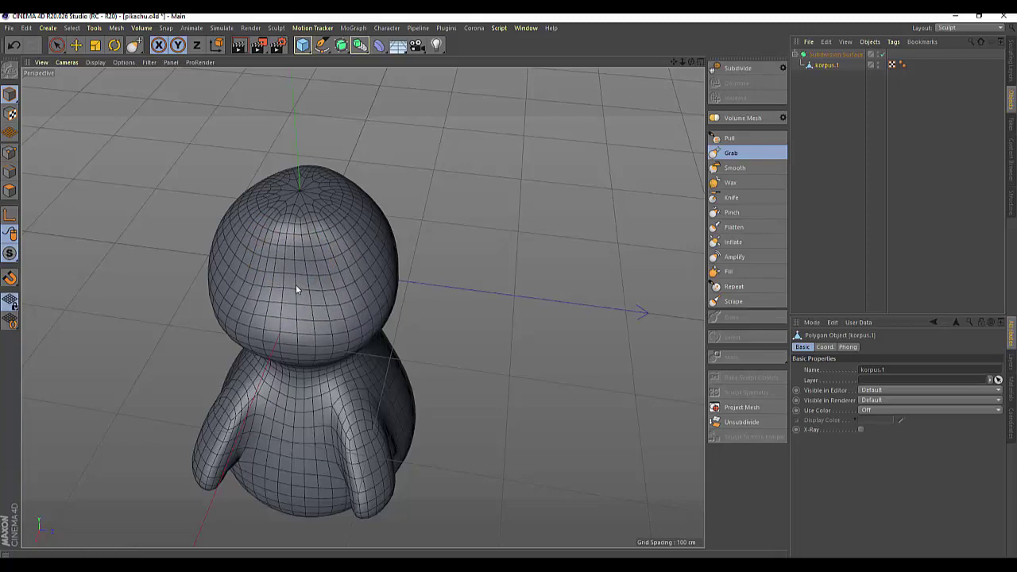
{"action": "scroll", "coordinate": [545, 237], "scroll_direction": "down", "scroll_amount": 3}
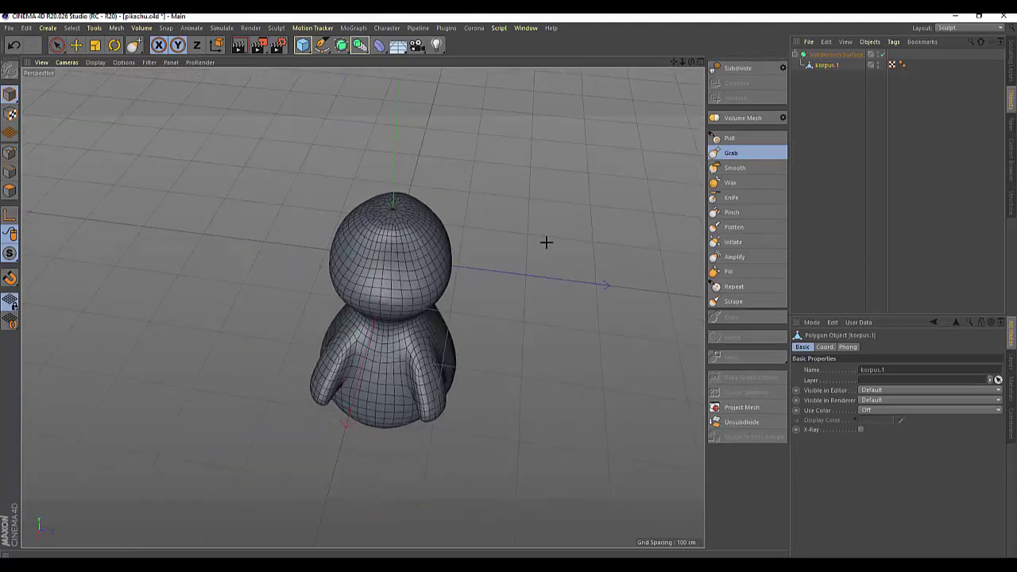
{"action": "scroll", "coordinate": [545, 240], "scroll_direction": "up", "scroll_amount": 2}
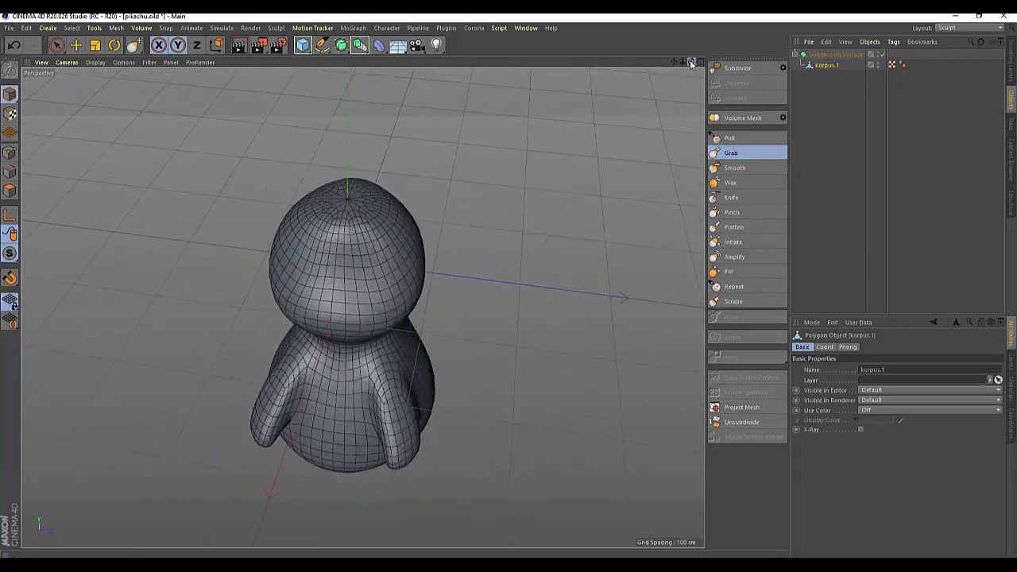
Widen the head's cheeks and reshape both sides of the waist symmetrically
{"action": "left_click_drag", "start_coordinate": [692, 64], "coordinate": [691, 64]}
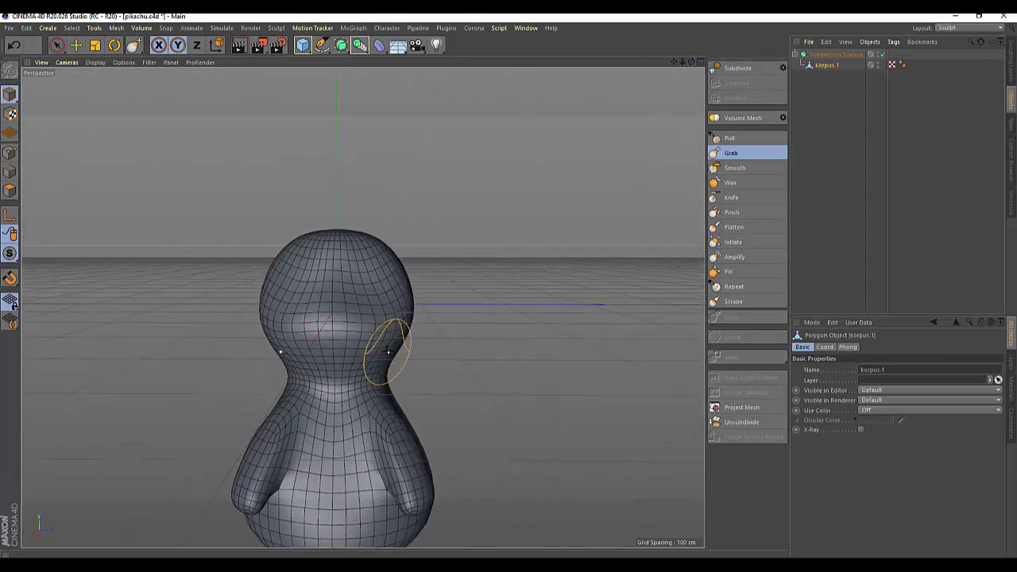
{"action": "left_click_drag", "start_coordinate": [390, 352], "coordinate": [424, 387]}
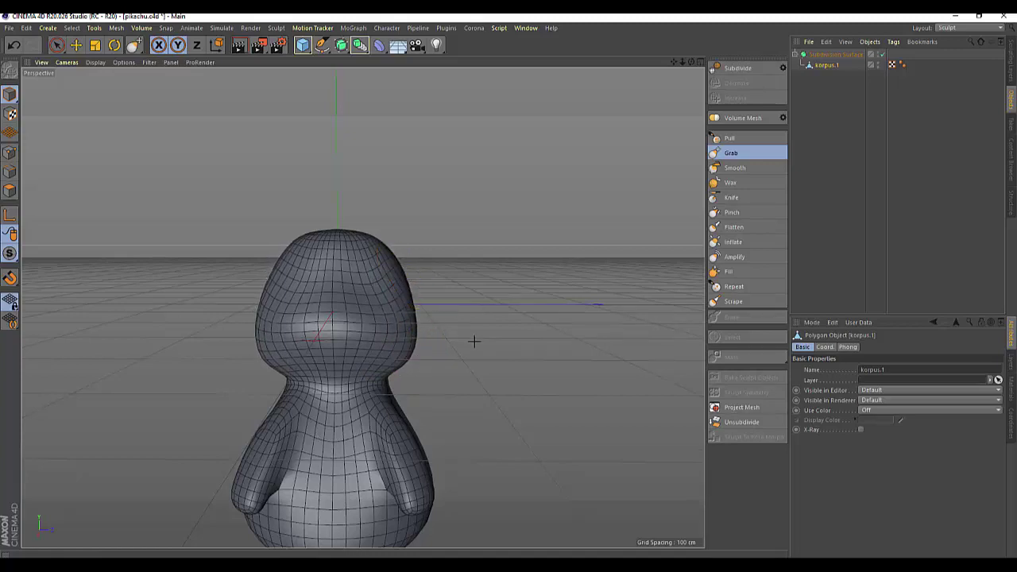
{"action": "scroll", "coordinate": [473, 341], "scroll_direction": "down", "scroll_amount": 2}
{"action": "scroll", "coordinate": [474, 341], "scroll_direction": "down", "scroll_amount": 1}
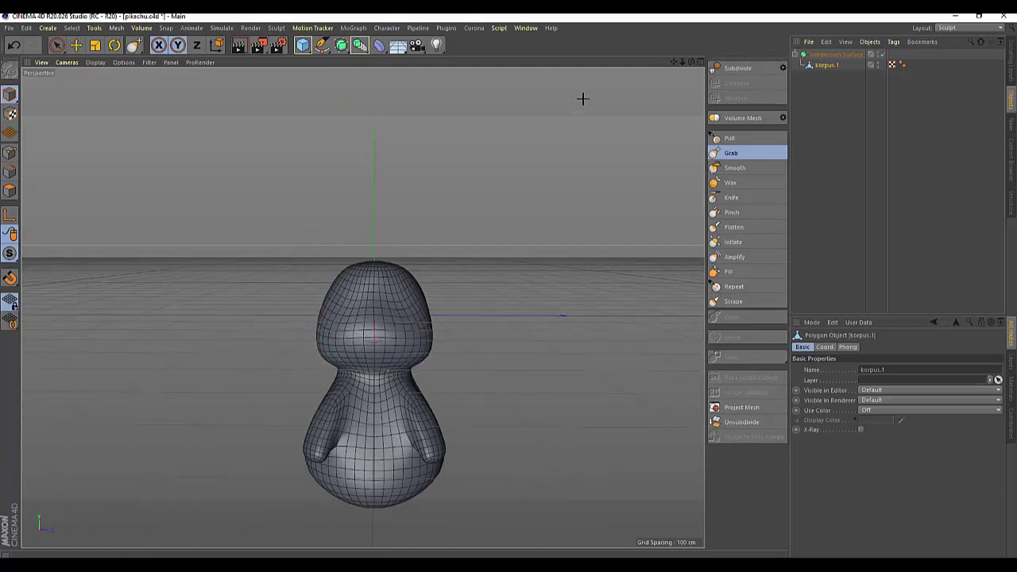
{"action": "left_click_drag", "start_coordinate": [691, 62], "coordinate": [644, 65]}
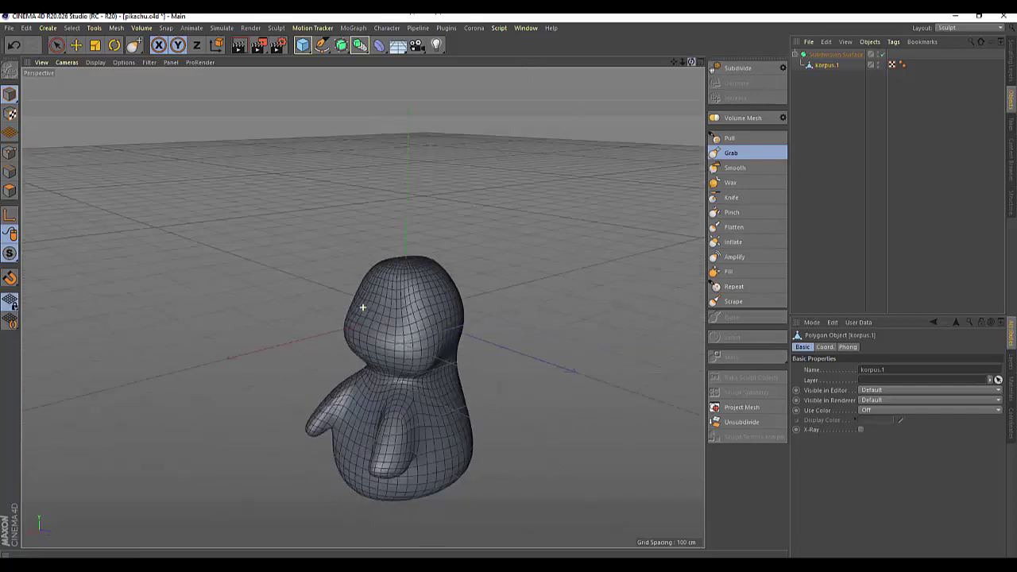
{"action": "mouse_move", "coordinate": [363, 307]}
{"action": "left_mouse_down", "text": "alt"}
{"action": "mouse_move", "coordinate": [363, 291]}
{"action": "mouse_move", "coordinate": [352, 298]}
{"action": "mouse_move", "coordinate": [373, 342]}
{"action": "left_mouse_up", "text": "alt"}
{"action": "mouse_move", "coordinate": [320, 397]}
{"action": "left_mouse_down"}
{"action": "mouse_move", "coordinate": [312, 392]}
{"action": "mouse_move", "coordinate": [310, 498]}
{"action": "left_mouse_up"}
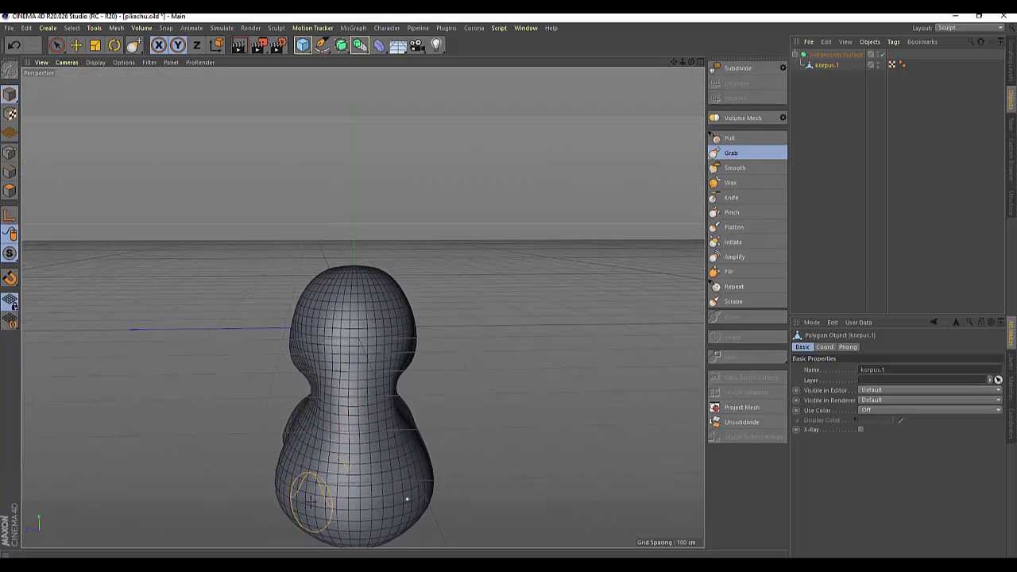
Set Subdivision Renderer to 2, then merge Subdivision Surface and korpus.1 with Connect Objects + Delete
{"action": "left_click", "coordinate": [817, 54]}
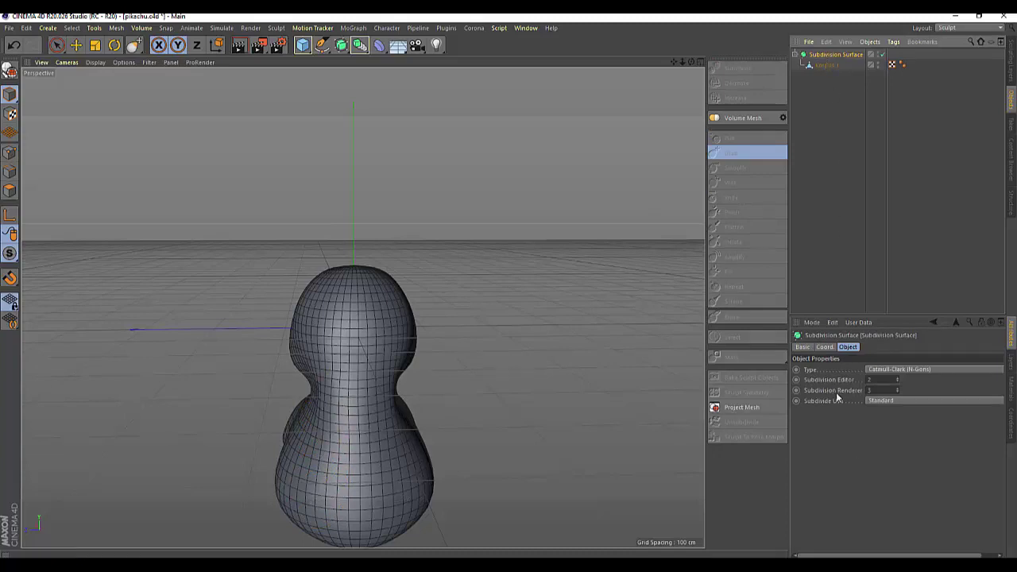
{"action": "left_click", "coordinate": [897, 394]}
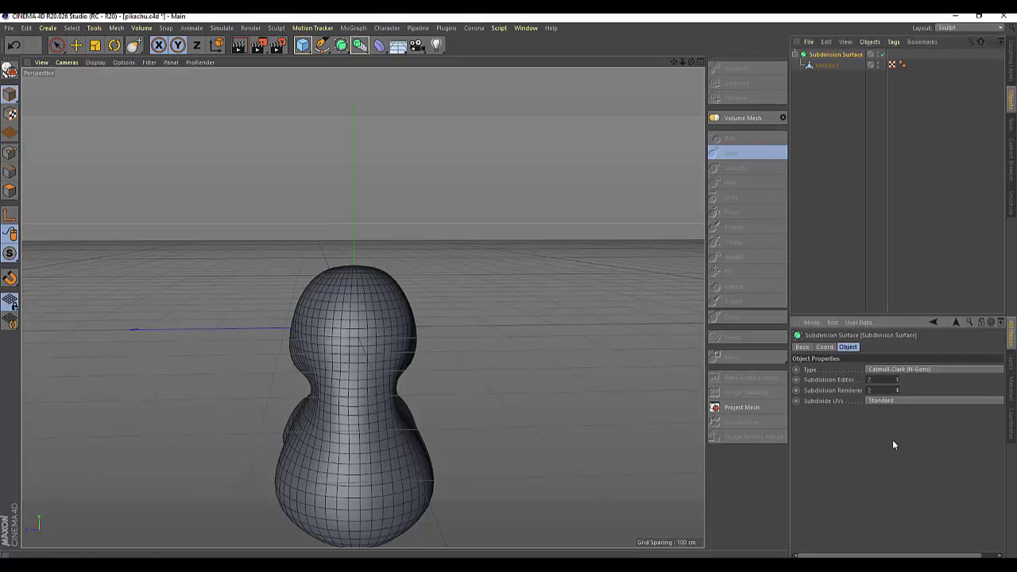
{"action": "left_click", "coordinate": [826, 67], "text": "ctrl"}
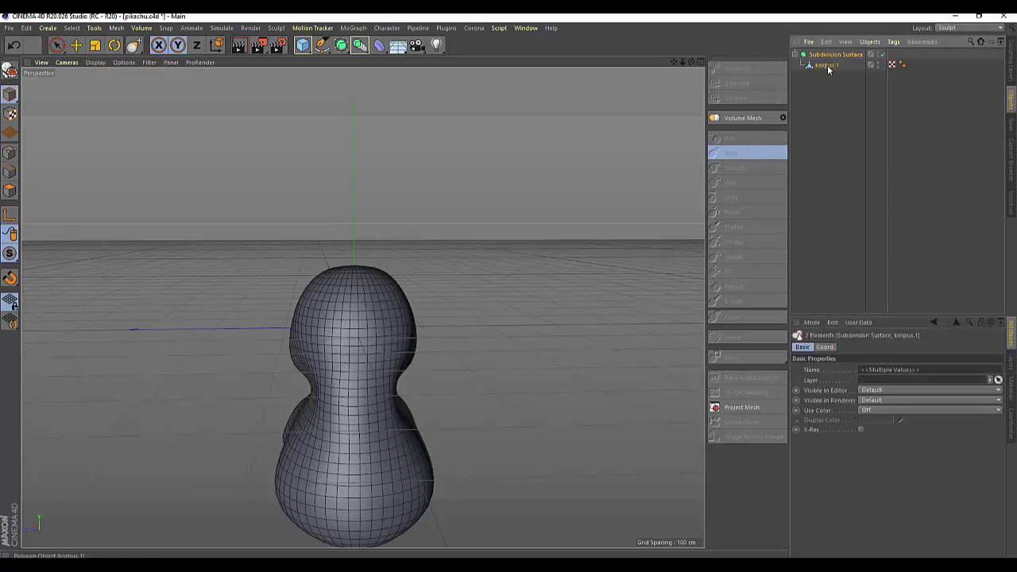
{"action": "right_click", "coordinate": [828, 70]}
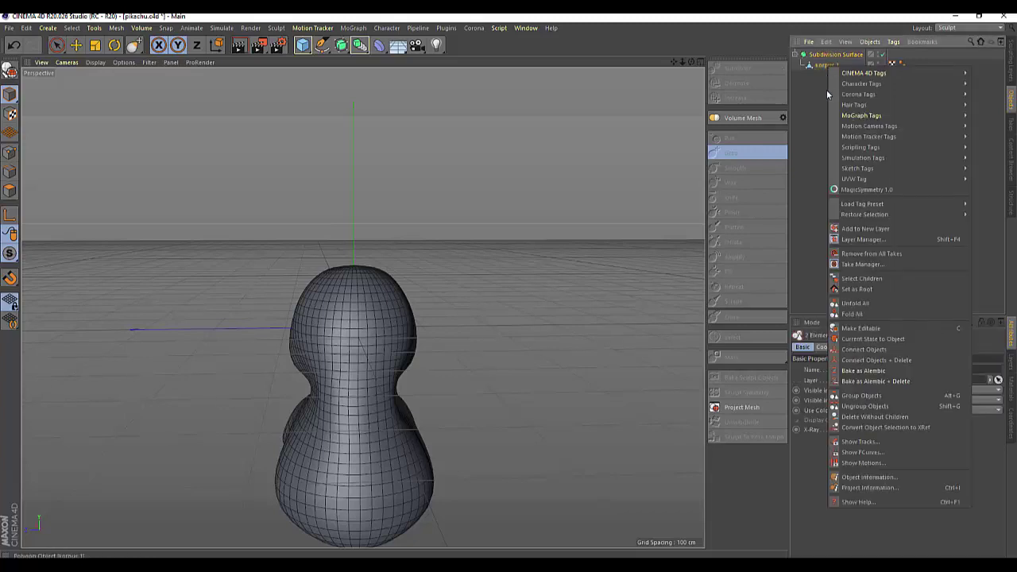
{"action": "left_click", "coordinate": [846, 364]}
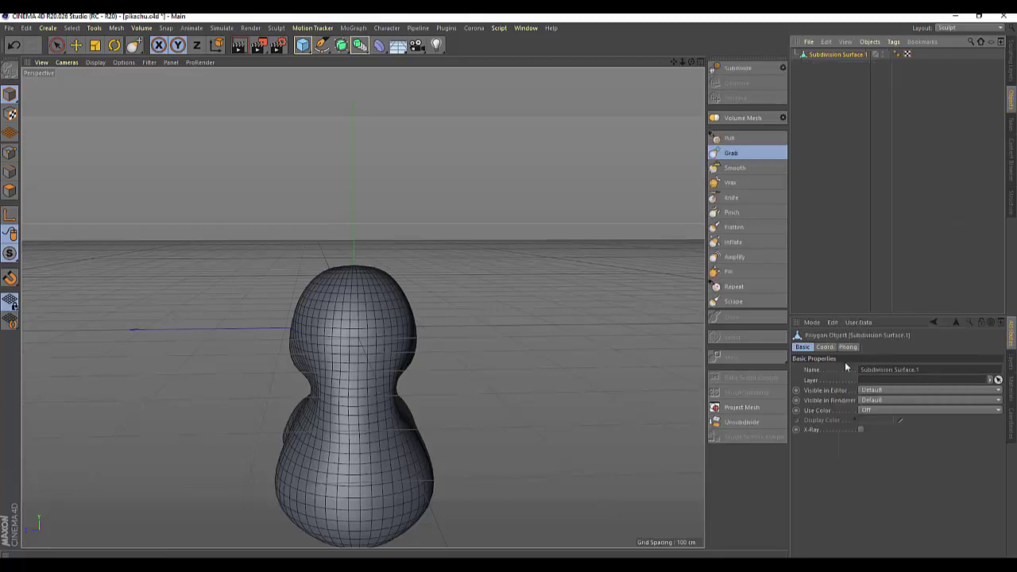
Push a shallow eye socket into the lower front of the head with the Grab brush
{"action": "mouse_move", "coordinate": [691, 61]}
{"action": "left_mouse_down"}
{"action": "mouse_move", "coordinate": [362, 307]}
{"action": "mouse_move", "coordinate": [329, 284]}
{"action": "left_mouse_up"}
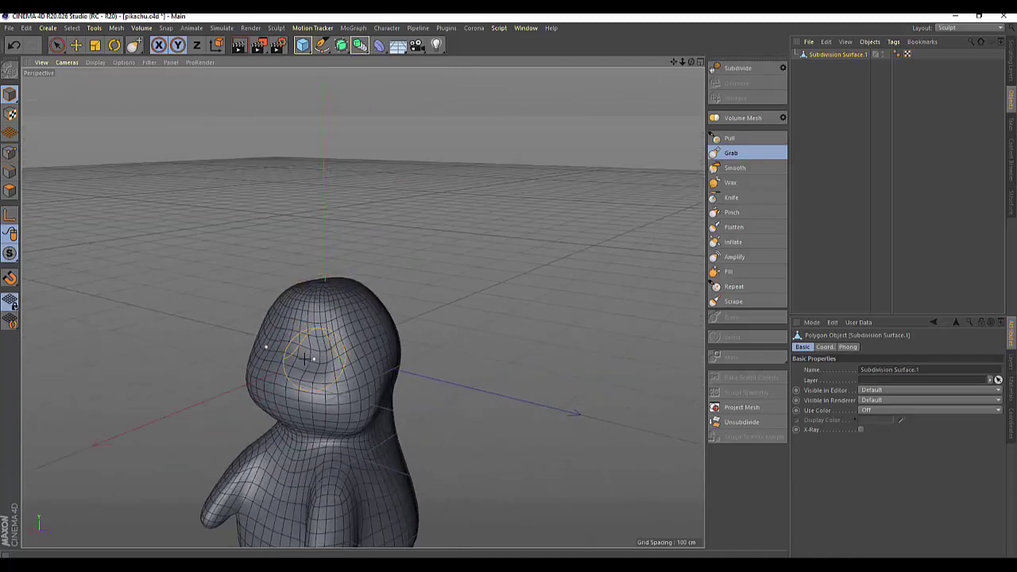
{"action": "mouse_move", "coordinate": [306, 359]}
{"action": "left_mouse_down"}
{"action": "mouse_move", "coordinate": [270, 349]}
{"action": "mouse_move", "coordinate": [345, 408]}
{"action": "mouse_move", "coordinate": [282, 403]}
{"action": "left_mouse_up"}
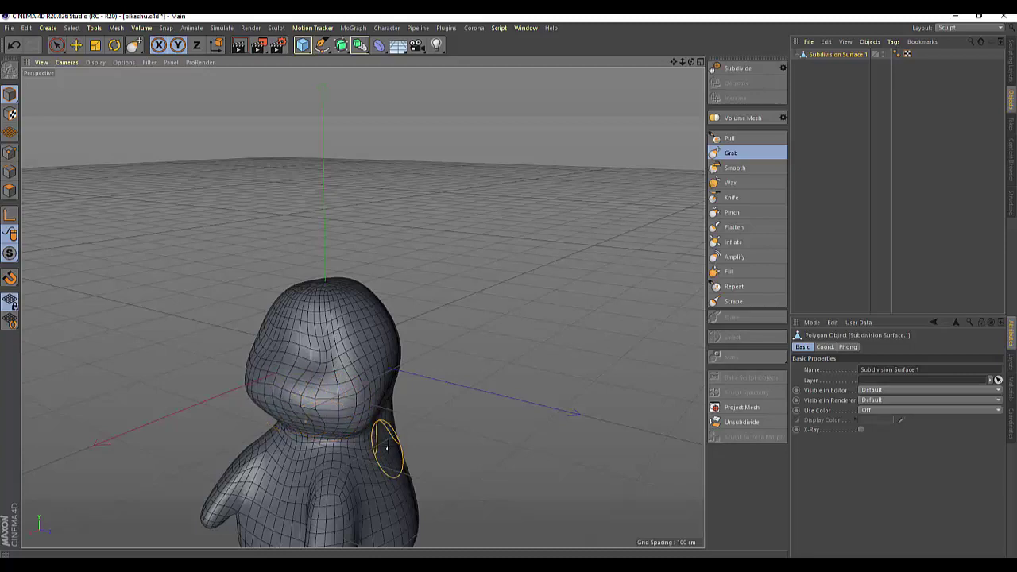
Add a sphere and shrink it down to eye size beside the head
{"action": "left_click", "coordinate": [303, 50]}
{"action": "left_click", "coordinate": [517, 79]}
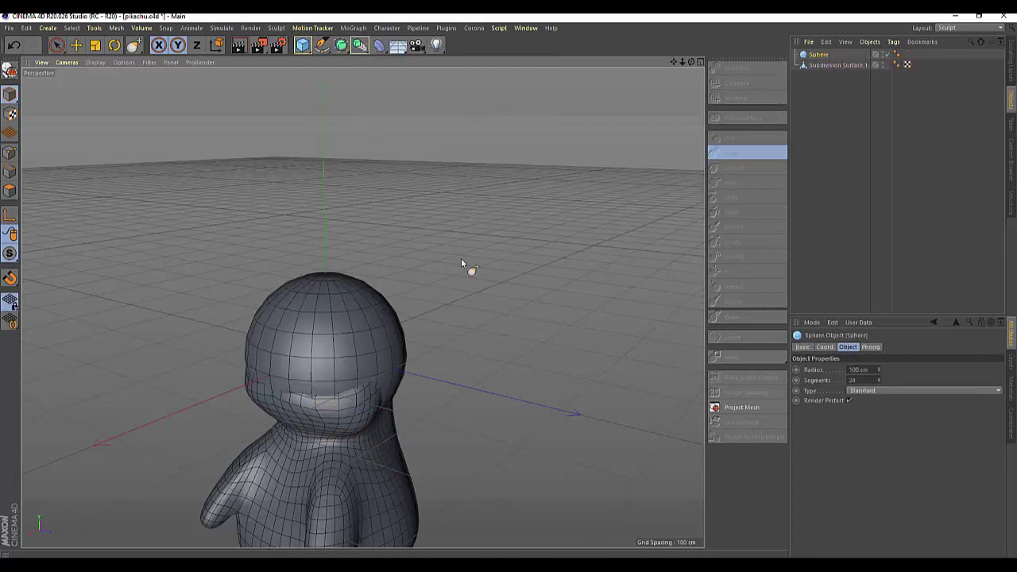
{"action": "left_click", "coordinate": [96, 49]}
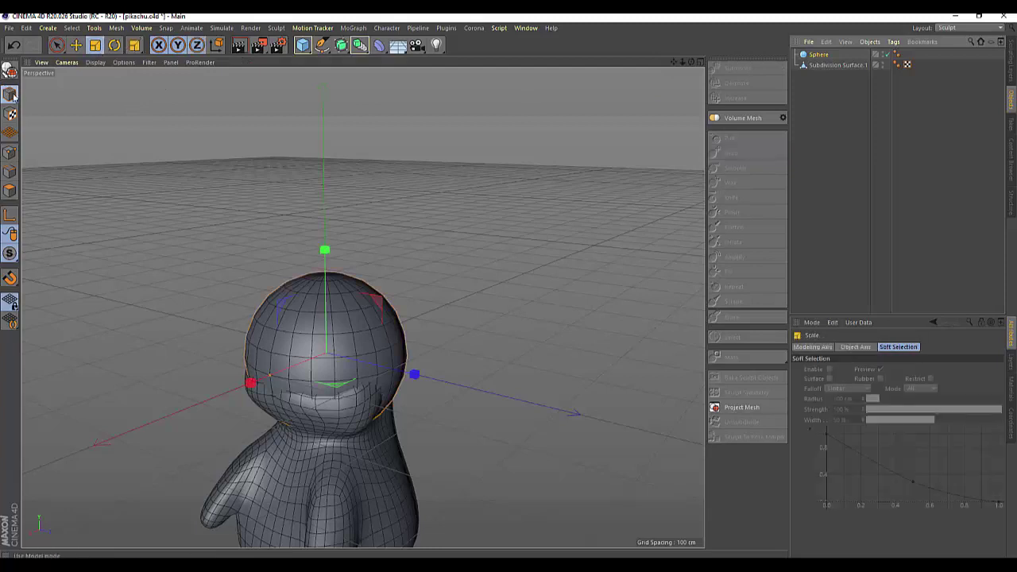
{"action": "left_click_drag", "start_coordinate": [569, 275], "coordinate": [360, 400]}
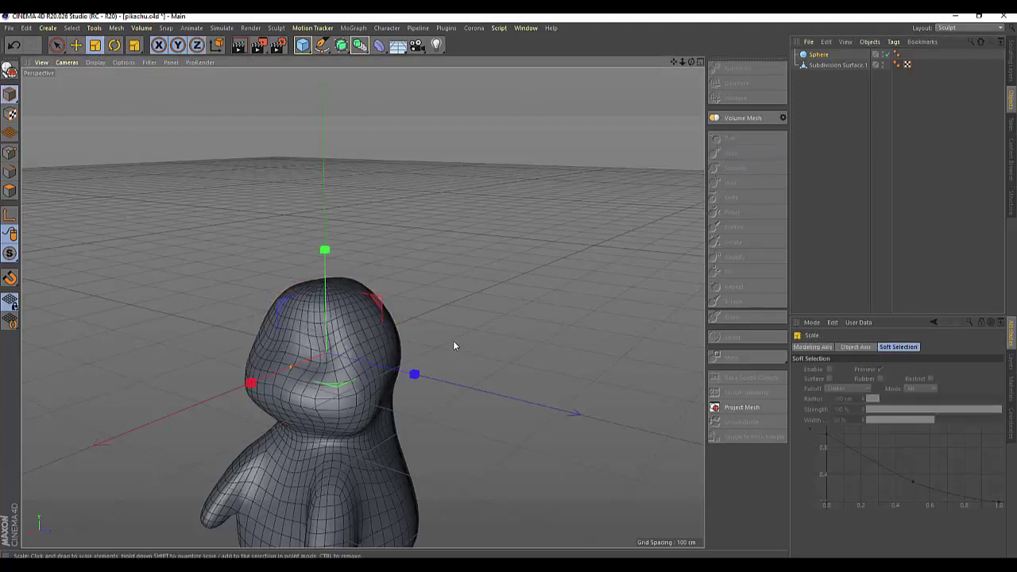
{"action": "left_click", "coordinate": [56, 46]}
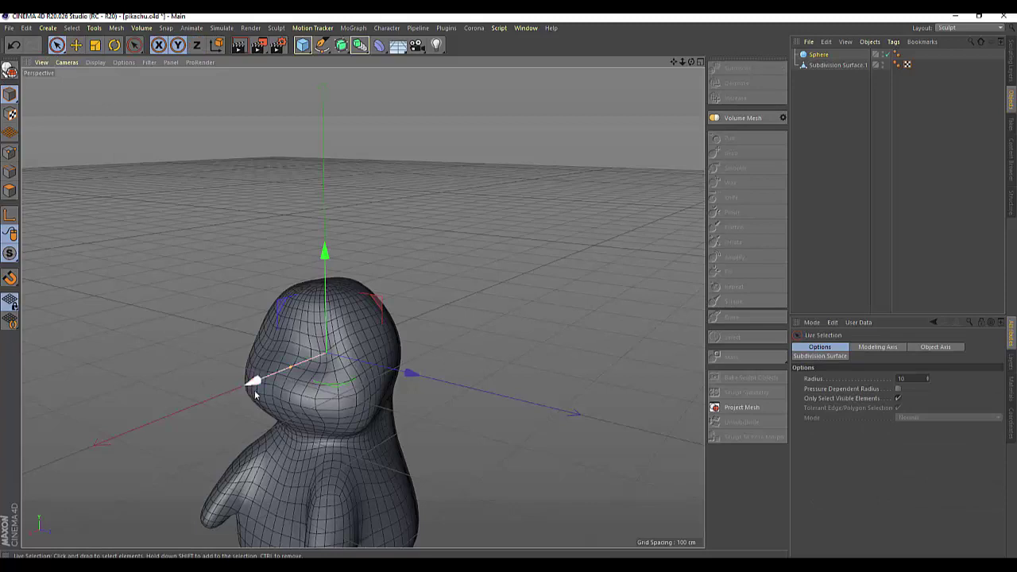
{"action": "left_click_drag", "start_coordinate": [254, 393], "coordinate": [227, 392]}
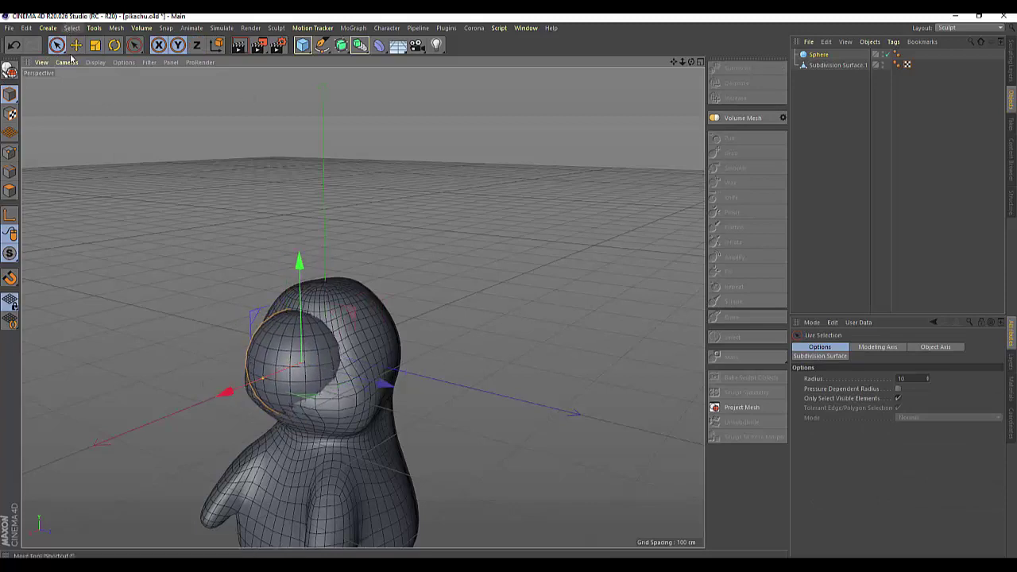
{"action": "left_click", "coordinate": [95, 46]}
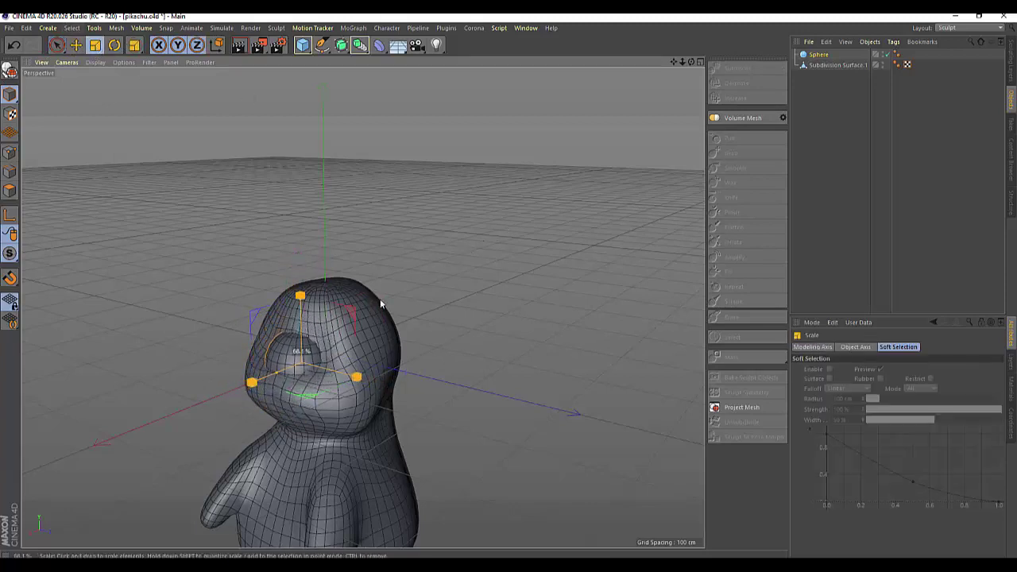
{"action": "left_click_drag", "start_coordinate": [380, 302], "coordinate": [353, 315]}
Scale the sphere to about 61.5 percent and seat it in the head's eye socket
{"action": "key", "text": "e"}
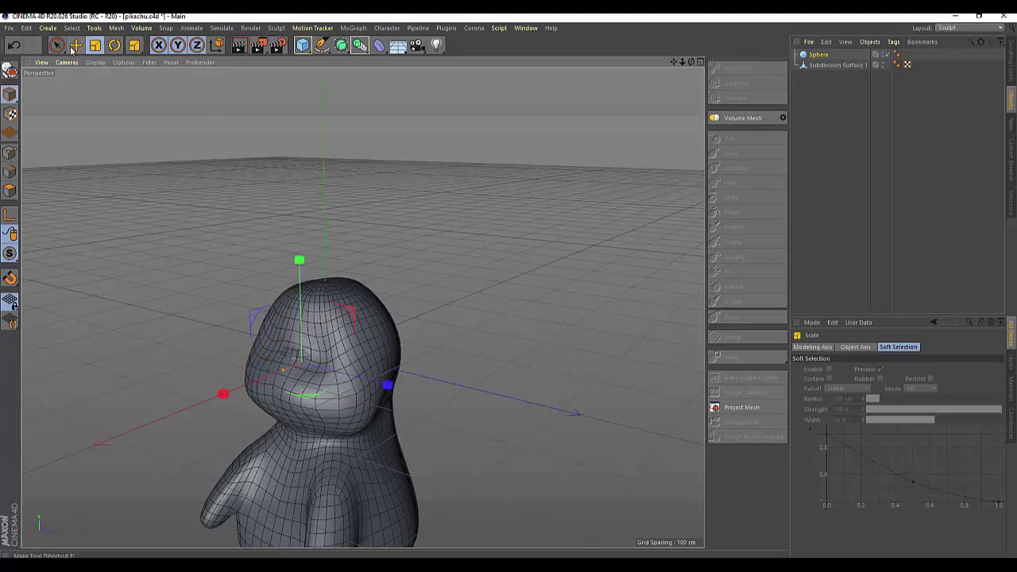
{"action": "left_click", "coordinate": [56, 45]}
{"action": "left_click_drag", "start_coordinate": [387, 398], "coordinate": [412, 398]}
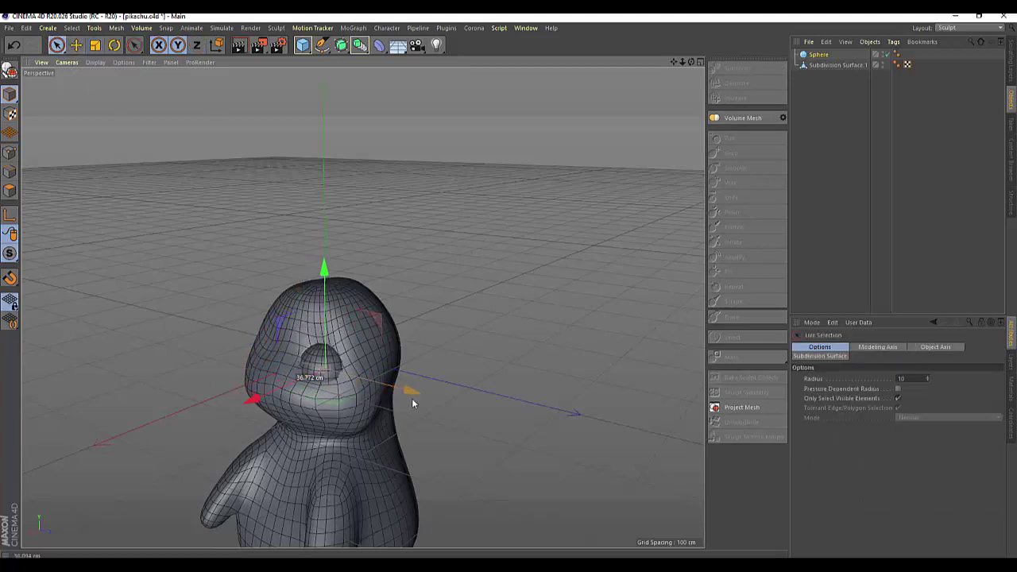
{"action": "left_click_drag", "start_coordinate": [691, 63], "coordinate": [339, 277]}
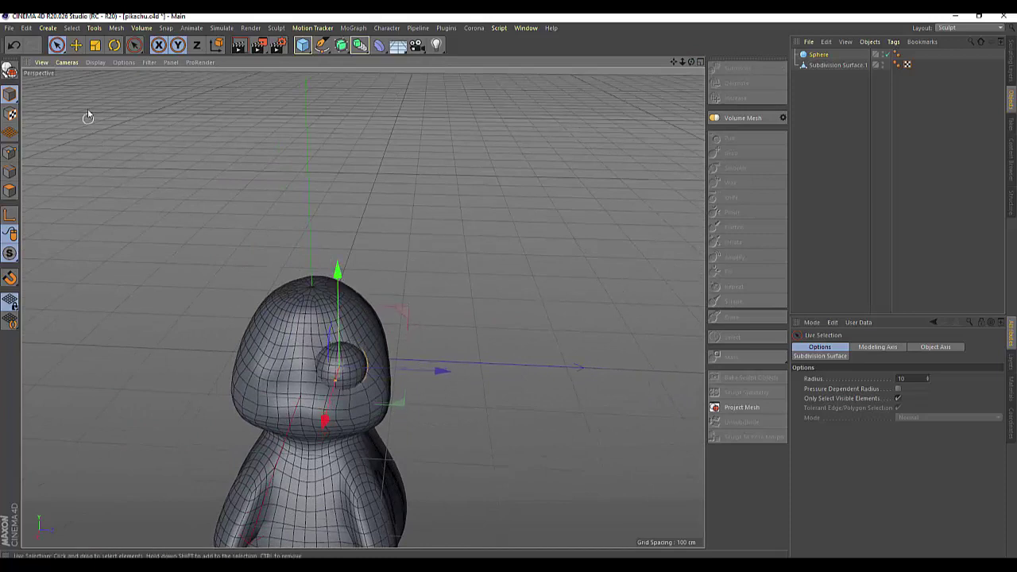
{"action": "left_click", "coordinate": [95, 46]}
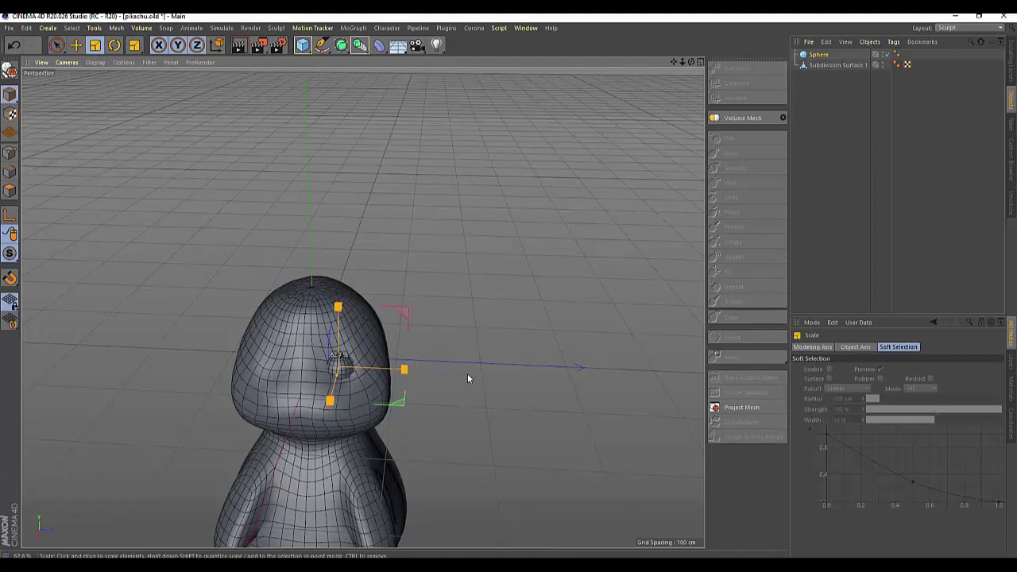
{"action": "left_click_drag", "start_coordinate": [465, 381], "coordinate": [468, 379]}
{"action": "mouse_move", "coordinate": [691, 62]}
{"action": "left_mouse_down"}
{"action": "mouse_move", "coordinate": [362, 307]}
{"action": "mouse_move", "coordinate": [500, 291]}
{"action": "left_mouse_up"}
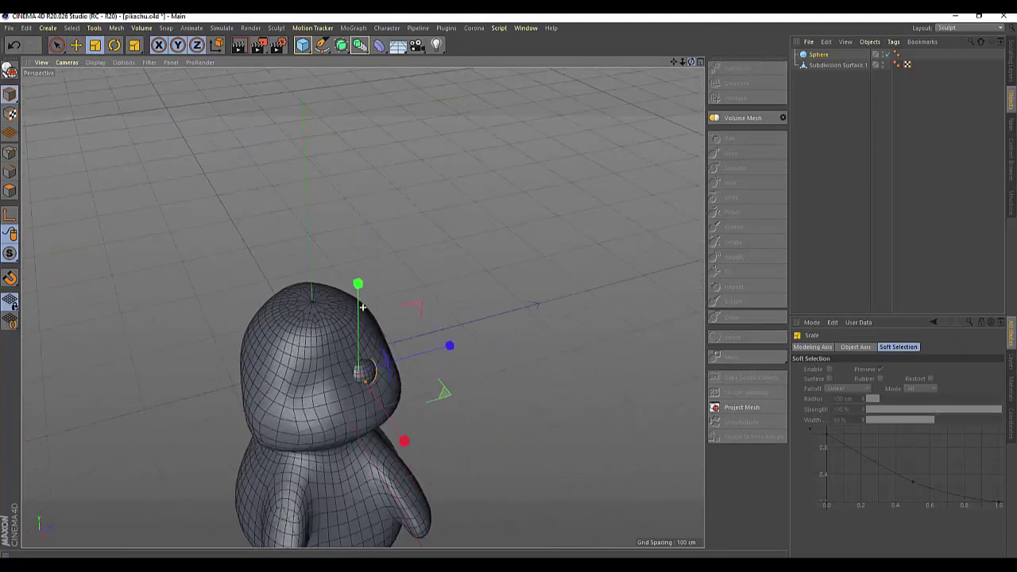
{"action": "left_click", "coordinate": [76, 46]}
{"action": "left_click_drag", "start_coordinate": [446, 365], "coordinate": [470, 355]}
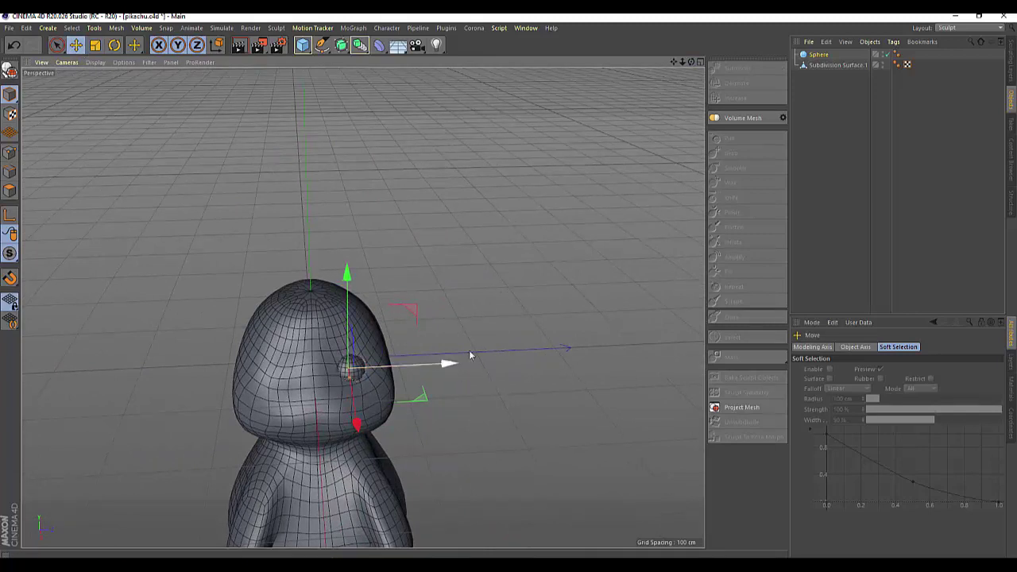
{"action": "left_click", "coordinate": [817, 54]}
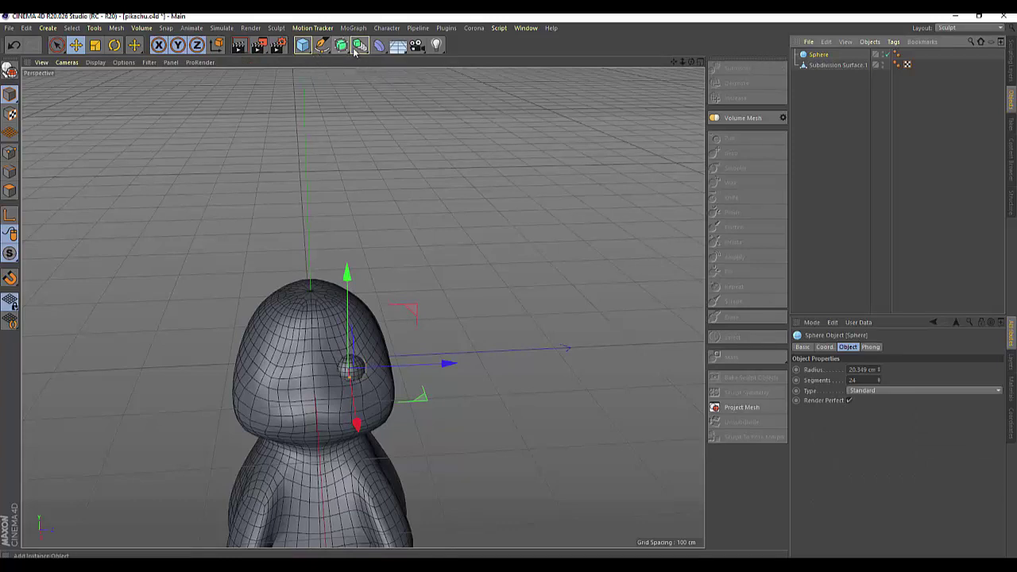
Place the eye sphere under a new Symmetry object with Mirror Plane set to XY
{"action": "left_click", "coordinate": [355, 48]}
{"action": "left_click", "coordinate": [547, 98]}
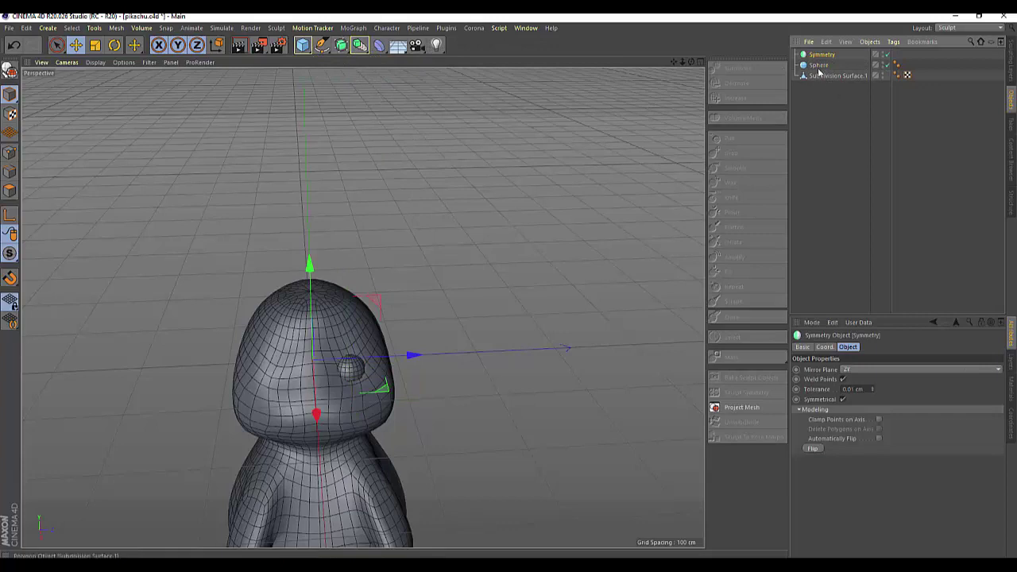
{"action": "left_click_drag", "start_coordinate": [821, 56], "coordinate": [821, 56]}
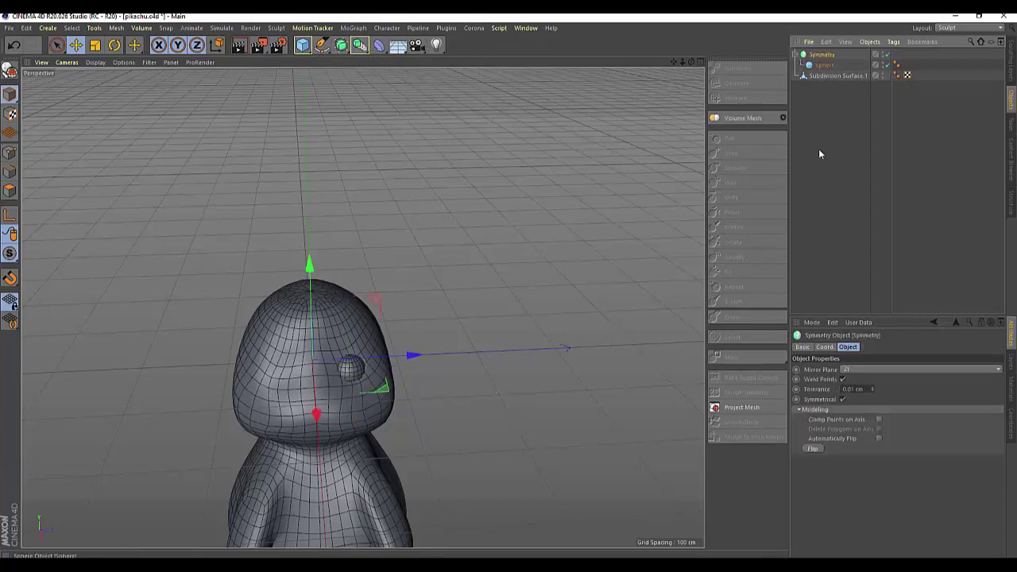
{"action": "left_click", "coordinate": [864, 370]}
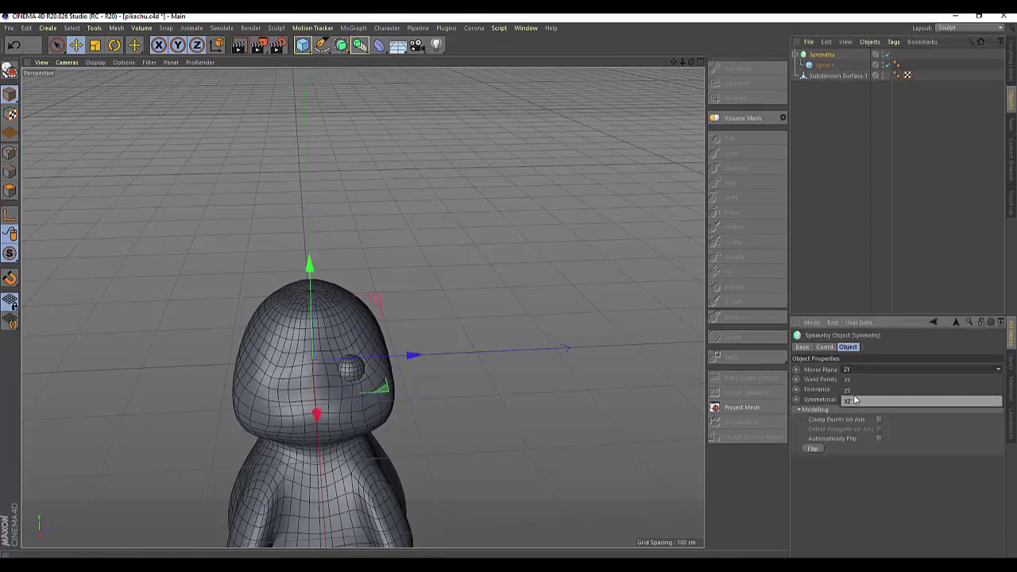
{"action": "left_click", "coordinate": [855, 382]}
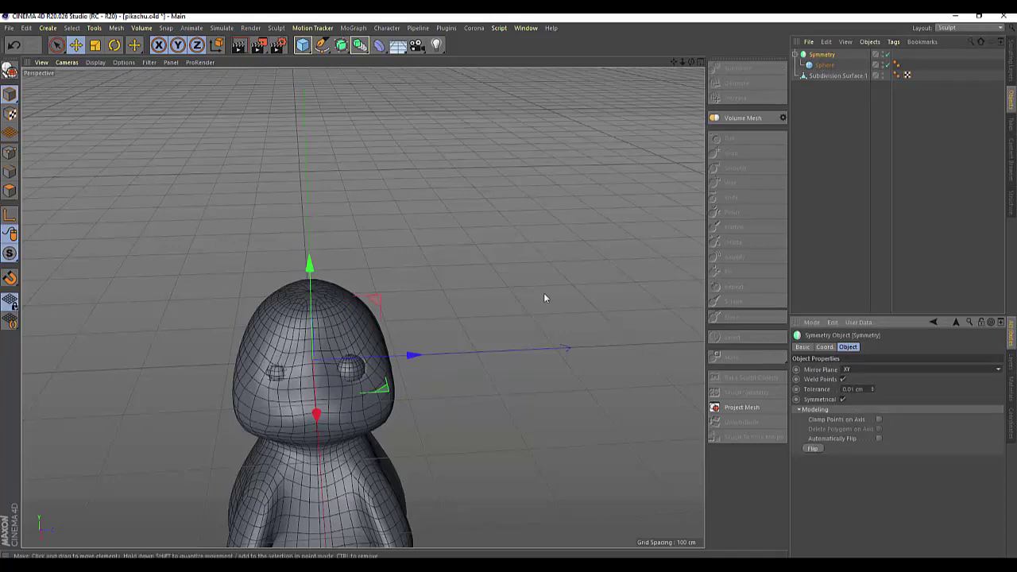
{"action": "left_click_drag", "start_coordinate": [691, 62], "coordinate": [682, 72]}
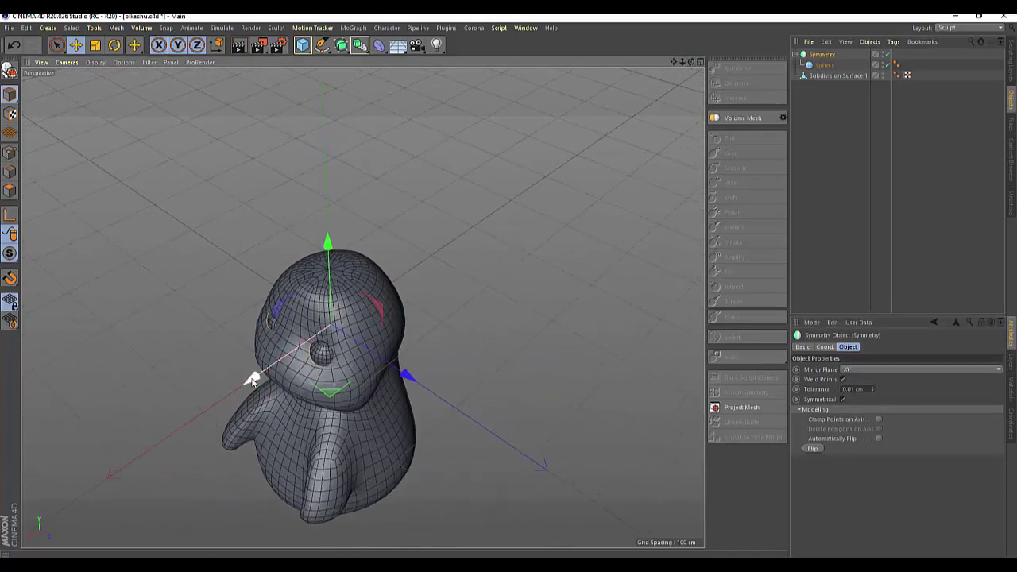
{"action": "left_click_drag", "start_coordinate": [254, 377], "coordinate": [251, 386]}
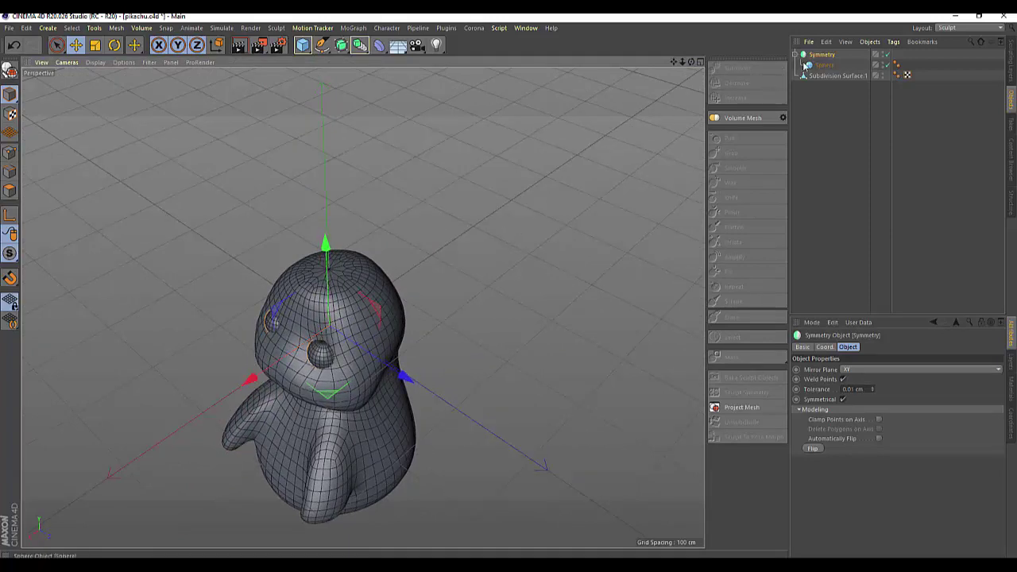
Slide the body along X in the Top view, then shift the Symmetry eye pair about 16.5 cm along X
{"action": "left_click", "coordinate": [701, 63]}
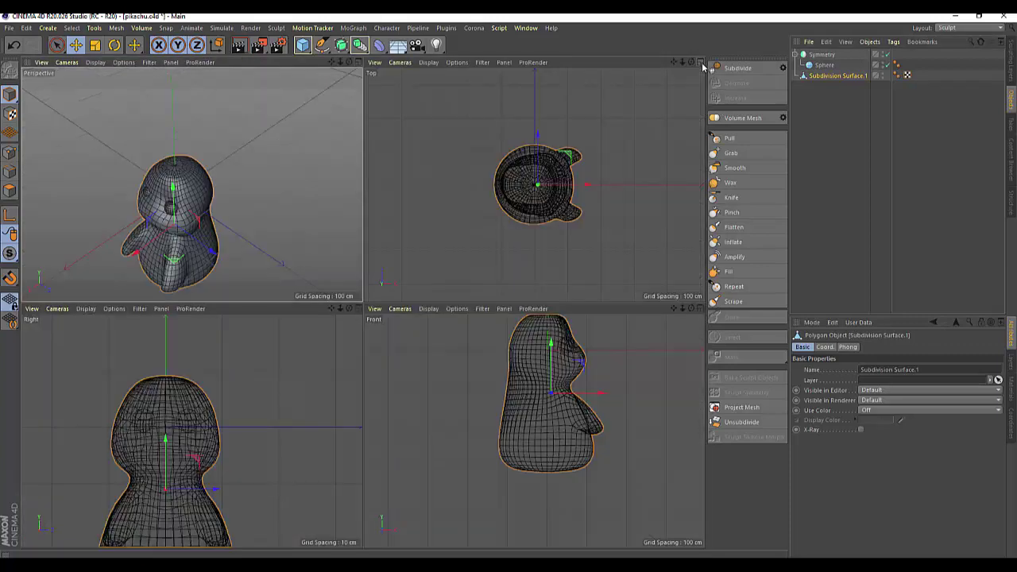
{"action": "scroll", "coordinate": [643, 154], "scroll_direction": "up", "scroll_amount": 3}
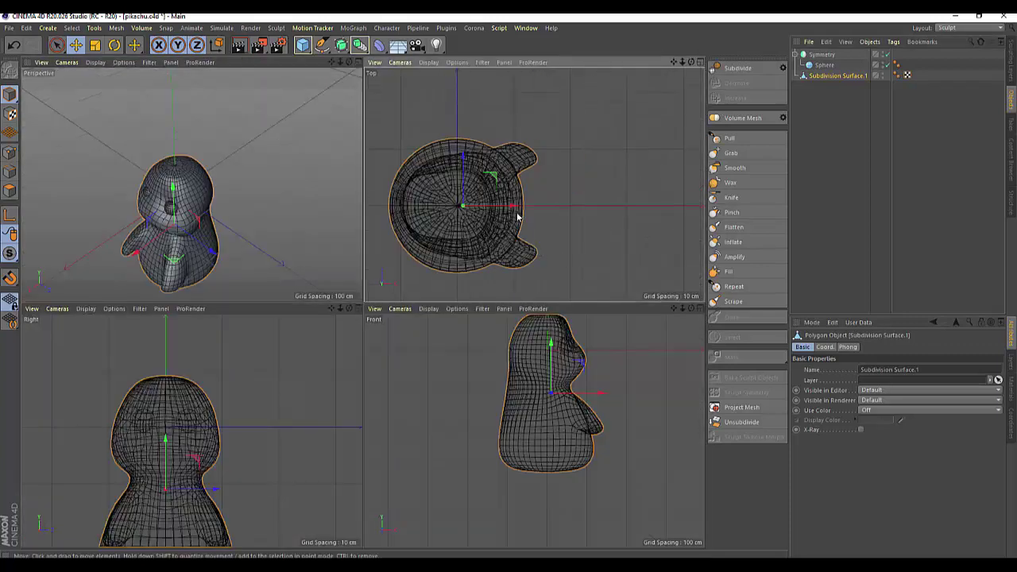
{"action": "left_click_drag", "start_coordinate": [513, 209], "coordinate": [507, 208]}
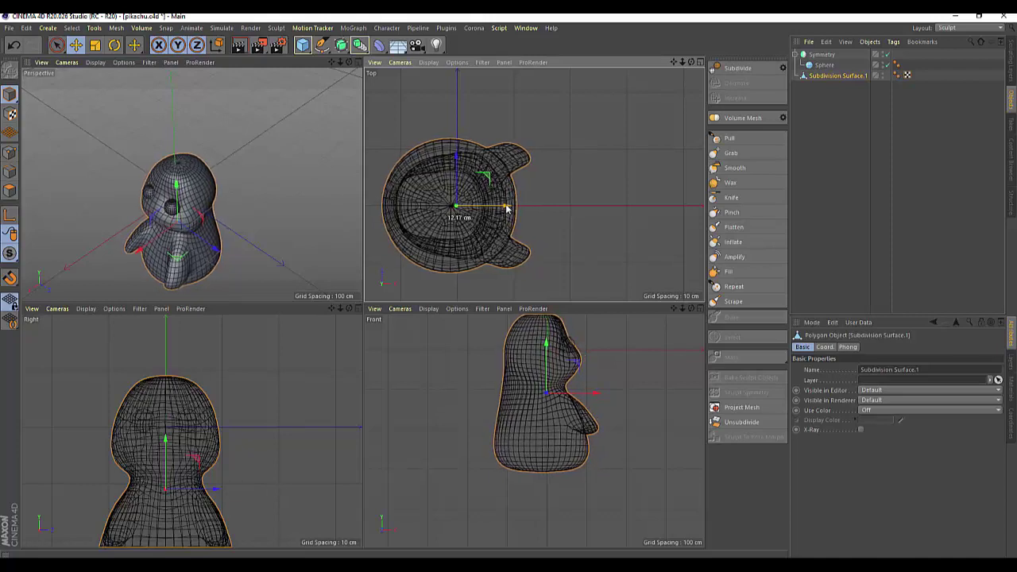
{"action": "left_click", "coordinate": [357, 63]}
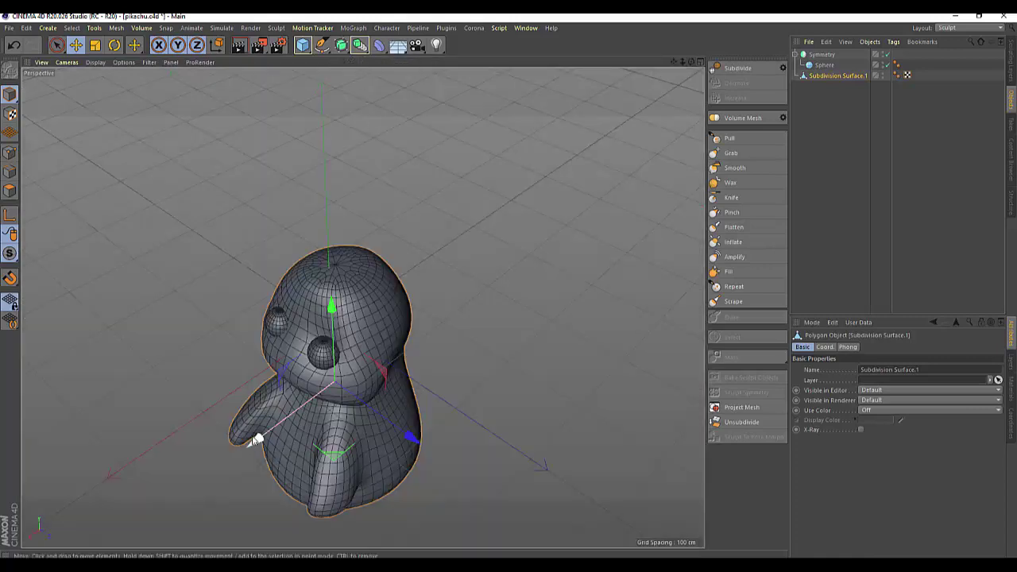
{"action": "left_click_drag", "start_coordinate": [256, 437], "coordinate": [255, 442]}
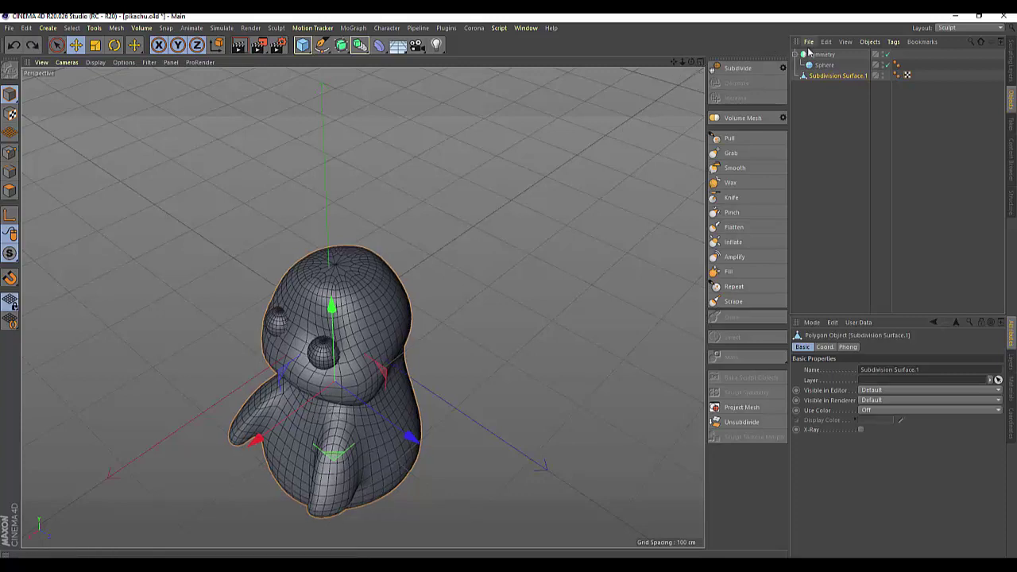
{"action": "left_click", "coordinate": [318, 326]}
{"action": "left_click_drag", "start_coordinate": [259, 387], "coordinate": [260, 372]}
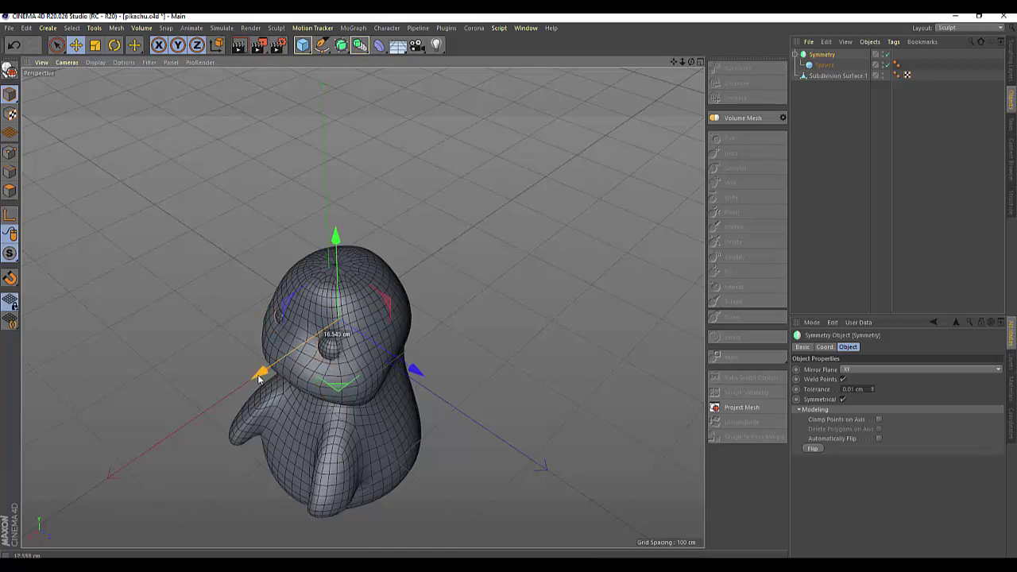
Rotate the selection 90 degrees and push the selected head points inward and down
{"action": "left_click", "coordinate": [96, 45]}
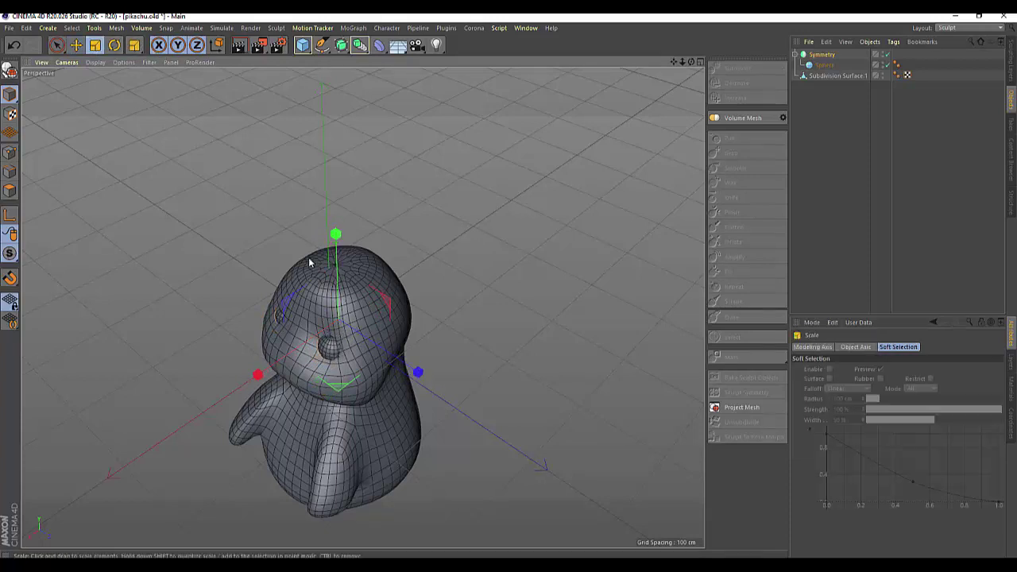
{"action": "left_click", "coordinate": [115, 46]}
{"action": "left_click_drag", "start_coordinate": [304, 310], "coordinate": [293, 394]}
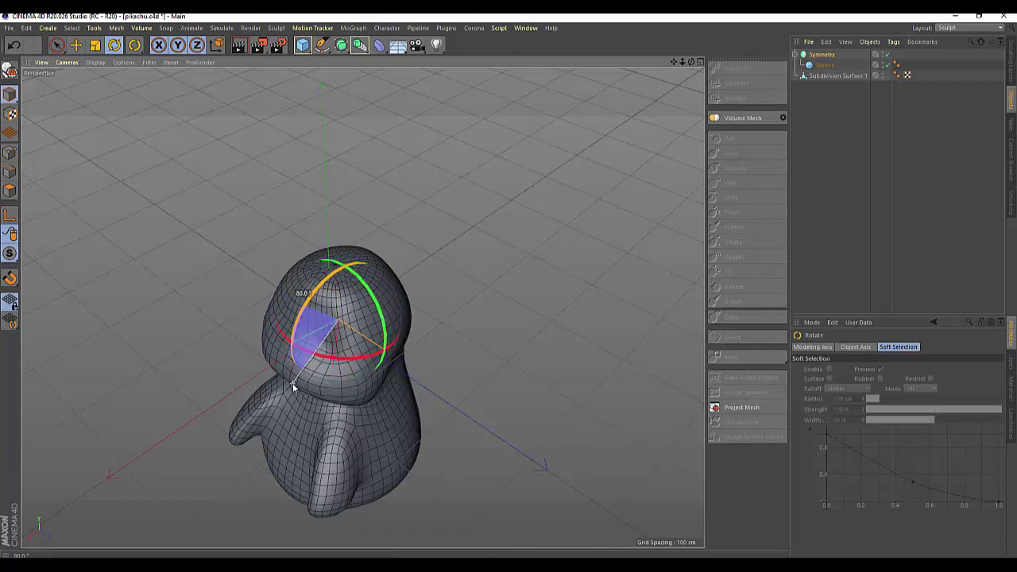
{"action": "left_click_drag", "start_coordinate": [293, 389], "coordinate": [339, 353]}
{"action": "left_click", "coordinate": [76, 45]}
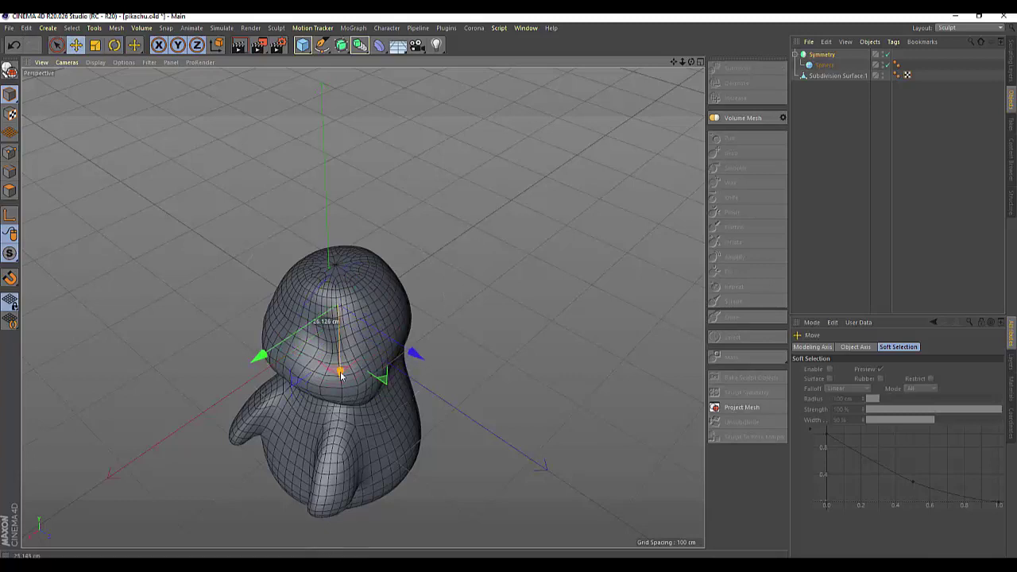
{"action": "left_click_drag", "start_coordinate": [278, 342], "coordinate": [237, 346]}
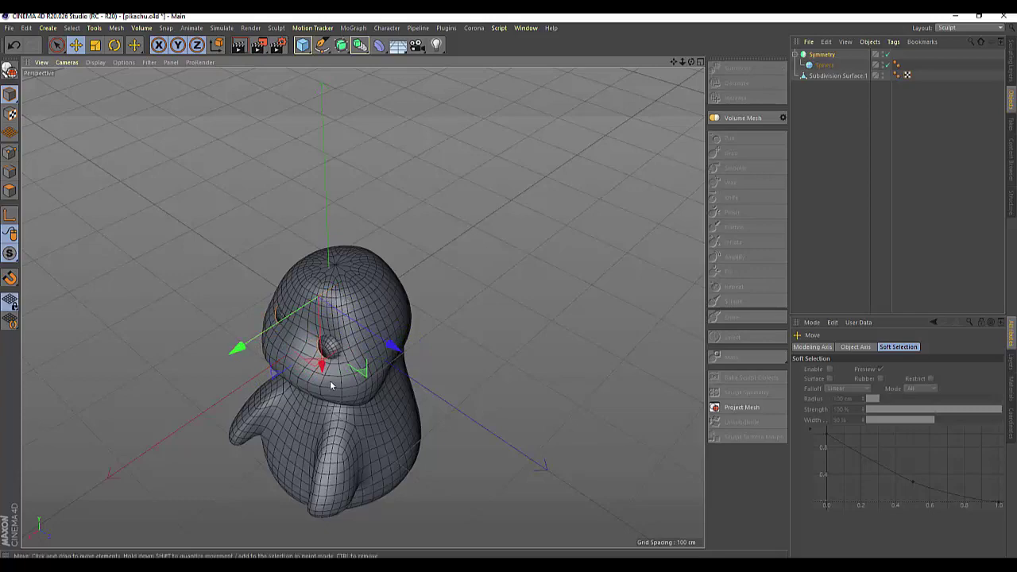
{"action": "left_click_drag", "start_coordinate": [321, 367], "coordinate": [322, 359]}
Undo the last two head edits with Ctrl+Z
{"action": "mouse_move", "coordinate": [691, 63]}
{"action": "left_mouse_down"}
{"action": "mouse_move", "coordinate": [363, 307]}
{"action": "mouse_move", "coordinate": [195, 15]}
{"action": "left_mouse_up"}
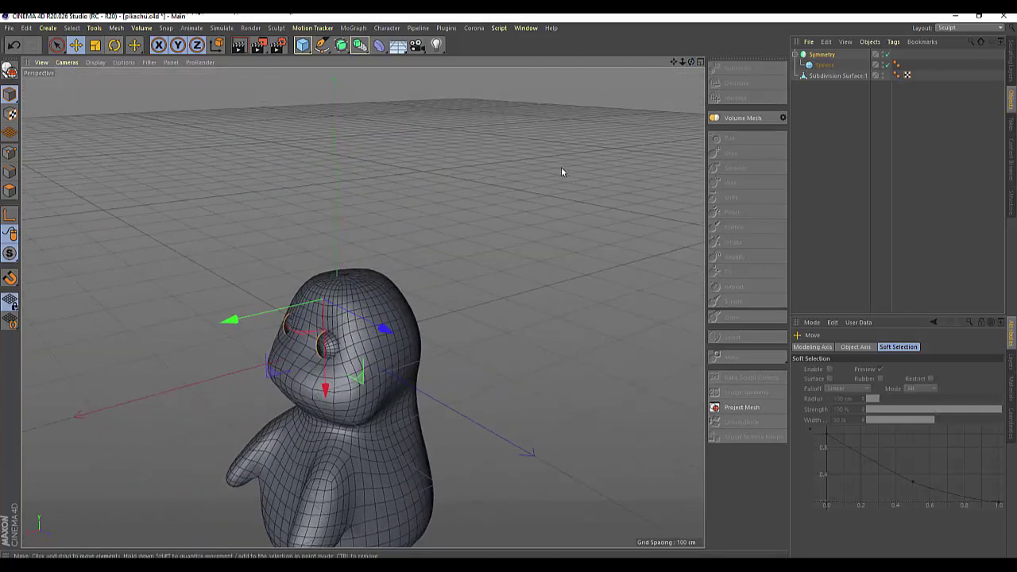
{"action": "key", "text": "ctrl+z"}
{"action": "key", "text": "ctrl+z"}
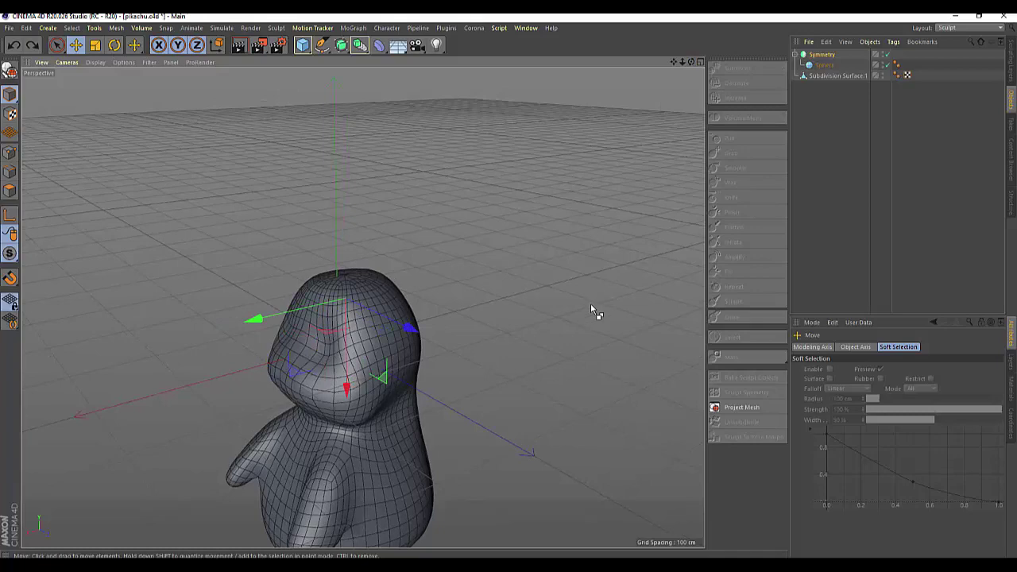
{"action": "key", "text": "ctrl+z"}
{"action": "key", "text": "ctrl+z"}
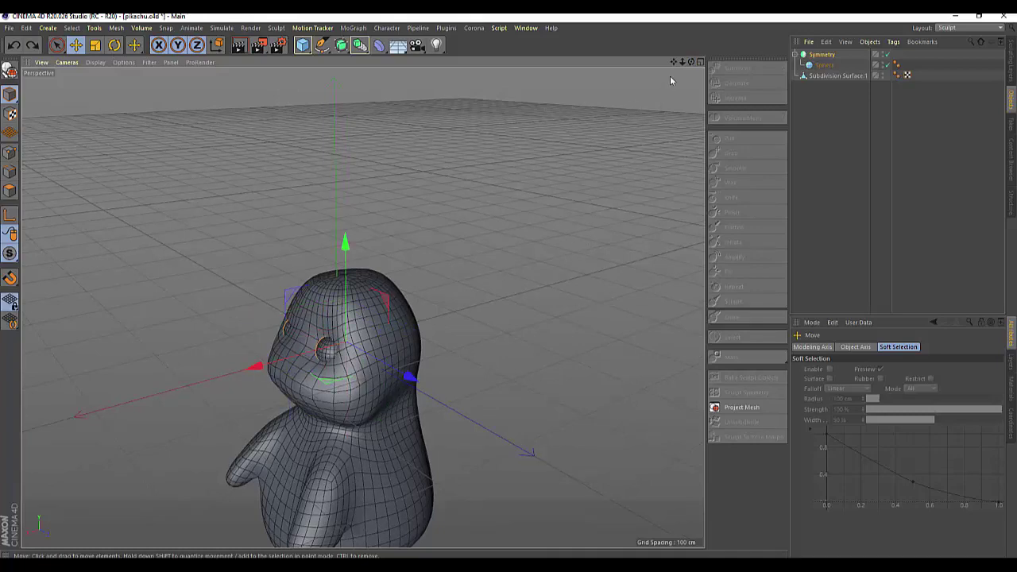
{"action": "mouse_move", "coordinate": [691, 61]}
{"action": "left_mouse_down"}
{"action": "mouse_move", "coordinate": [362, 307]}
{"action": "mouse_move", "coordinate": [641, 95]}
{"action": "left_mouse_up"}
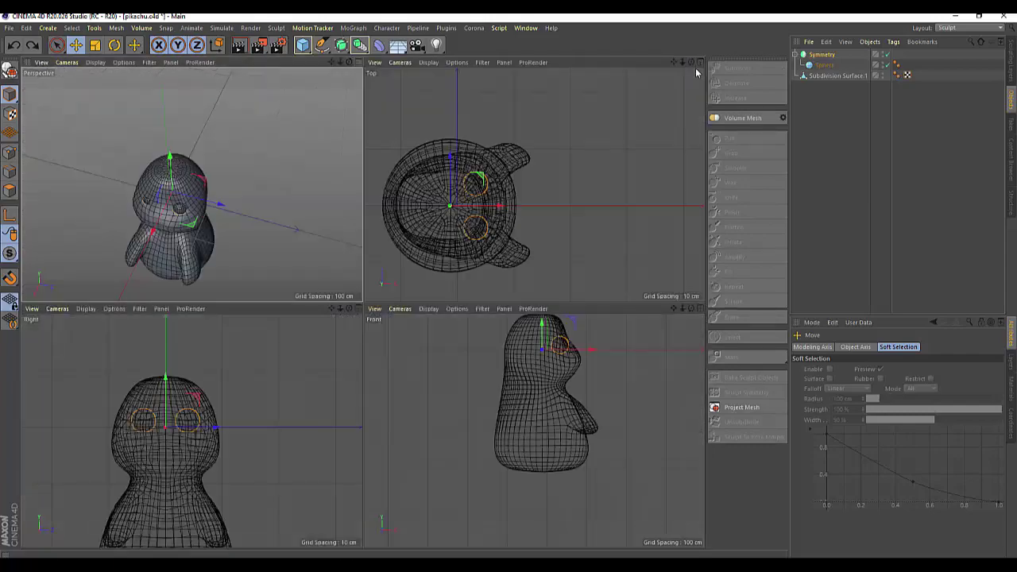
In the Top view, shift the eye spheres about 13 cm along X and nudge Subdivision Surface.1 slightly the same way
{"action": "left_click", "coordinate": [699, 61]}
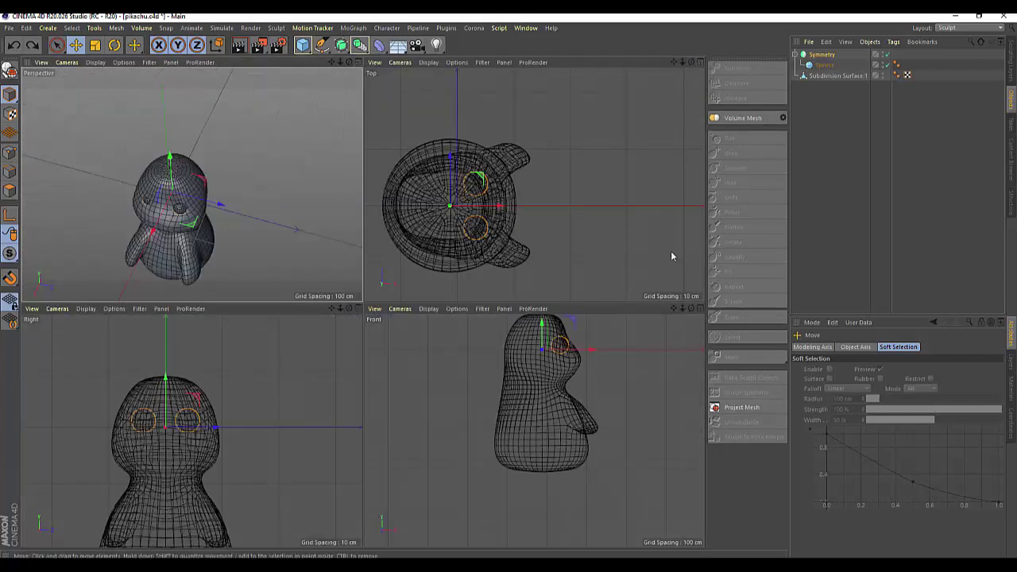
{"action": "left_click", "coordinate": [698, 62]}
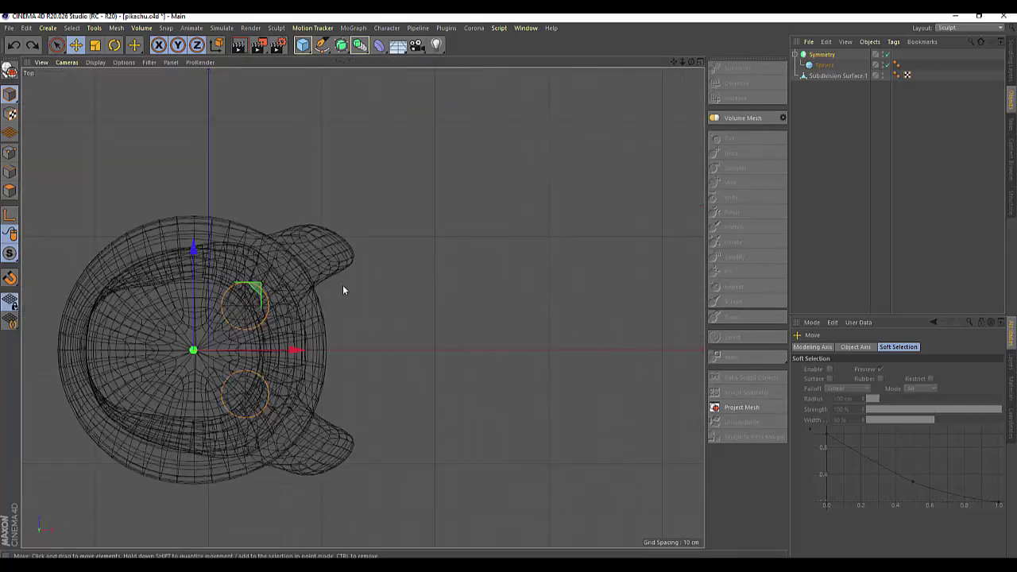
{"action": "left_click_drag", "start_coordinate": [297, 352], "coordinate": [310, 352]}
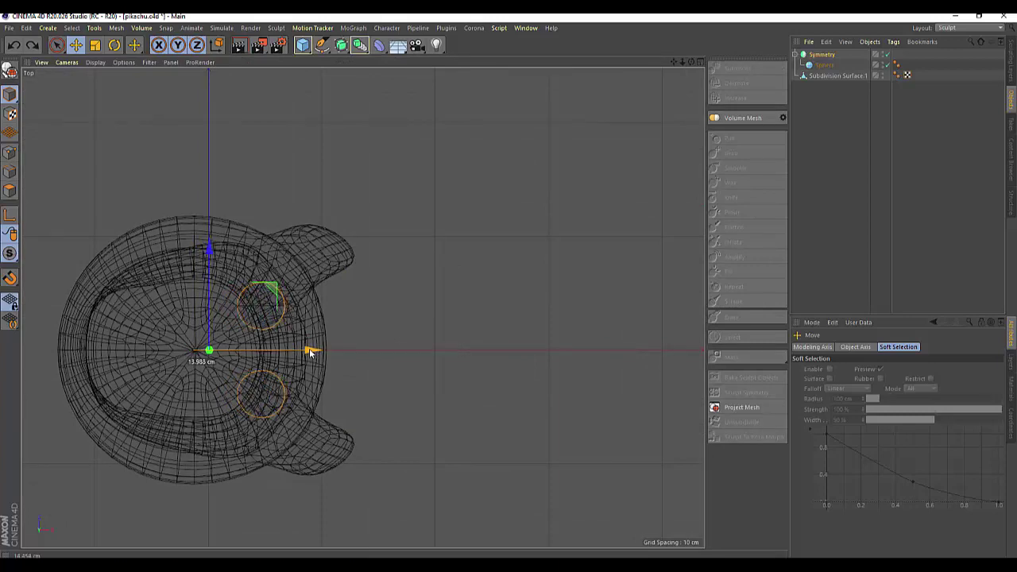
{"action": "left_click", "coordinate": [823, 77]}
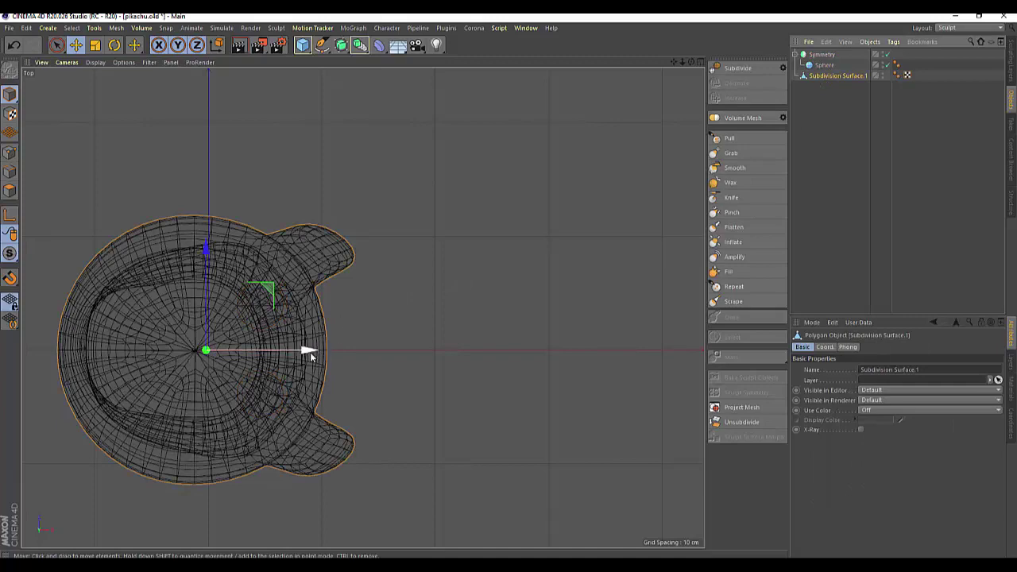
{"action": "left_click_drag", "start_coordinate": [309, 352], "coordinate": [322, 355]}
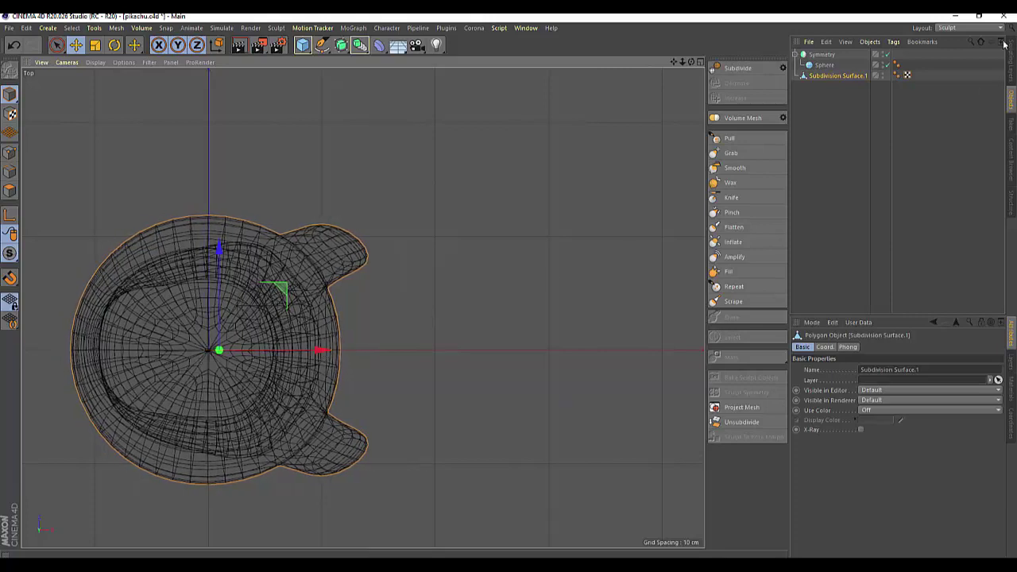
Raise the character mesh about 10.5 cm in the Perspective view
{"action": "middle_click", "coordinate": [470, 94]}
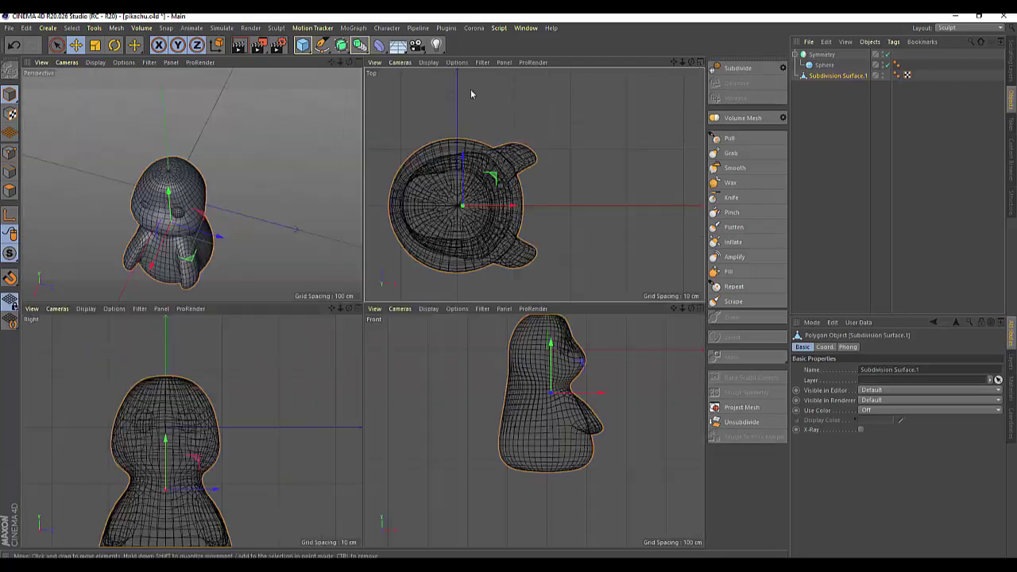
{"action": "left_click", "coordinate": [359, 62]}
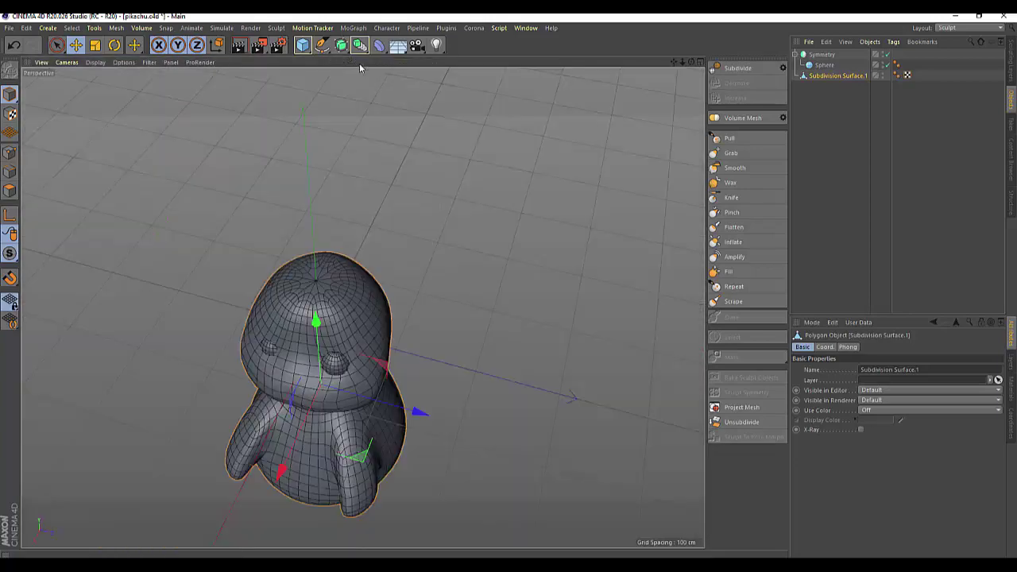
{"action": "left_click_drag", "start_coordinate": [690, 61], "coordinate": [685, 89]}
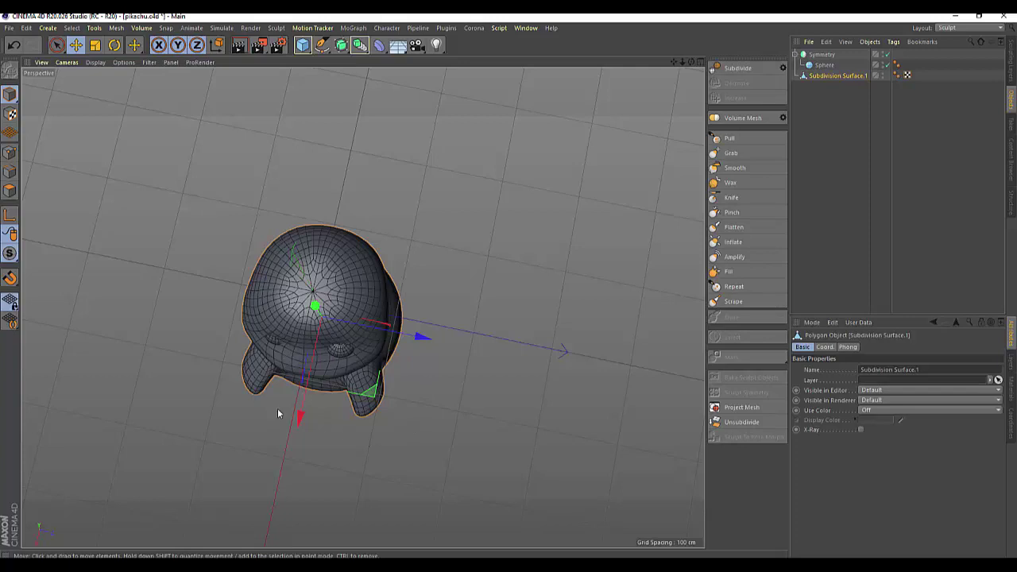
{"action": "left_click_drag", "start_coordinate": [300, 416], "coordinate": [294, 414]}
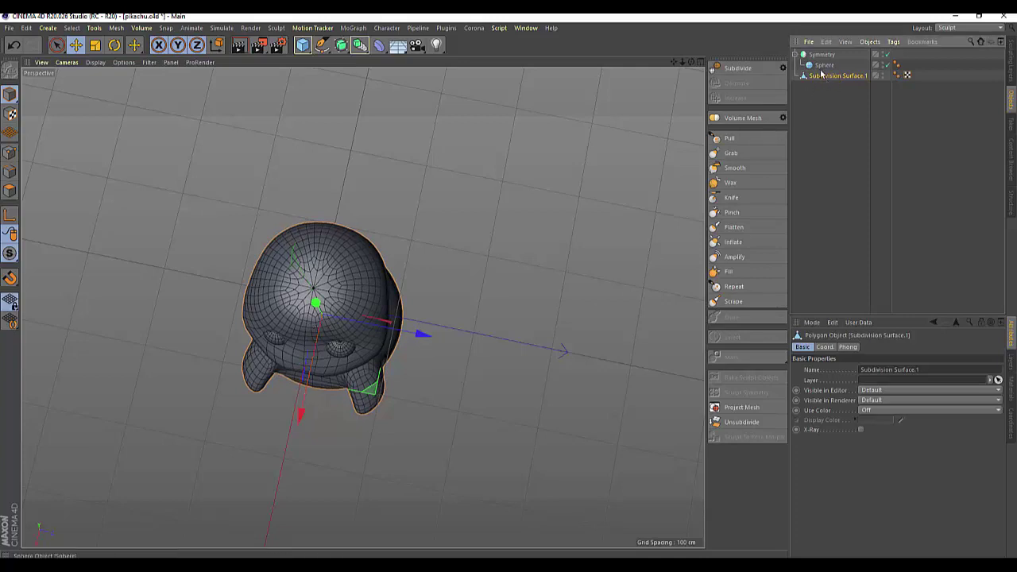
Tilt the character mesh by about 3 degrees with the Rotate tool
{"action": "left_click", "coordinate": [95, 46]}
{"action": "left_click", "coordinate": [114, 45]}
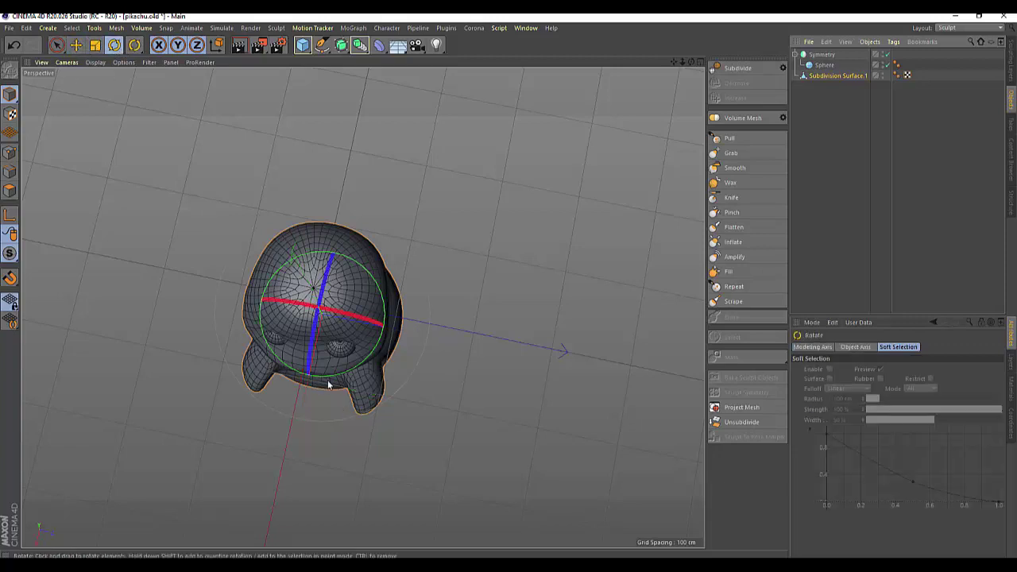
{"action": "left_click_drag", "start_coordinate": [381, 385], "coordinate": [365, 359]}
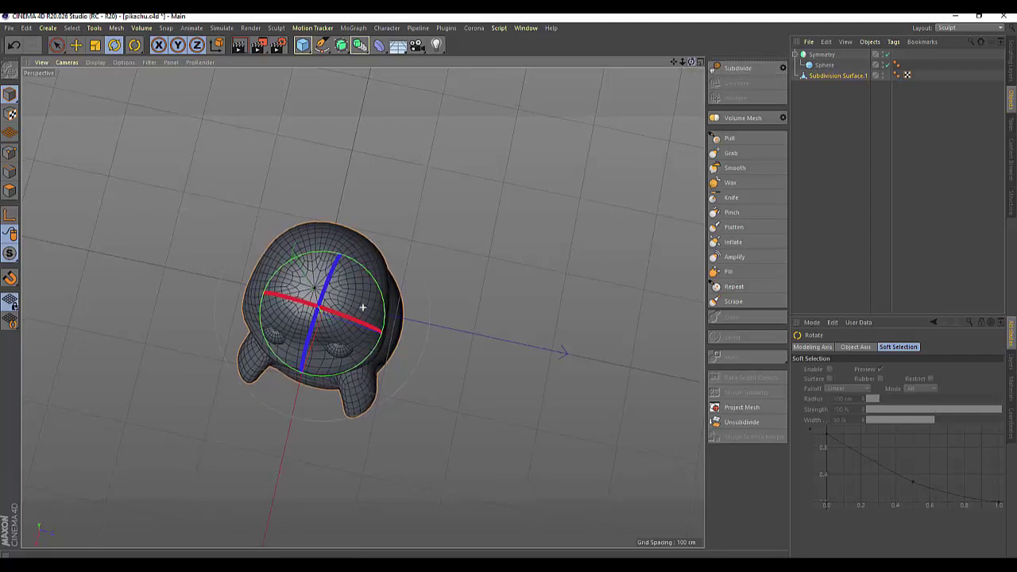
{"action": "mouse_move", "coordinate": [561, 269]}
{"action": "left_mouse_down", "text": "alt"}
{"action": "mouse_move", "coordinate": [362, 307]}
{"action": "mouse_move", "coordinate": [566, 198]}
{"action": "mouse_move", "coordinate": [558, 215]}
{"action": "left_mouse_up", "text": "alt"}
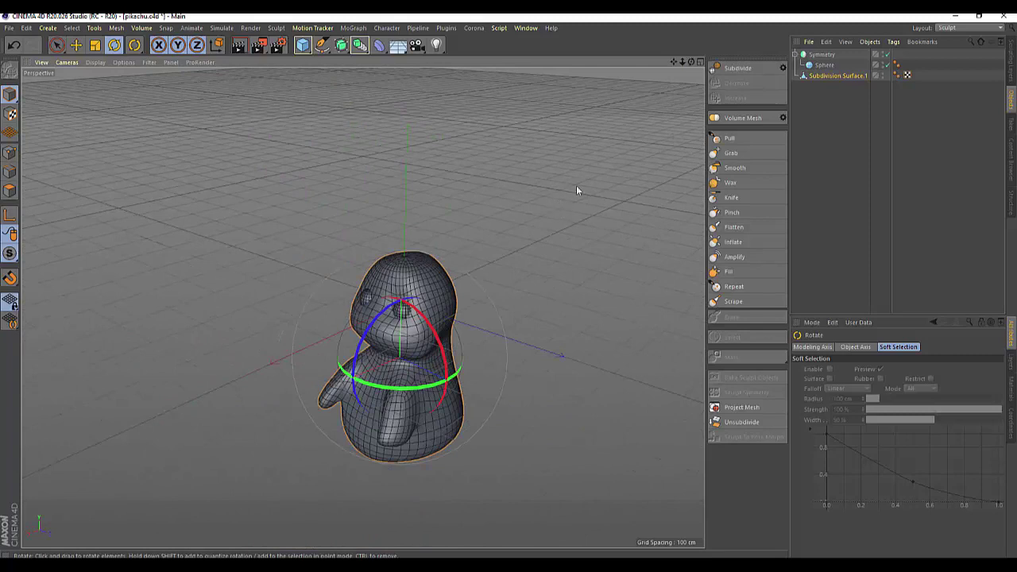
Switch to the Grab sculpt brush, pull the left arm down, and set brush Size to 58
{"action": "left_click", "coordinate": [728, 139]}
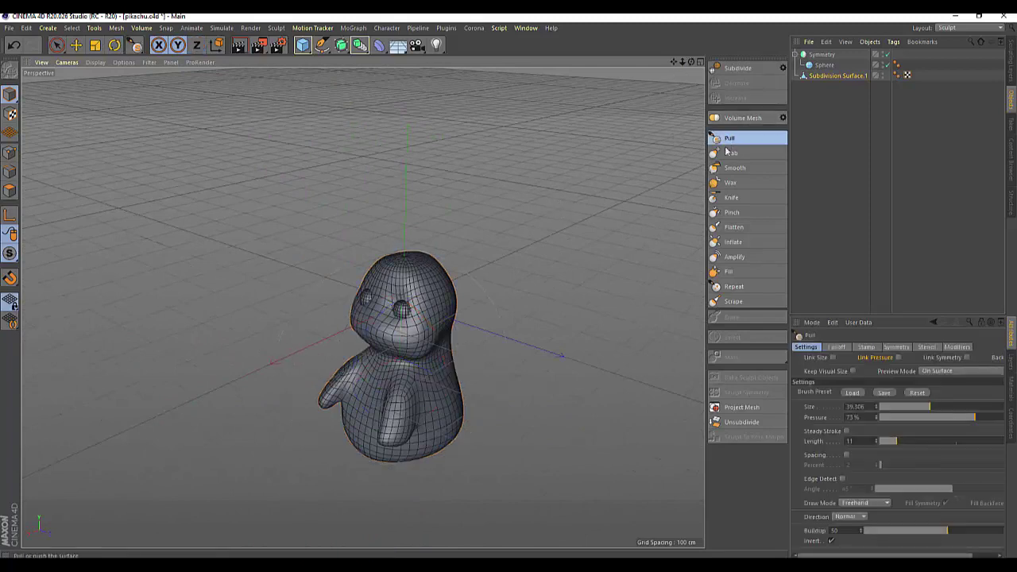
{"action": "left_click", "coordinate": [727, 153]}
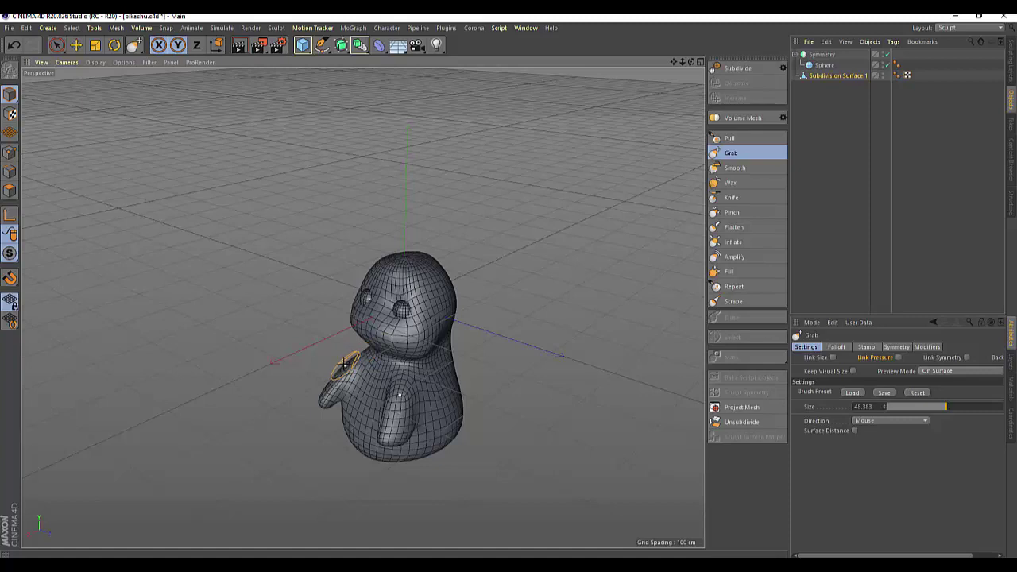
{"action": "left_click_drag", "start_coordinate": [331, 378], "coordinate": [327, 398]}
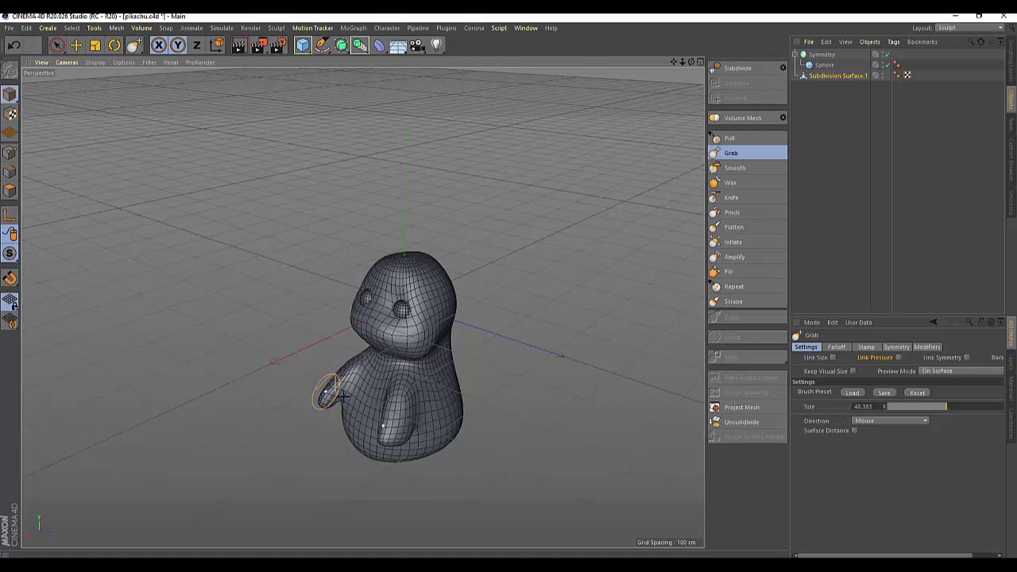
{"action": "left_click_drag", "start_coordinate": [944, 411], "coordinate": [958, 408]}
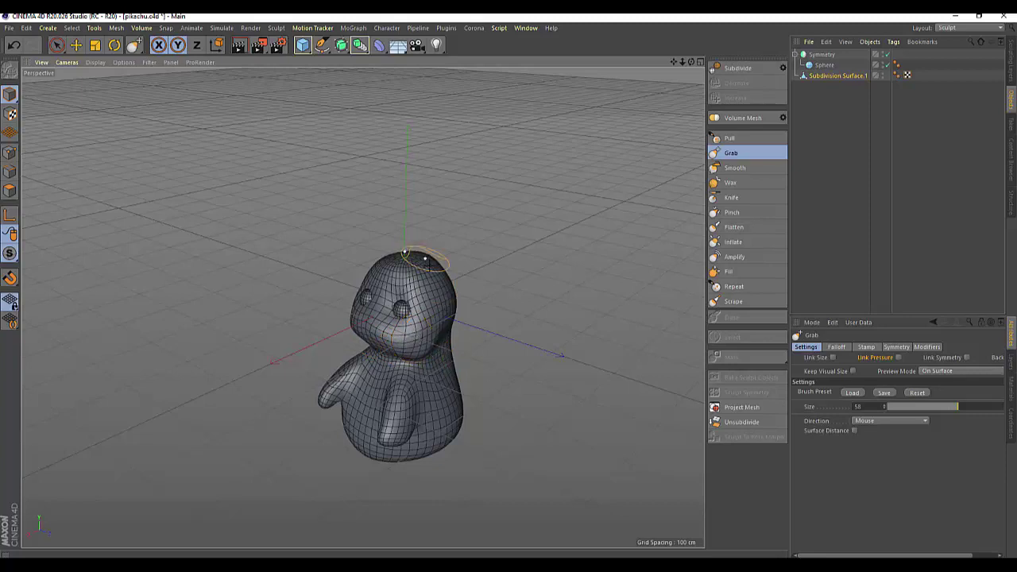
From the front view, pull the belly and the left arm tip downward
{"action": "left_click_drag", "start_coordinate": [425, 259], "coordinate": [516, 391], "text": "alt"}
{"action": "scroll", "coordinate": [476, 295], "scroll_direction": "up", "scroll_amount": 3}
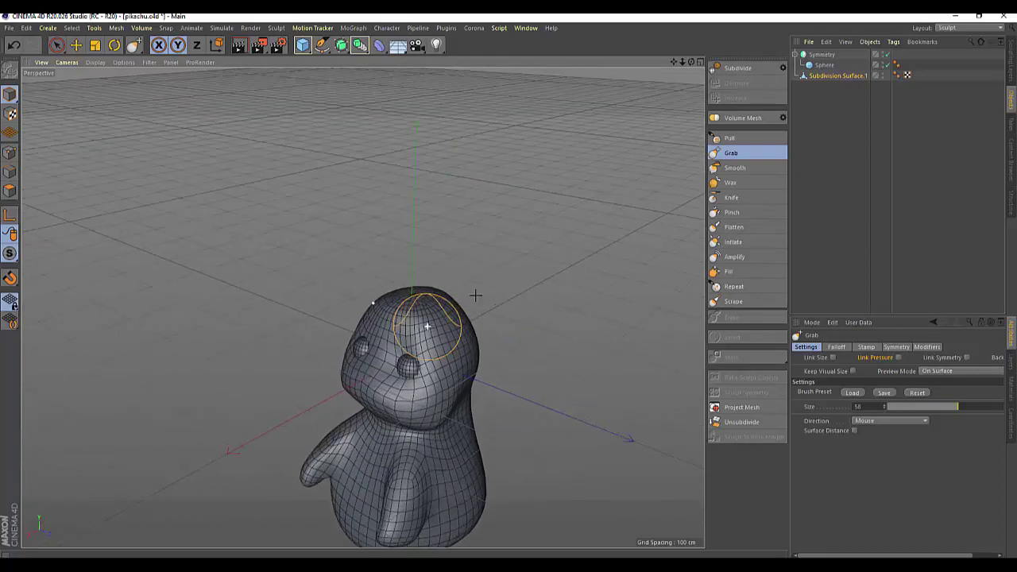
{"action": "left_click_drag", "start_coordinate": [691, 62], "coordinate": [363, 306]}
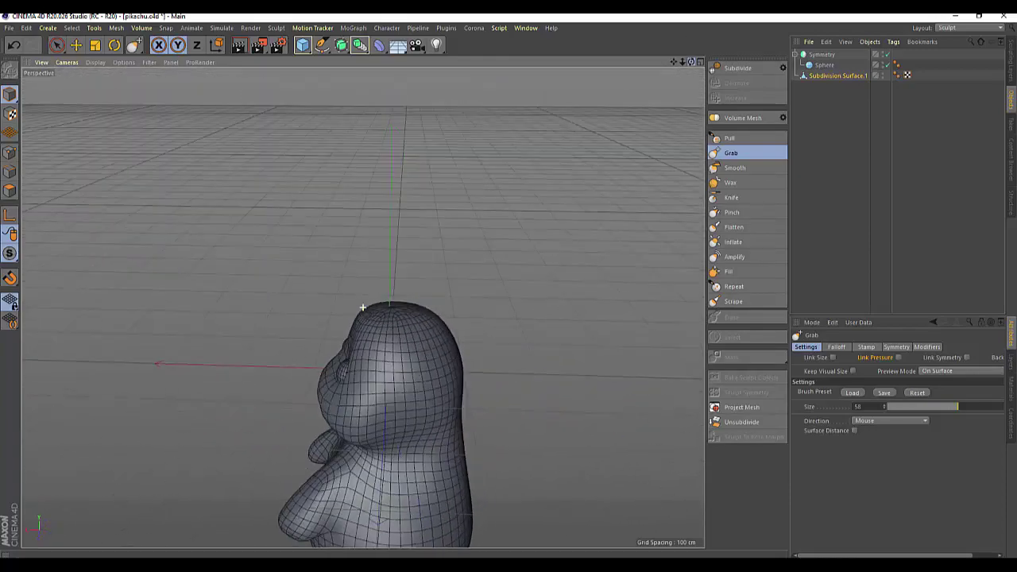
{"action": "left_click_drag", "start_coordinate": [362, 307], "coordinate": [362, 307], "text": "alt"}
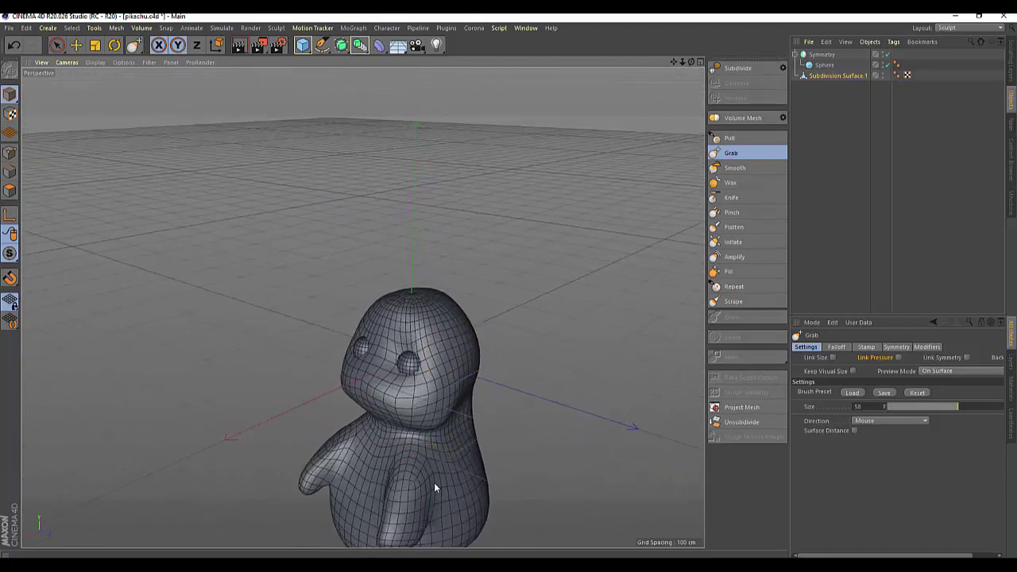
{"action": "left_click_drag", "start_coordinate": [434, 487], "coordinate": [432, 507]}
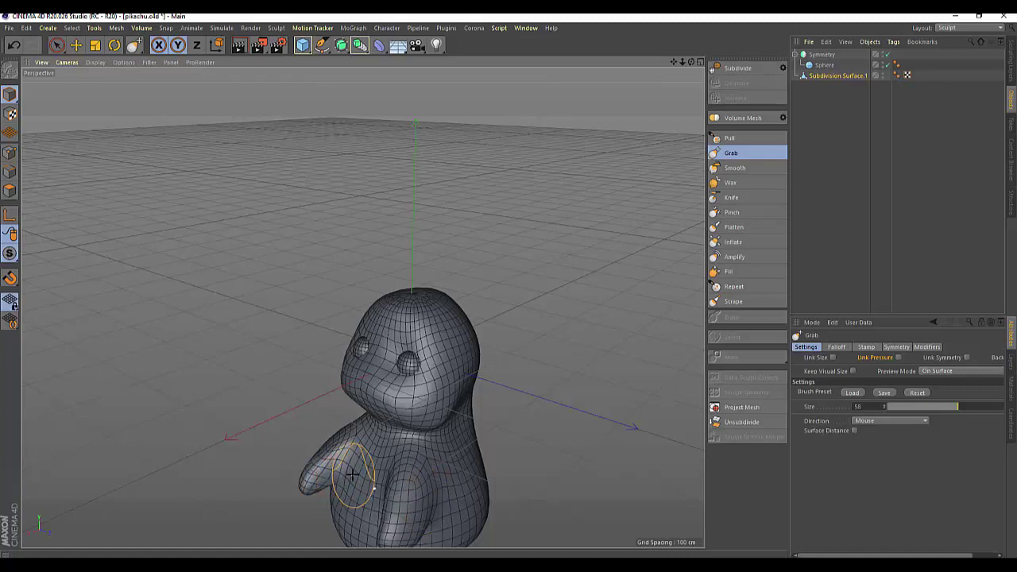
{"action": "left_click_drag", "start_coordinate": [298, 479], "coordinate": [316, 488]}
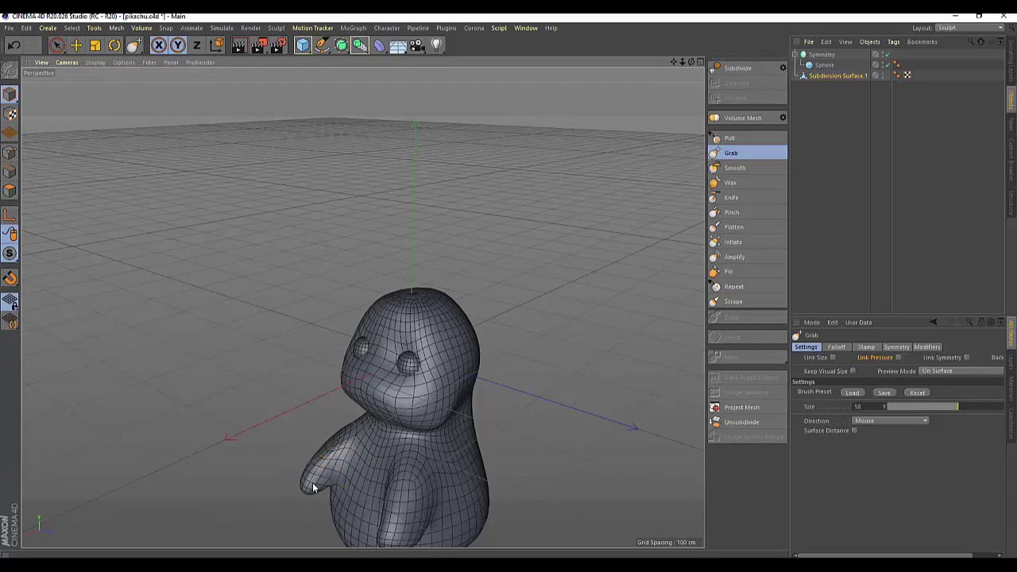
{"action": "scroll", "coordinate": [501, 469], "scroll_direction": "down", "scroll_amount": 3}
{"action": "scroll", "coordinate": [484, 476], "scroll_direction": "down", "scroll_amount": 2}
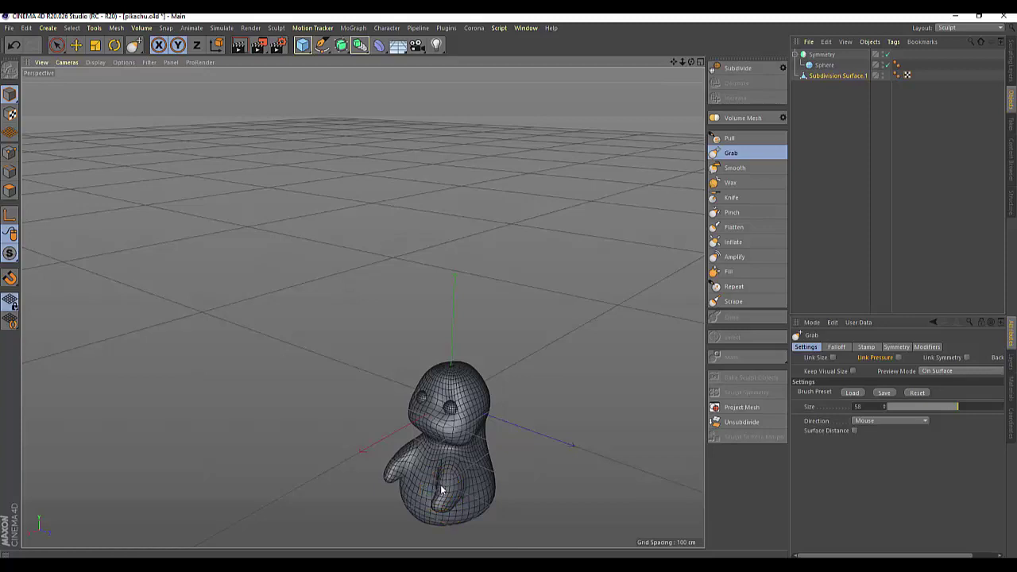
{"action": "scroll", "coordinate": [520, 466], "scroll_direction": "down", "scroll_amount": 2}
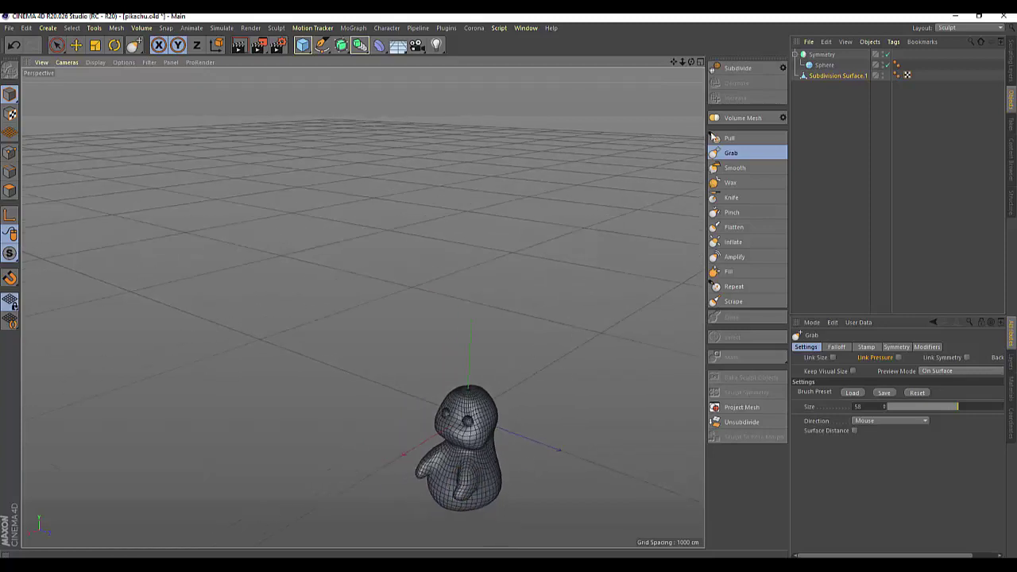
Select Subdivision Surface.1, switch to polygon mode, and pick the Live Selection tool
{"action": "left_click", "coordinate": [827, 75]}
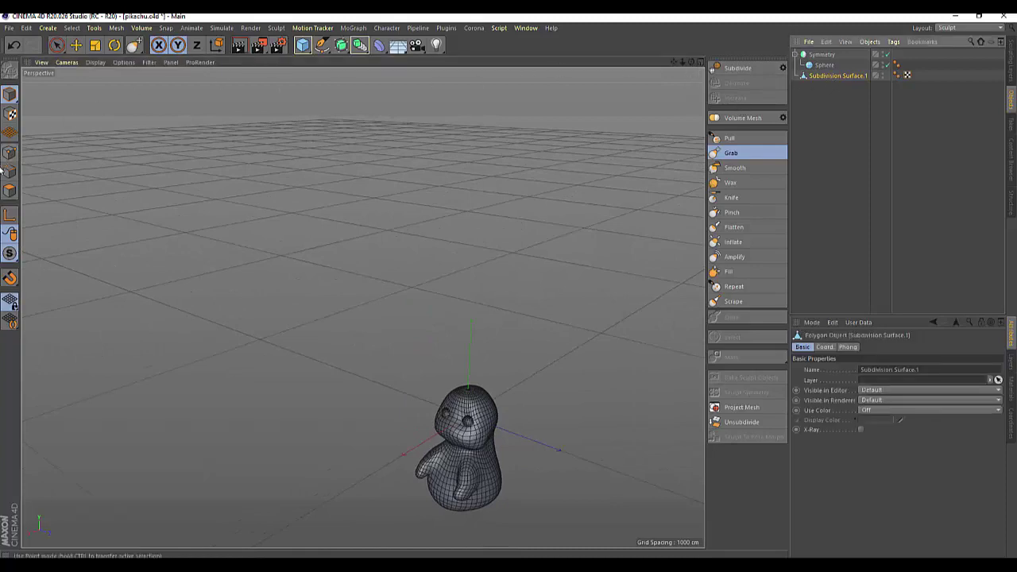
{"action": "left_click", "coordinate": [10, 192]}
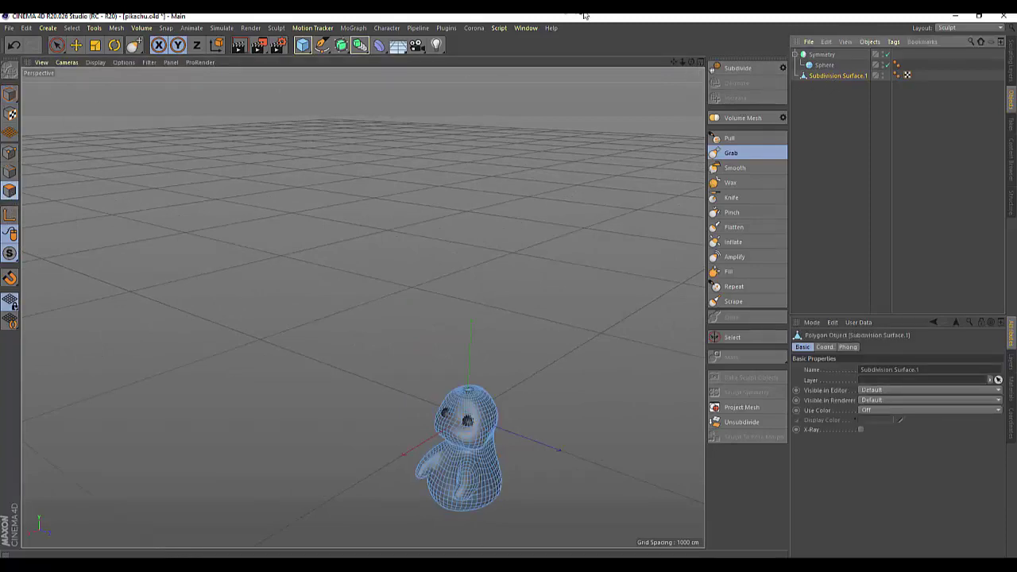
{"action": "mouse_move", "coordinate": [691, 62]}
{"action": "left_mouse_down"}
{"action": "mouse_move", "coordinate": [540, 325]}
{"action": "mouse_move", "coordinate": [509, 334]}
{"action": "left_mouse_up"}
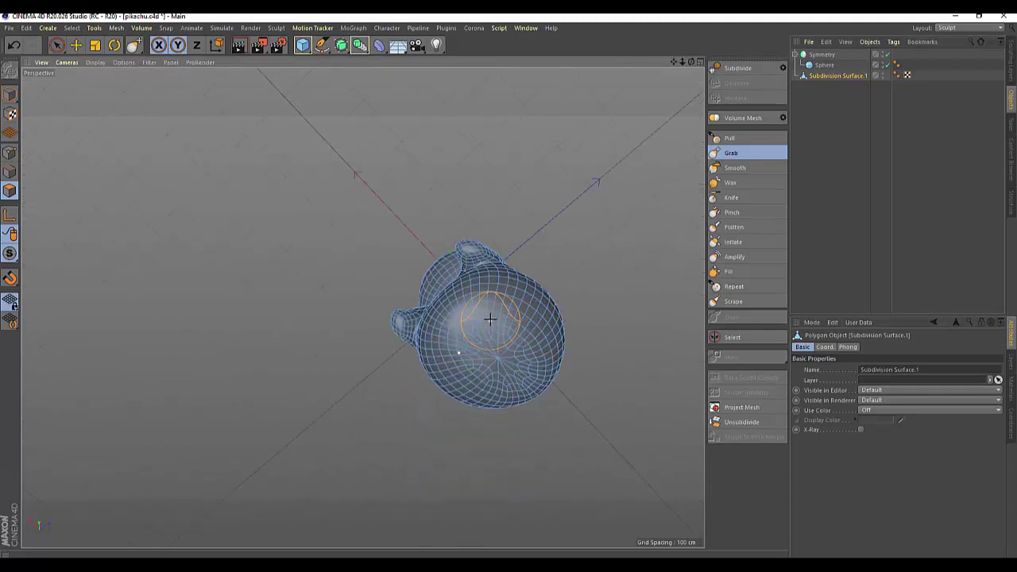
{"action": "left_click", "coordinate": [56, 45]}
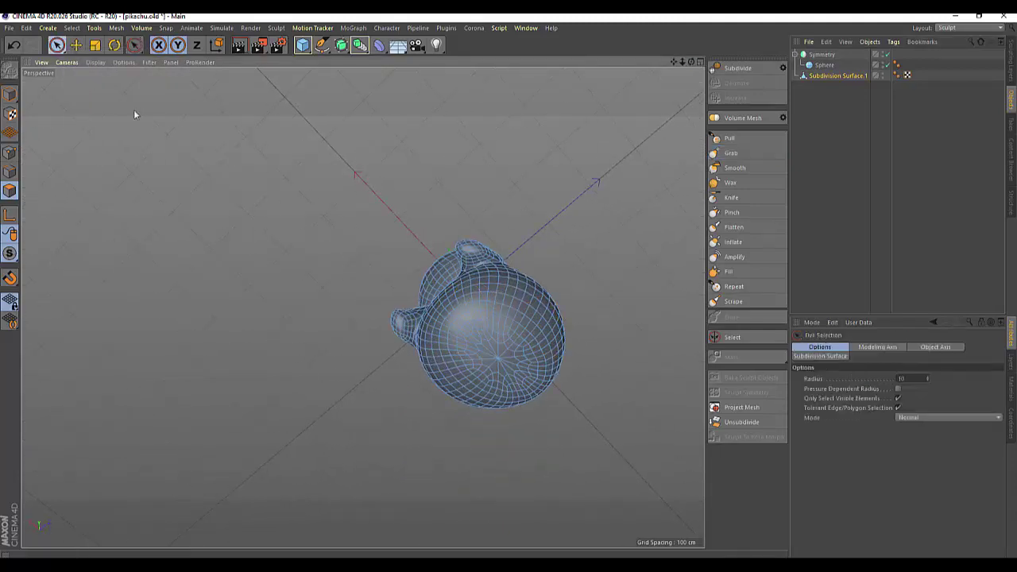
Make a trial polygon selection on the body, then clear it
{"action": "left_click", "coordinate": [499, 313]}
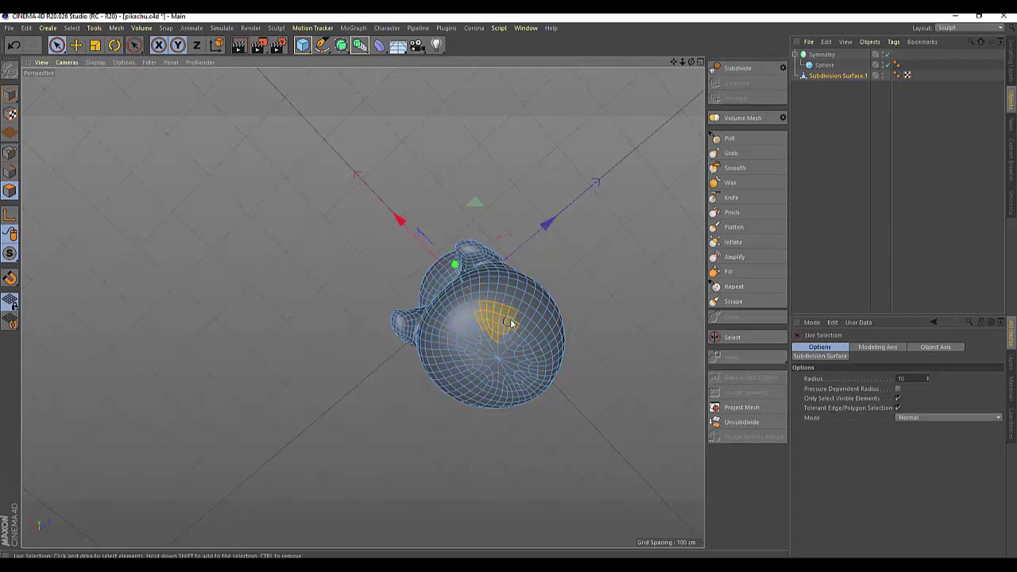
{"action": "left_click_drag", "start_coordinate": [511, 324], "coordinate": [500, 308]}
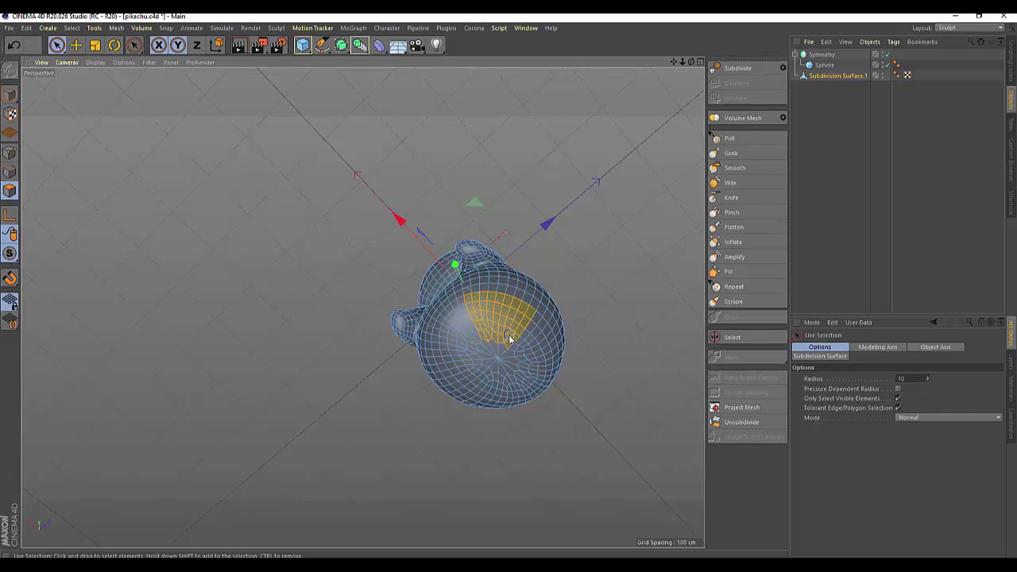
{"action": "left_click_drag", "start_coordinate": [511, 340], "coordinate": [571, 288], "text": "alt"}
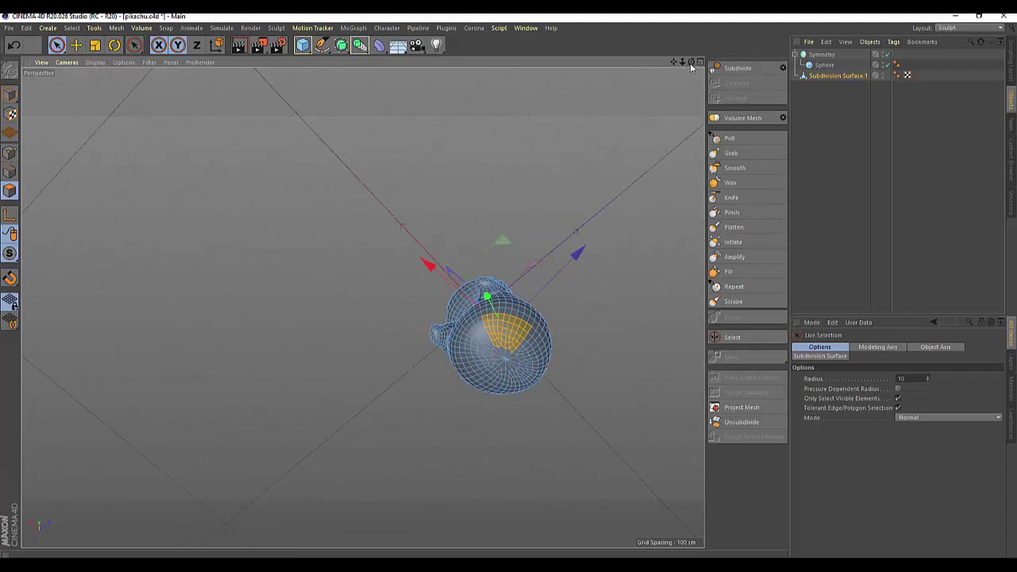
{"action": "left_click_drag", "start_coordinate": [691, 62], "coordinate": [362, 307]}
{"action": "mouse_move", "coordinate": [363, 307]}
{"action": "left_mouse_down", "text": "alt"}
{"action": "mouse_move", "coordinate": [456, 477]}
{"action": "mouse_move", "coordinate": [447, 450]}
{"action": "left_mouse_up", "text": "alt"}
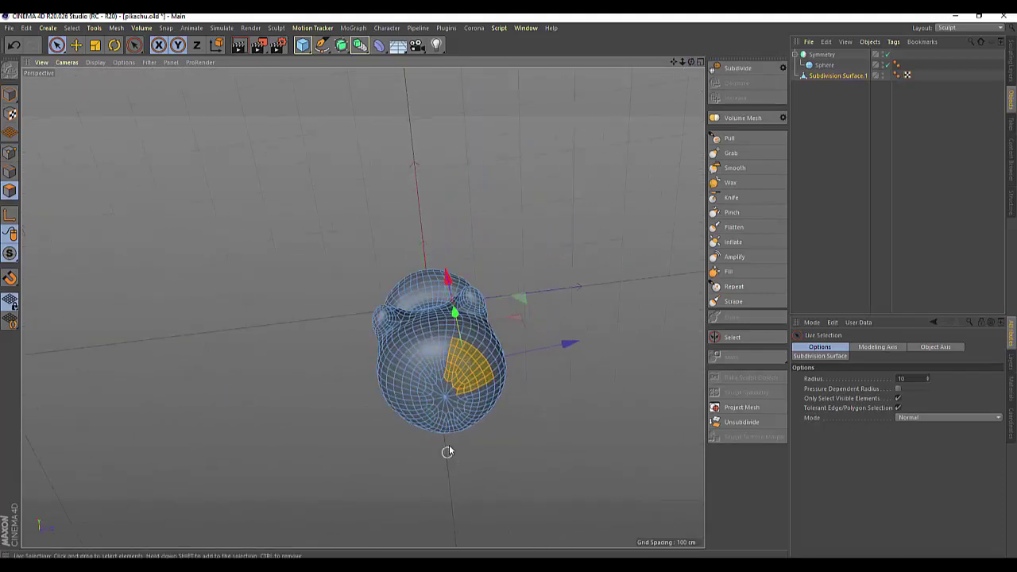
{"action": "left_click", "coordinate": [449, 382]}
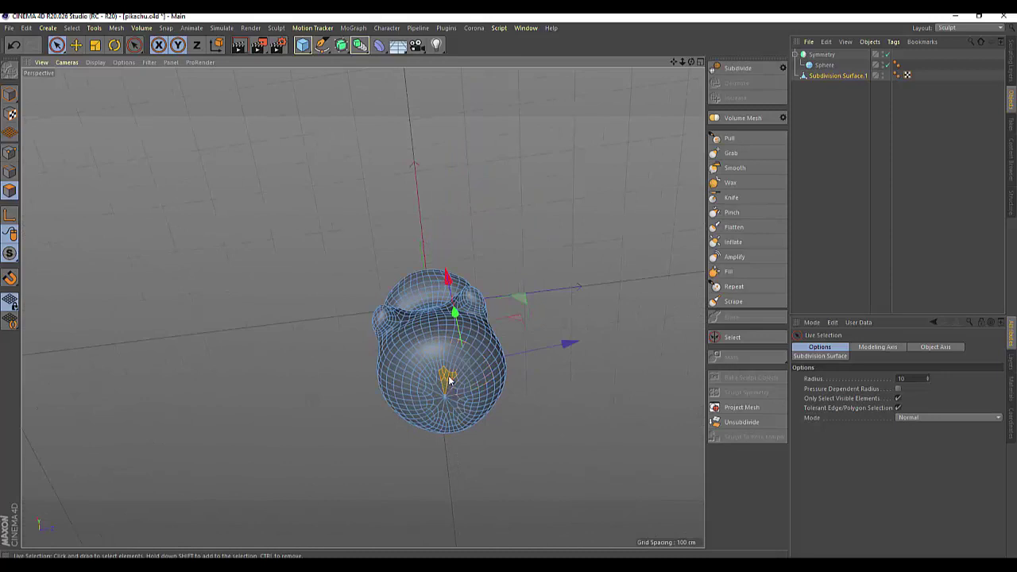
{"action": "left_click", "coordinate": [626, 453]}
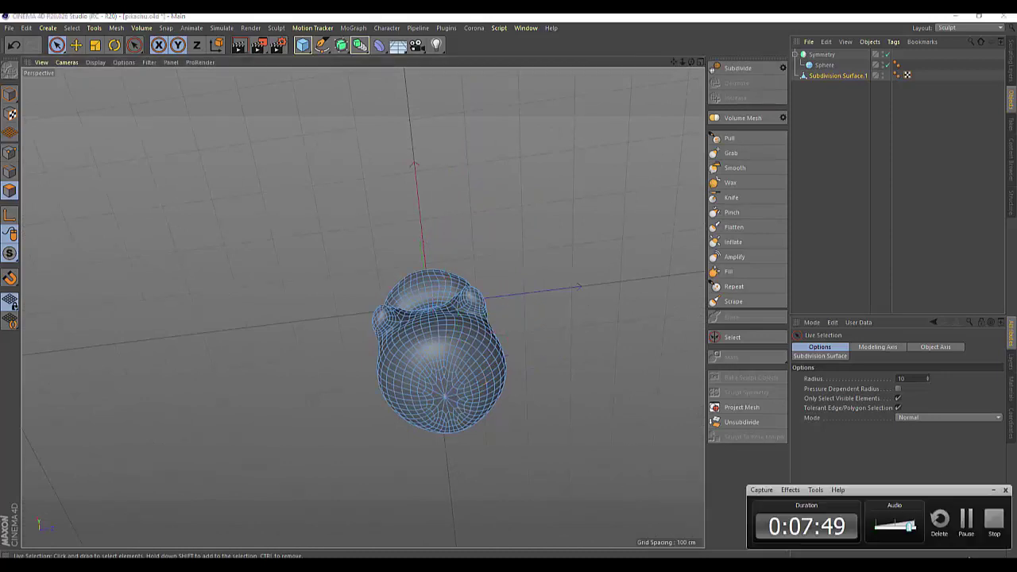
{"action": "left_click", "coordinate": [967, 525]}
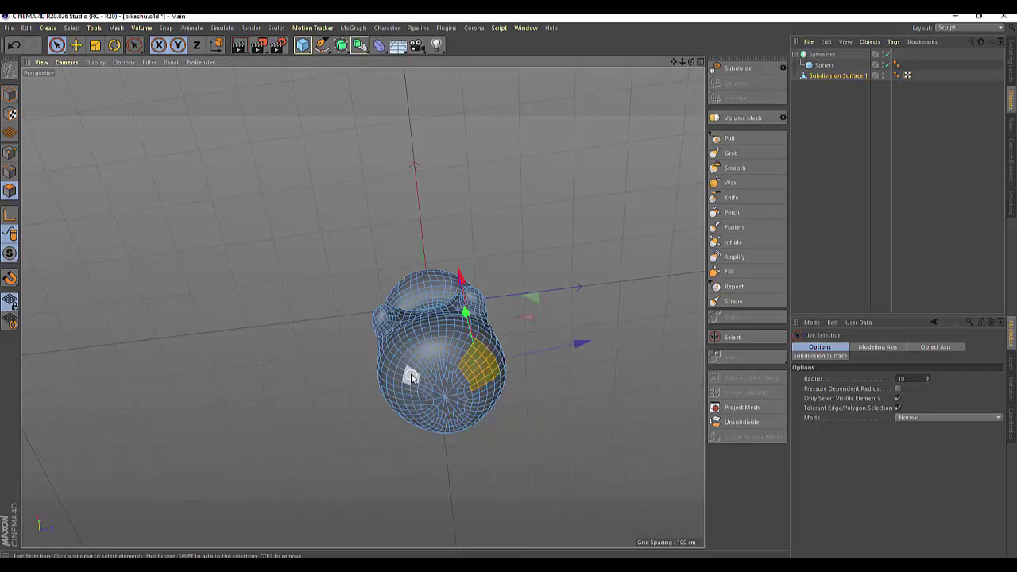
Paint and refine a polygon patch on the body's lower left
{"action": "left_click_drag", "start_coordinate": [406, 372], "coordinate": [400, 366], "text": "shift"}
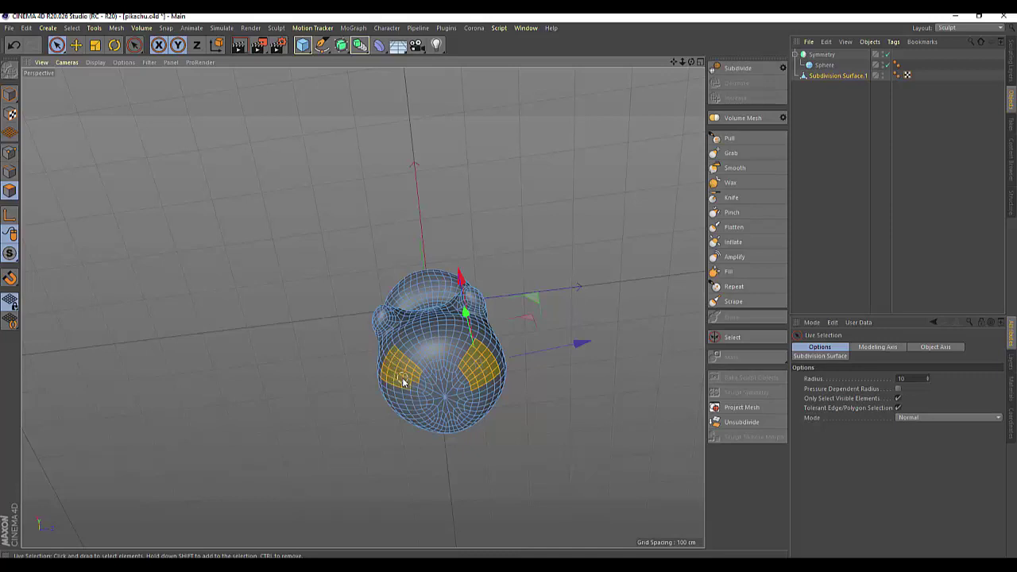
{"action": "left_click_drag", "start_coordinate": [407, 386], "coordinate": [392, 352], "text": "shift"}
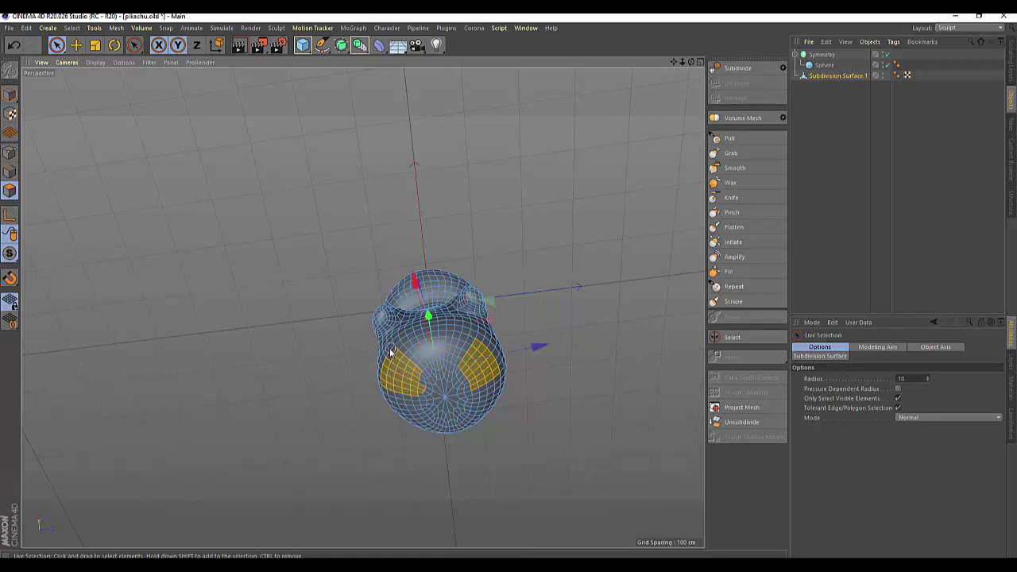
{"action": "left_click_drag", "start_coordinate": [377, 384], "coordinate": [415, 381], "text": "shift"}
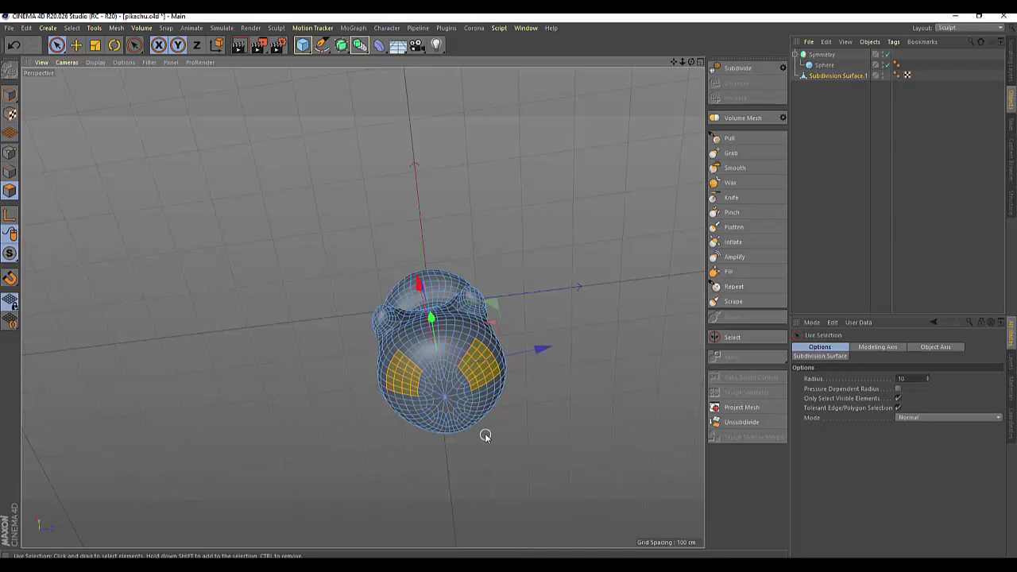
{"action": "mouse_move", "coordinate": [691, 62]}
{"action": "left_mouse_down"}
{"action": "mouse_move", "coordinate": [476, 195]}
{"action": "mouse_move", "coordinate": [474, 230]}
{"action": "mouse_move", "coordinate": [472, 215]}
{"action": "left_mouse_up"}
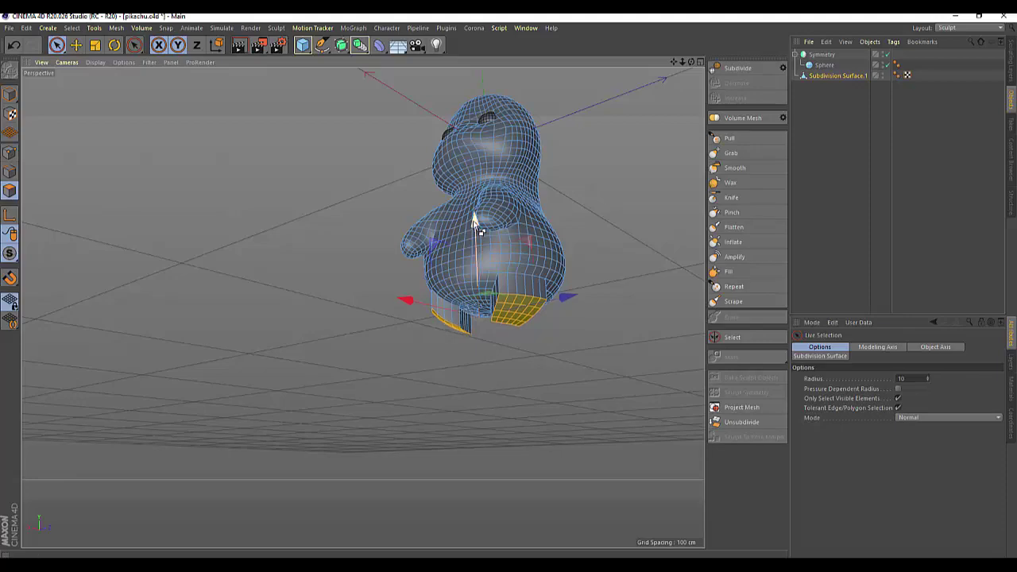
{"action": "left_click_drag", "start_coordinate": [688, 80], "coordinate": [363, 307], "text": "alt"}
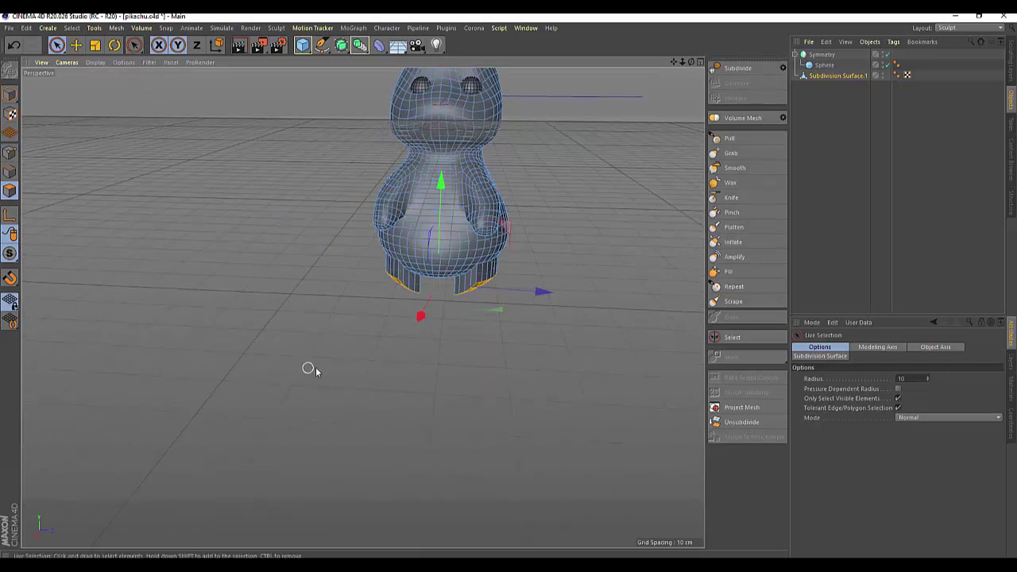
{"action": "left_click_drag", "start_coordinate": [694, 66], "coordinate": [657, 119]}
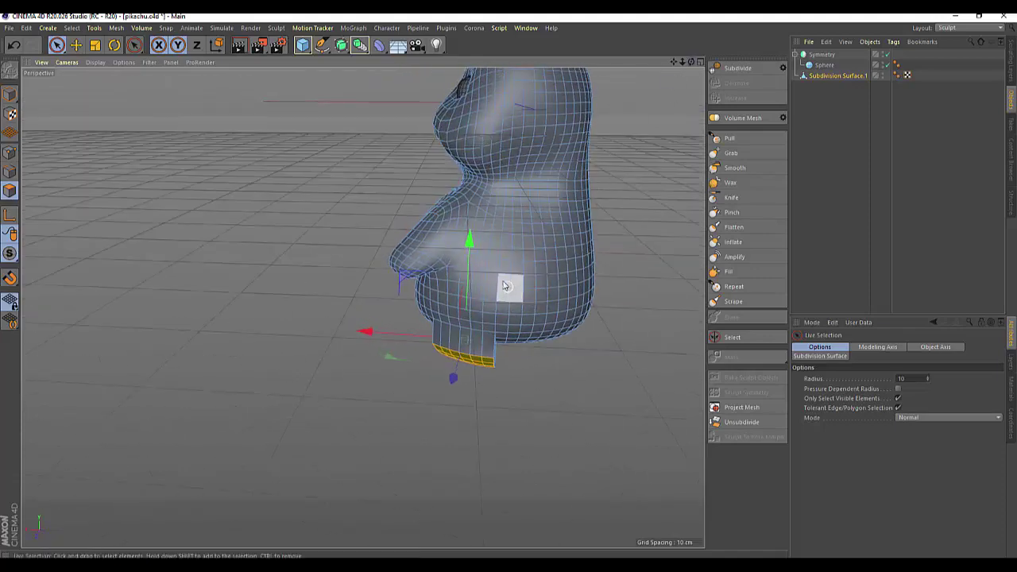
{"action": "left_click_drag", "start_coordinate": [471, 252], "coordinate": [473, 252]}
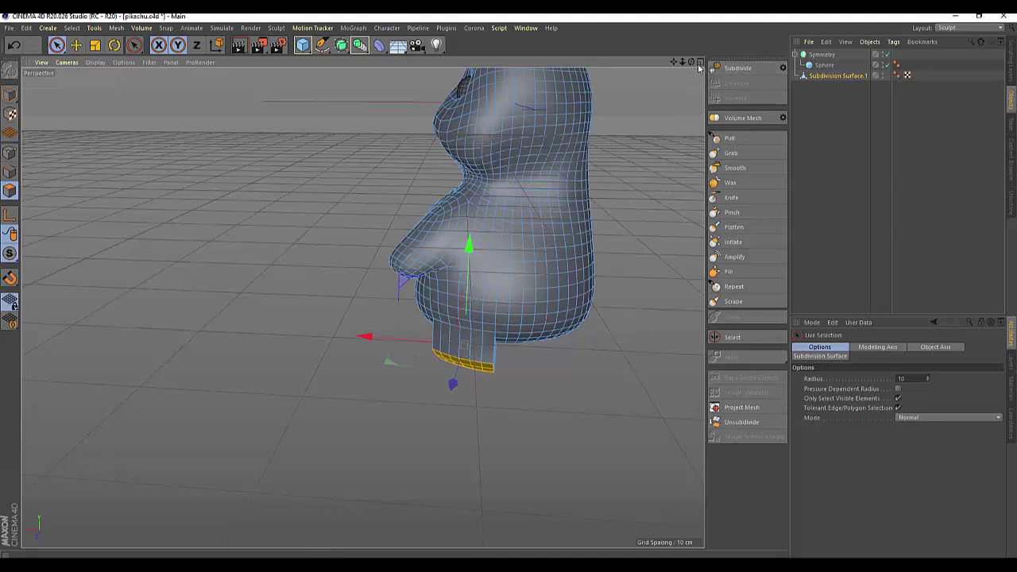
{"action": "mouse_move", "coordinate": [690, 62]}
{"action": "left_mouse_down"}
{"action": "mouse_move", "coordinate": [363, 307]}
{"action": "mouse_move", "coordinate": [646, 111]}
{"action": "left_mouse_up"}
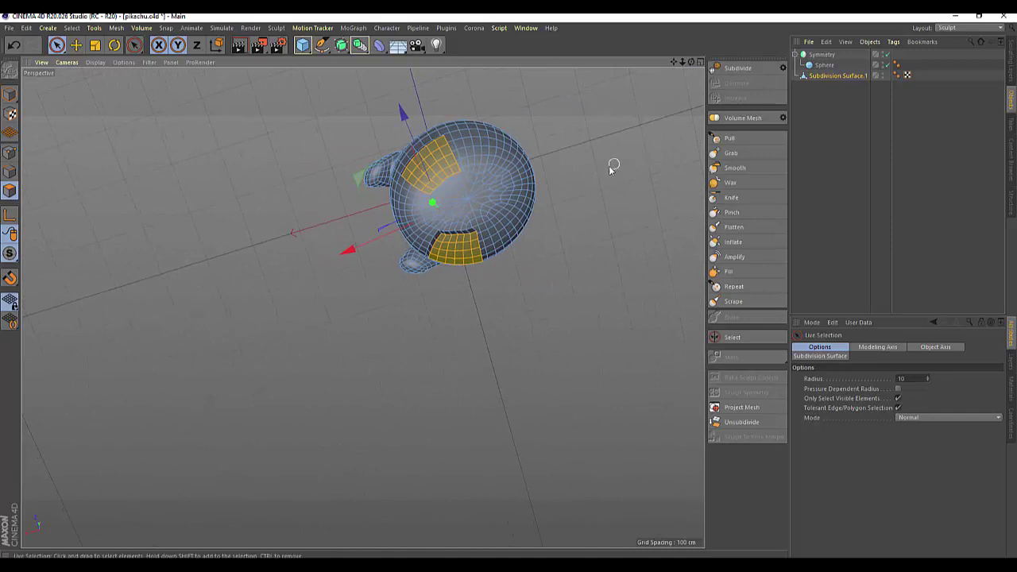
Undo the foot move and extend the polygon selection across the underside
{"action": "key", "text": "ctrl+z"}
{"action": "key", "text": "ctrl+z"}
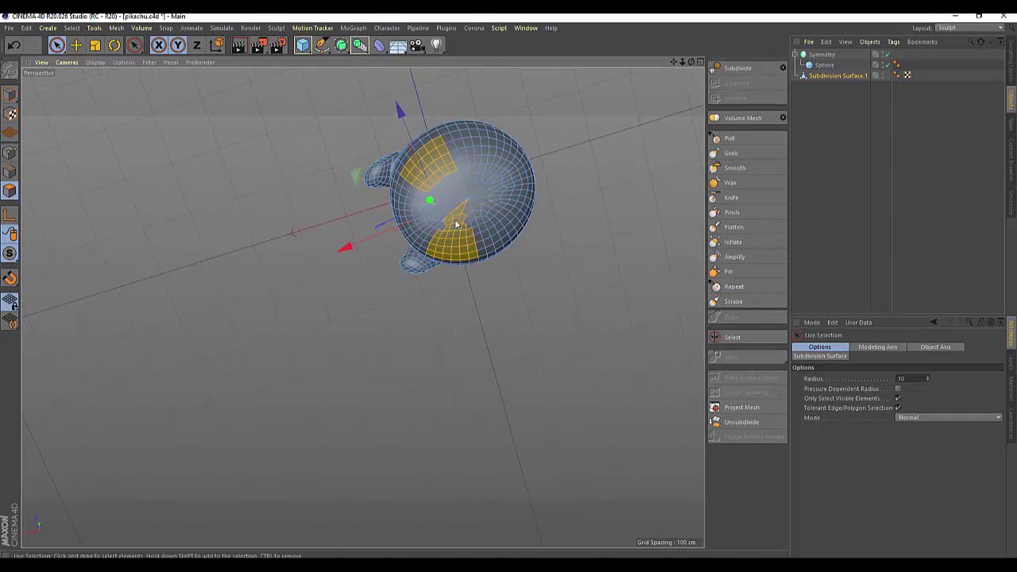
{"action": "left_click", "coordinate": [456, 158], "text": "shift"}
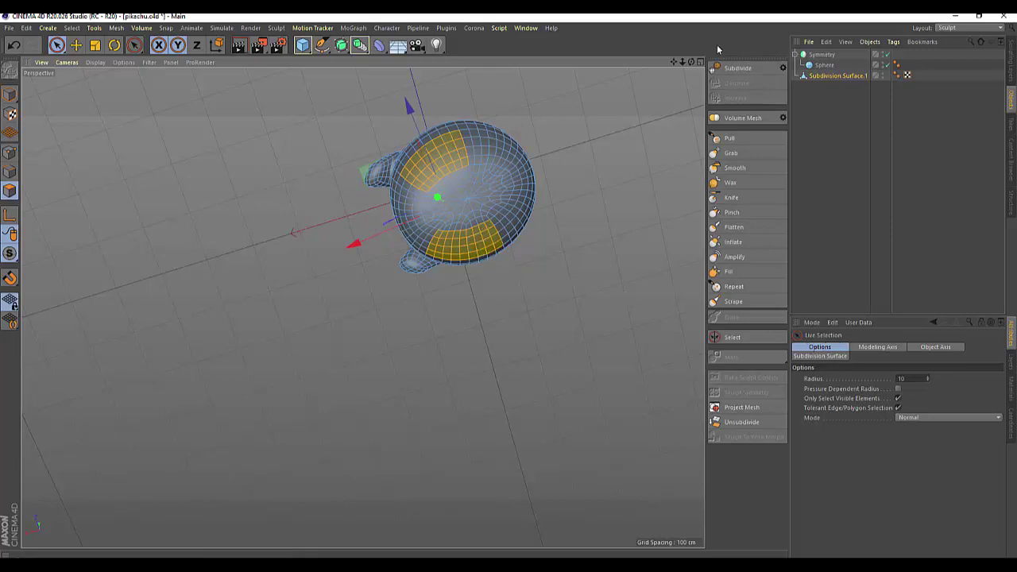
{"action": "left_click_drag", "start_coordinate": [687, 67], "coordinate": [363, 307]}
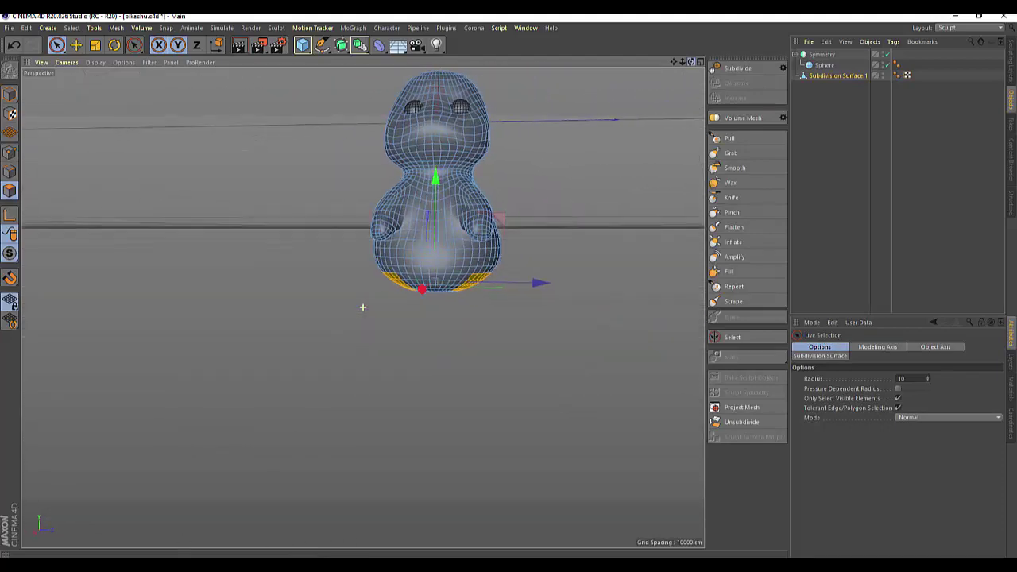
{"action": "left_click_drag", "start_coordinate": [363, 307], "coordinate": [363, 307]}
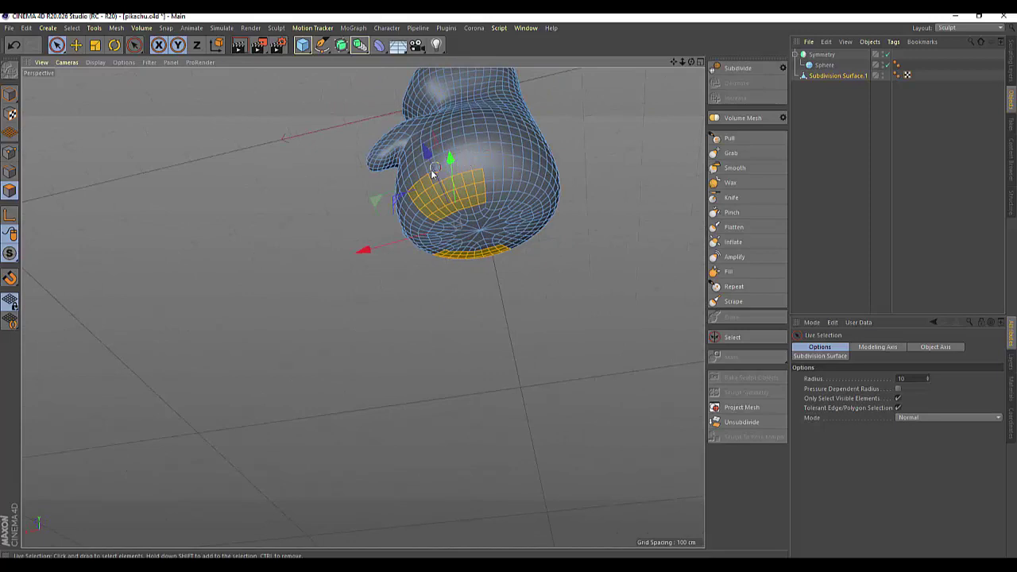
{"action": "left_click_drag", "start_coordinate": [445, 221], "coordinate": [474, 213], "text": "shift"}
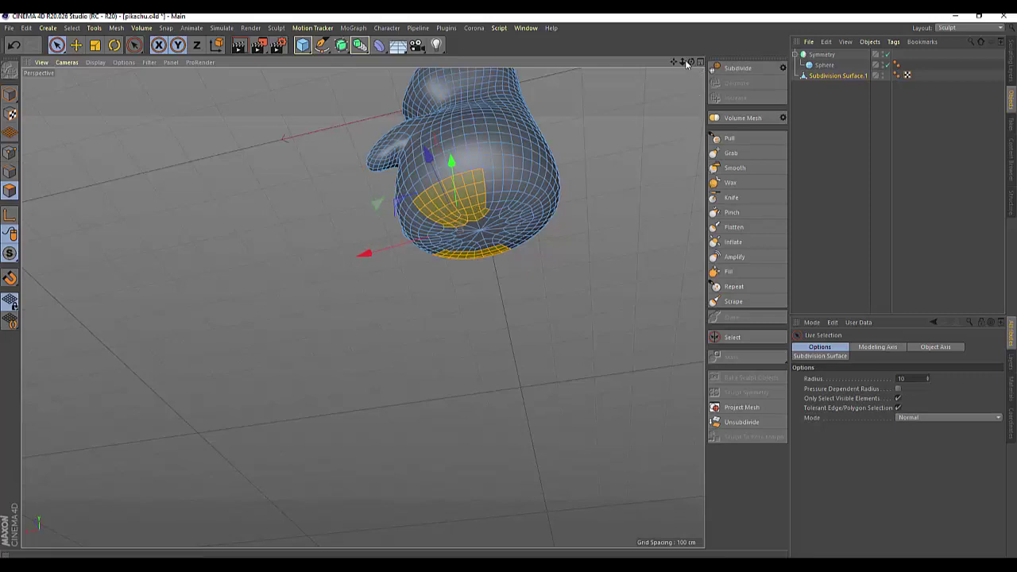
Refine the lower-left patch and push the selected polygons down into feet
{"action": "left_click_drag", "start_coordinate": [683, 61], "coordinate": [363, 308]}
{"action": "left_click_drag", "start_coordinate": [690, 62], "coordinate": [580, 117]}
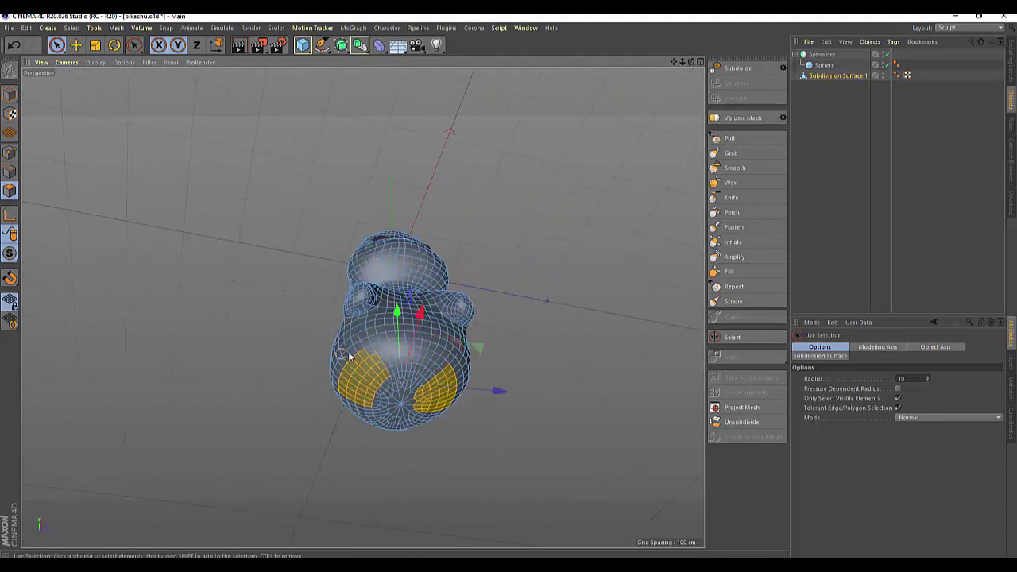
{"action": "left_click_drag", "start_coordinate": [350, 358], "coordinate": [337, 410], "text": "ctrl"}
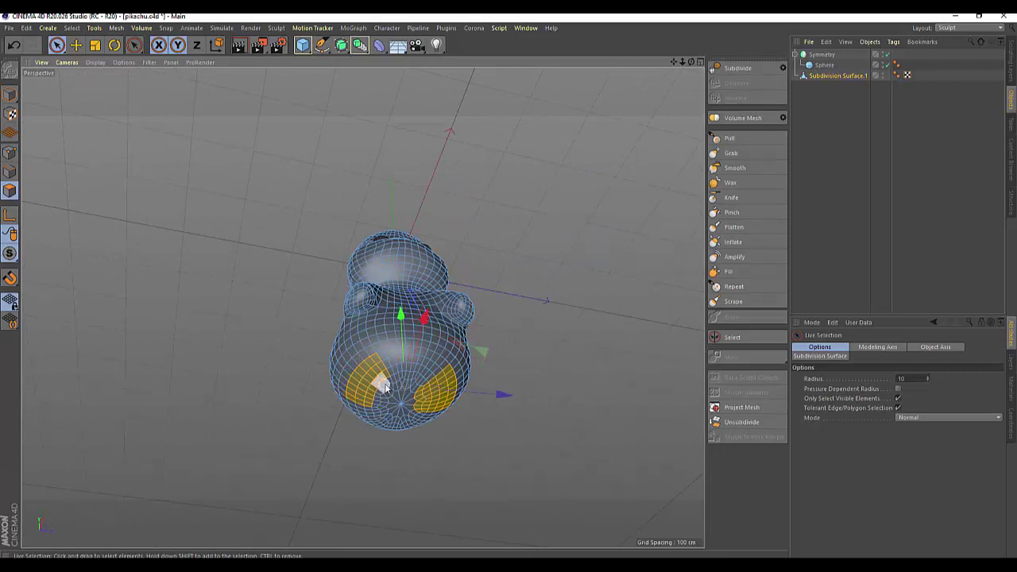
{"action": "left_click_drag", "start_coordinate": [384, 384], "coordinate": [387, 388], "text": "shift"}
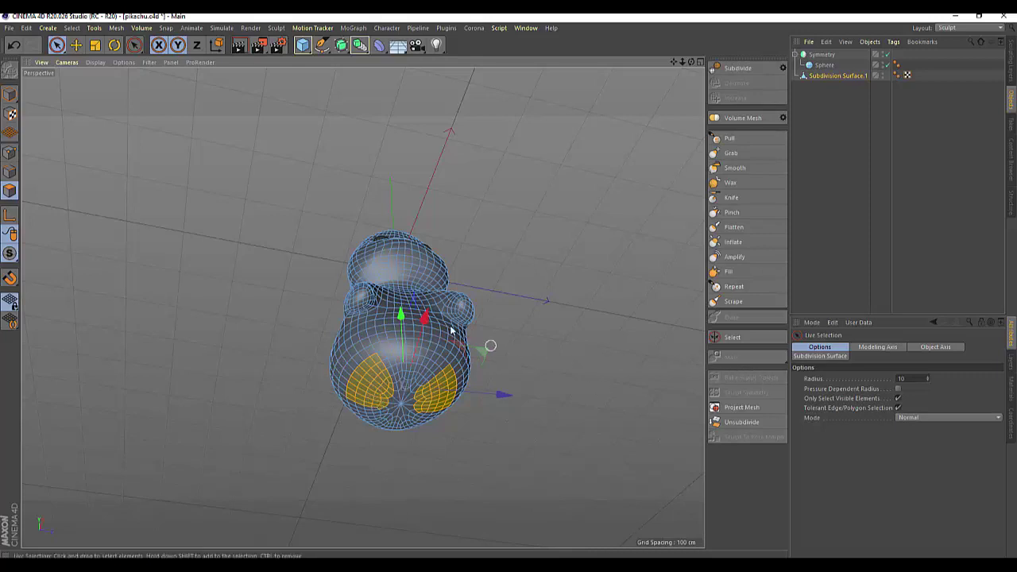
{"action": "left_click_drag", "start_coordinate": [410, 322], "coordinate": [408, 344]}
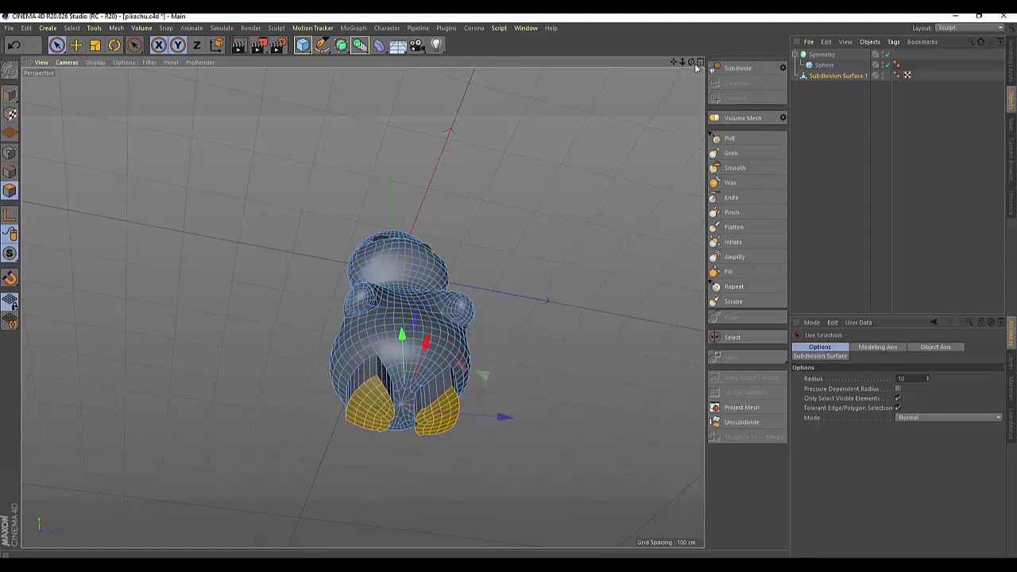
Raise the foot bottoms about 12.753 cm along Y, then deselect the foot polygons
{"action": "mouse_move", "coordinate": [691, 62]}
{"action": "left_mouse_down"}
{"action": "mouse_move", "coordinate": [361, 306]}
{"action": "mouse_move", "coordinate": [445, 228]}
{"action": "left_mouse_up"}
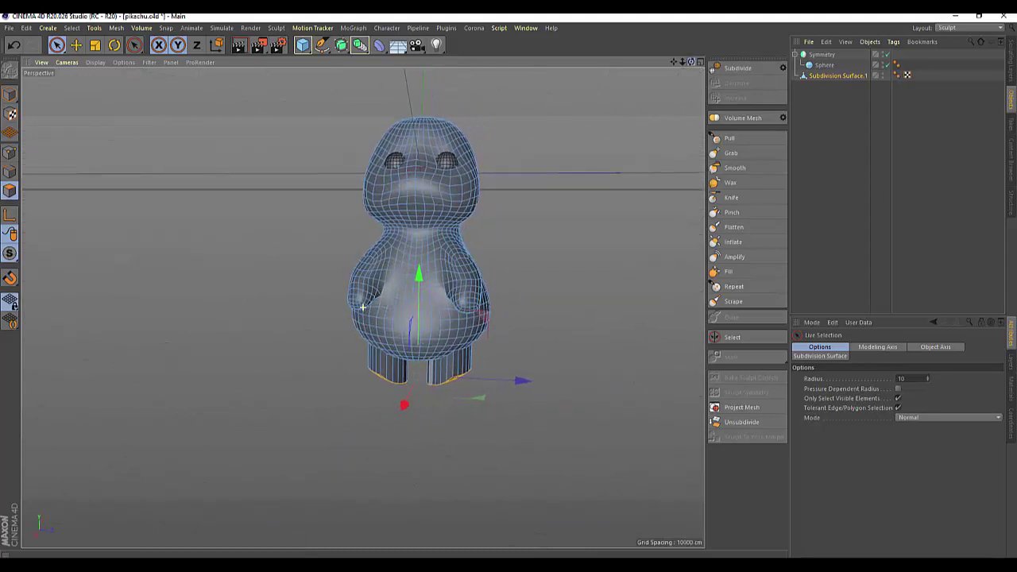
{"action": "left_click_drag", "start_coordinate": [419, 269], "coordinate": [419, 267]}
{"action": "left_click", "coordinate": [618, 350]}
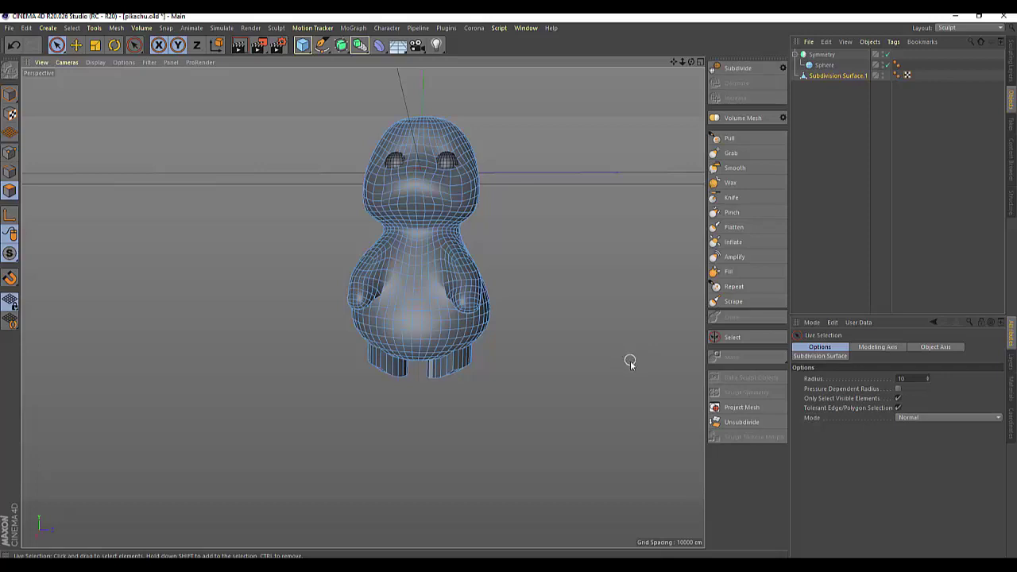